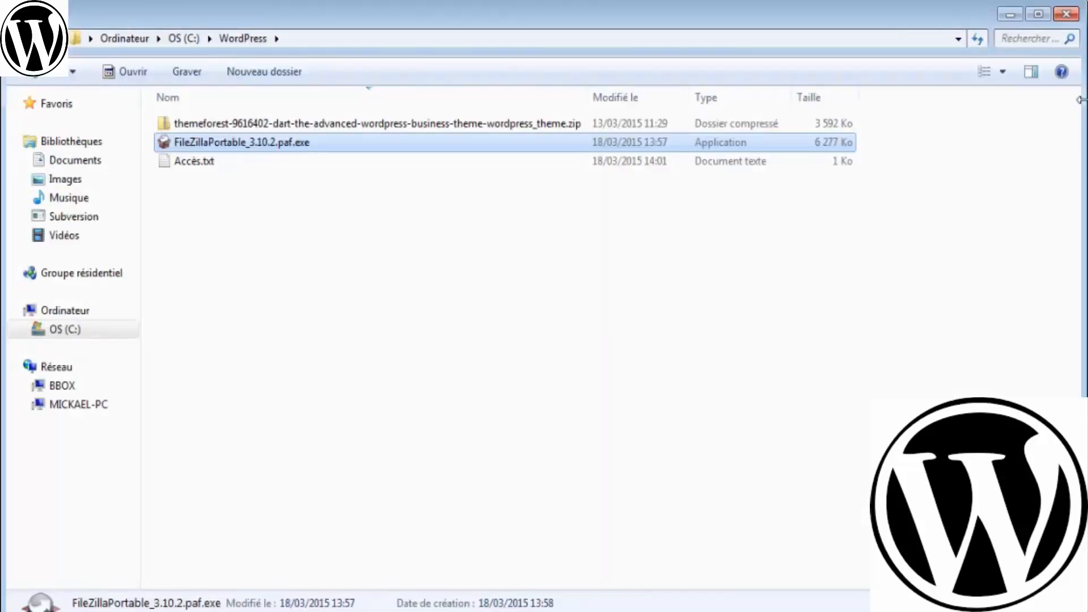
- Open Accès.txt in Notepad and highlight the three FTP lines, then the four database lines
double_click(609, 165)
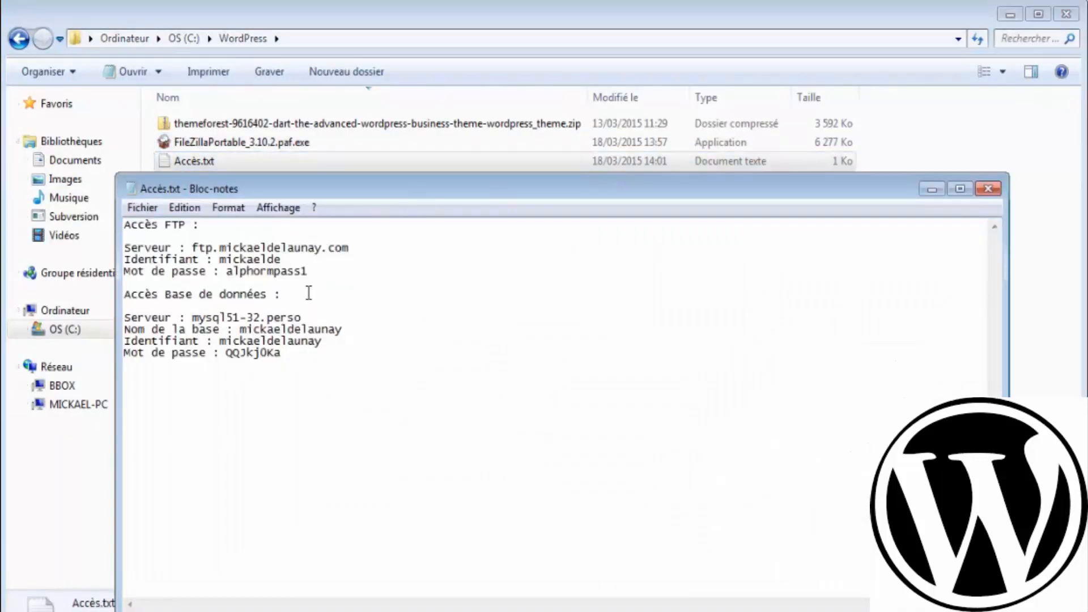
left_click(315, 279)
left_click_drag(311, 272, 117, 259)
left_click_drag(343, 353, 124, 311)
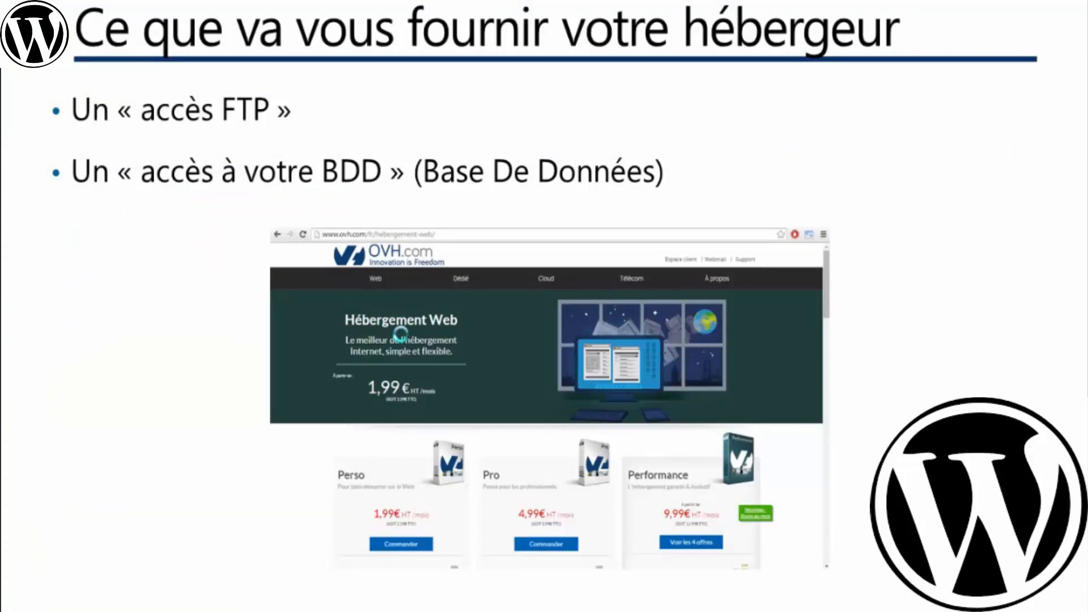
- Advance to the 'Télécharger WordPress' slide showing the fr.wordpress.org 4.1.1 download
left_click(402, 335)
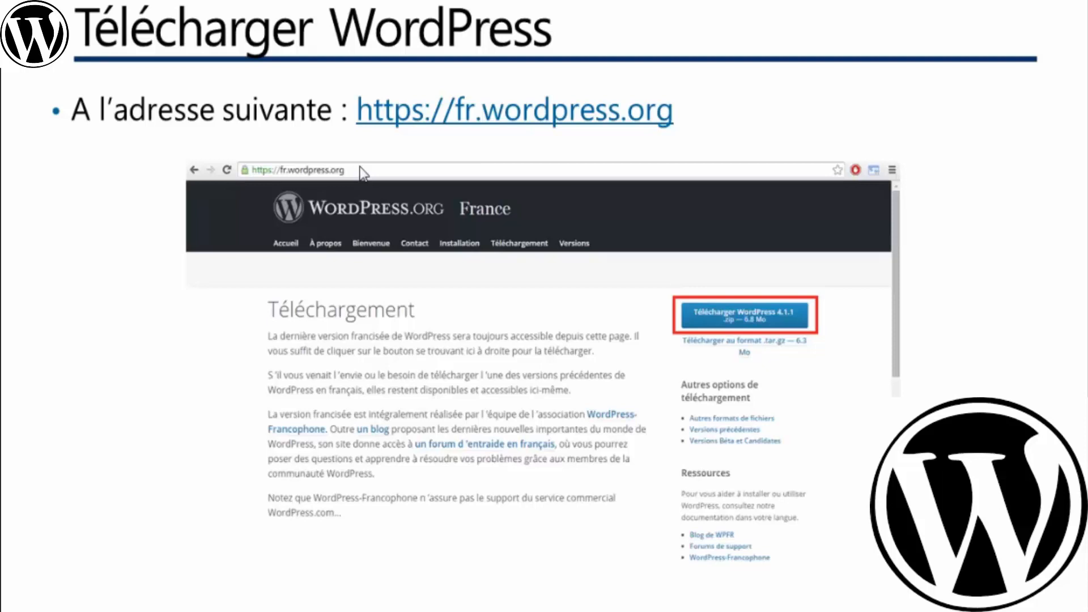
- Advance to the 'Prise en main du client FTP' slide
left_click(386, 232)
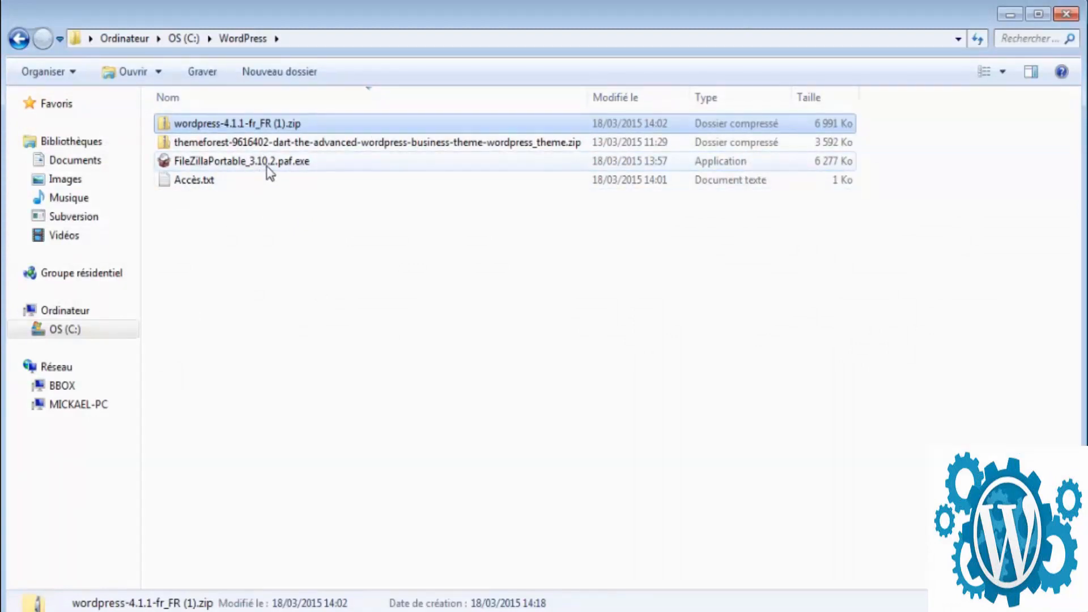
- Install FileZillaPortable_3.10.2.paf.exe in Français with default components into C:\WordPress\FileZillaPortable
double_click(266, 166)
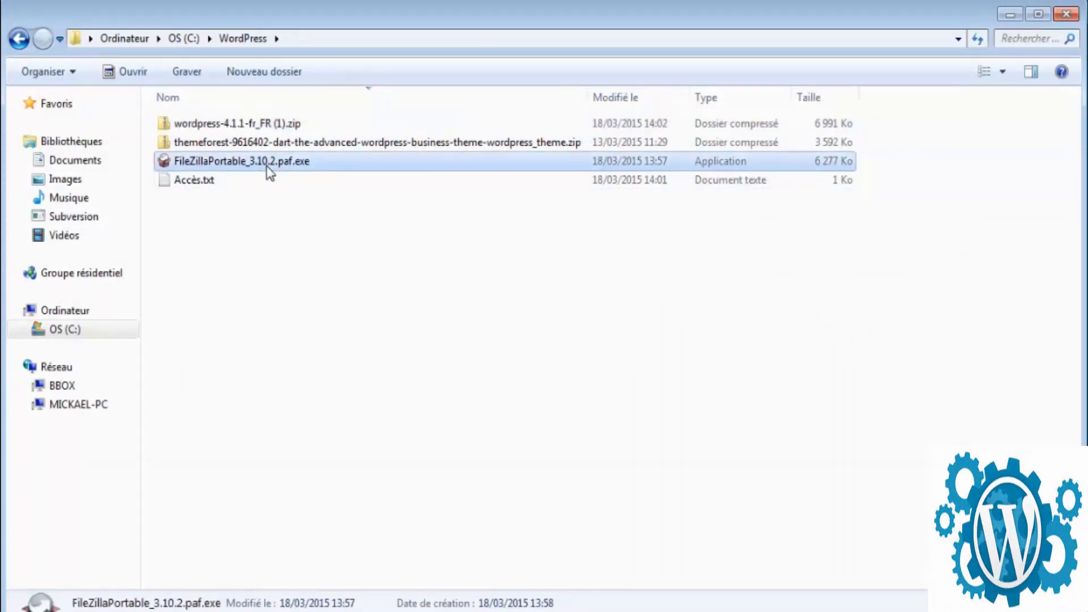
left_click(602, 347)
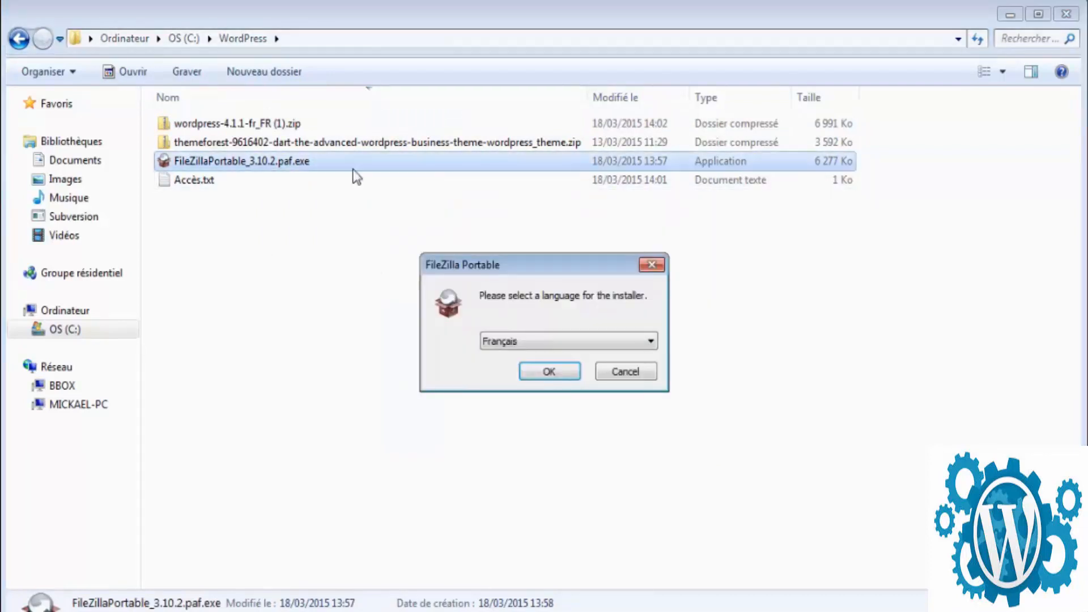
left_click(556, 374)
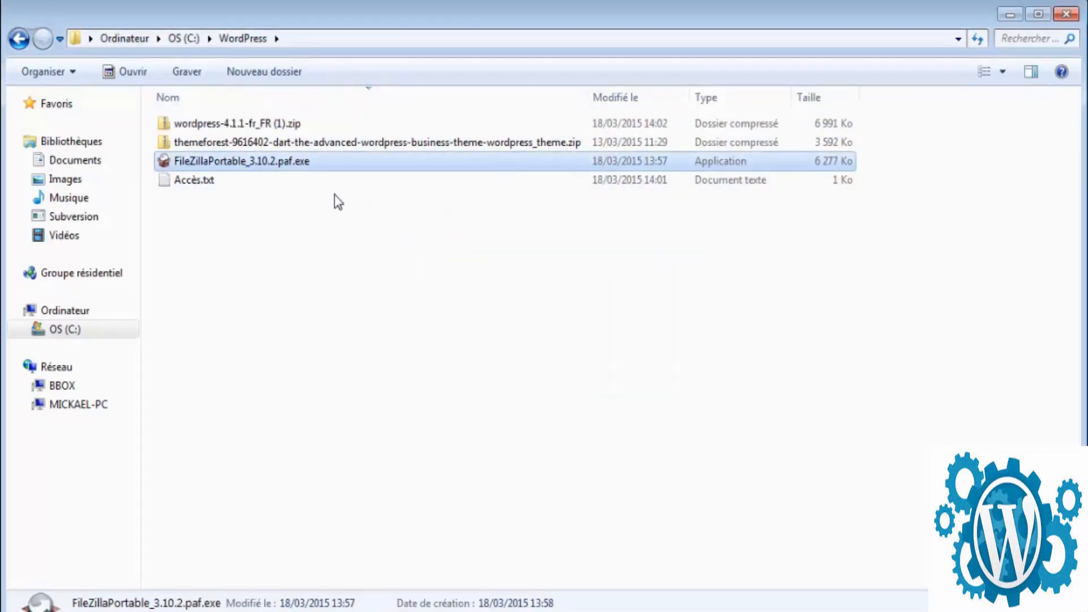
left_click(638, 472)
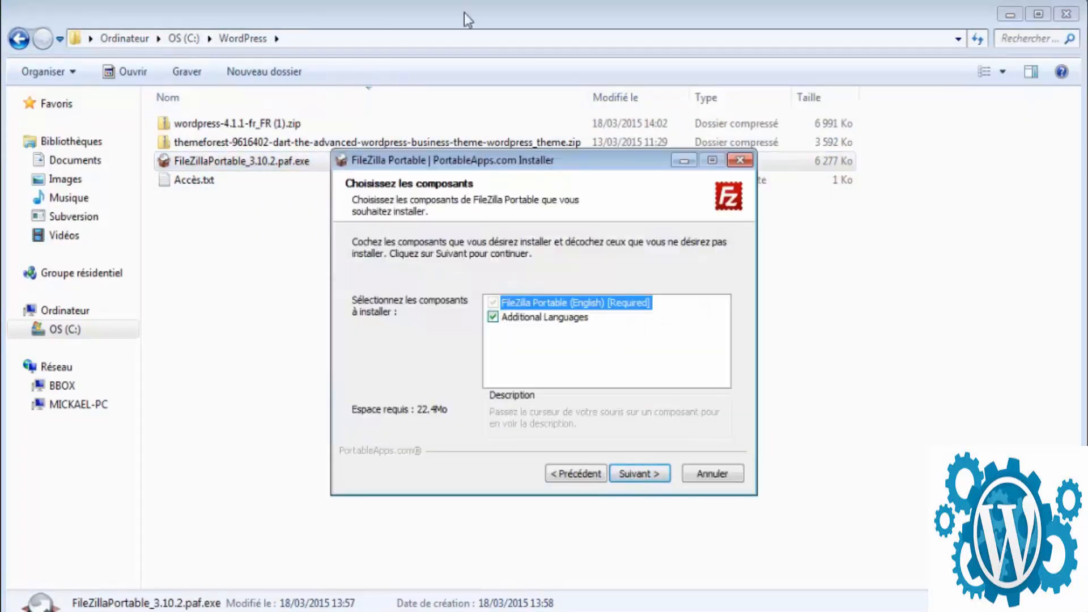
left_click(652, 475)
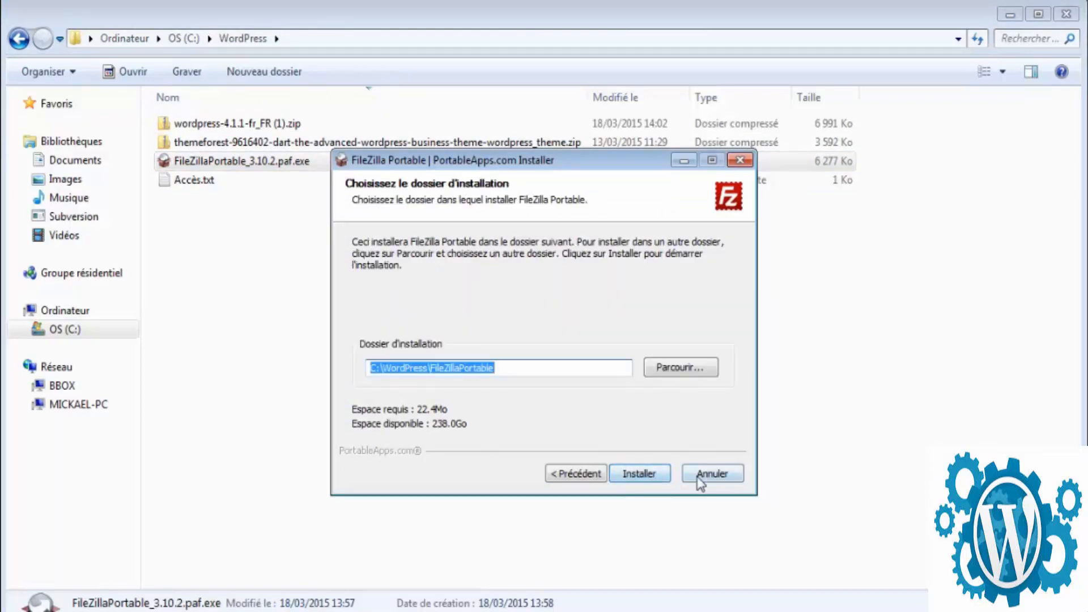
left_click(661, 480)
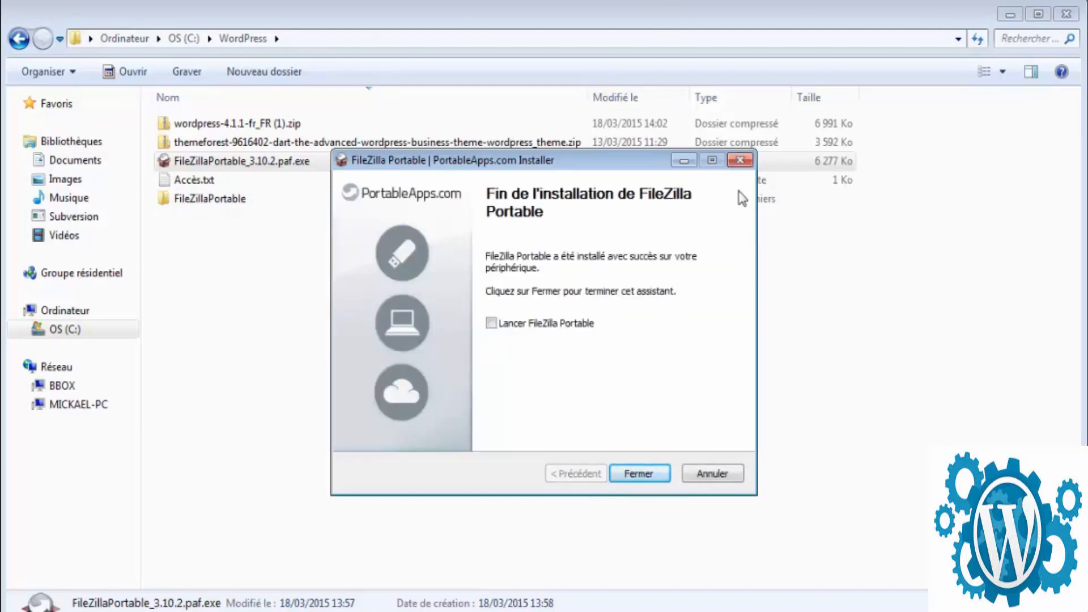
left_click(639, 478)
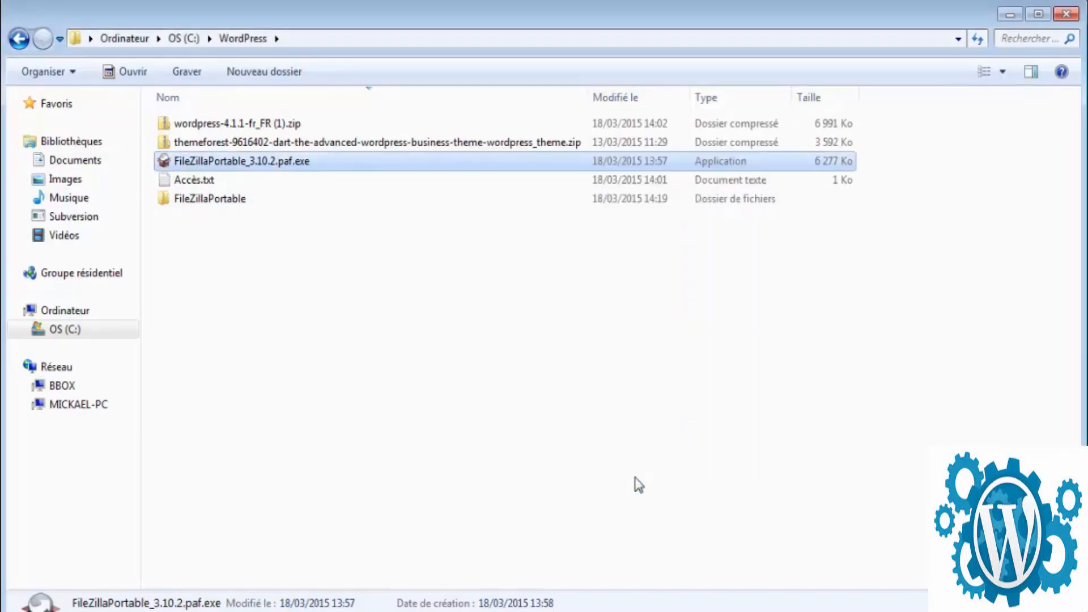
left_click(194, 205)
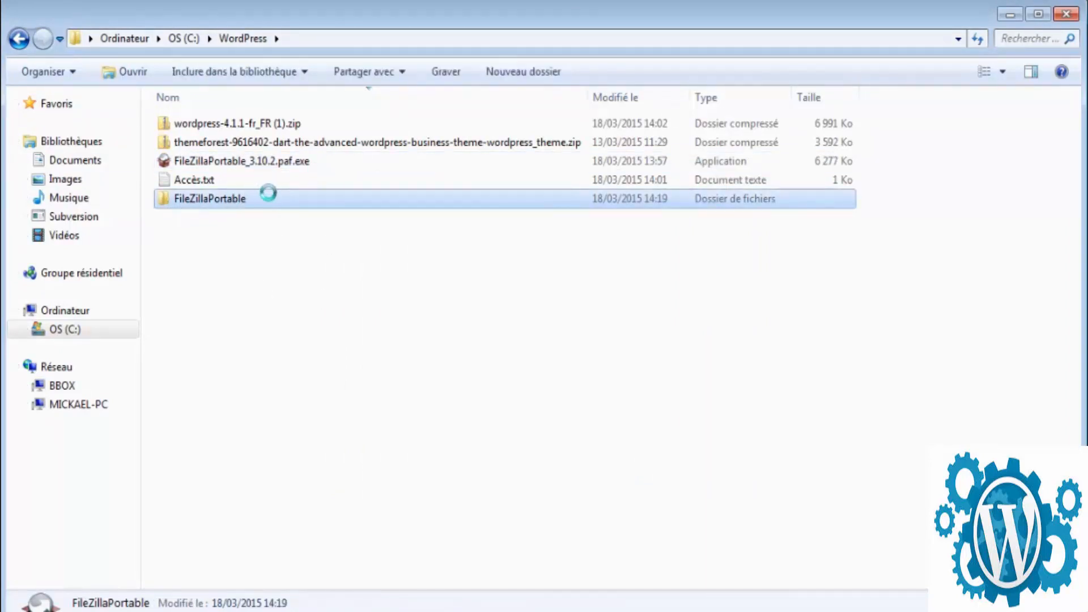
- Launch FileZilla Portable from its folder, dismiss the welcome message and maximize the window
double_click(269, 194)
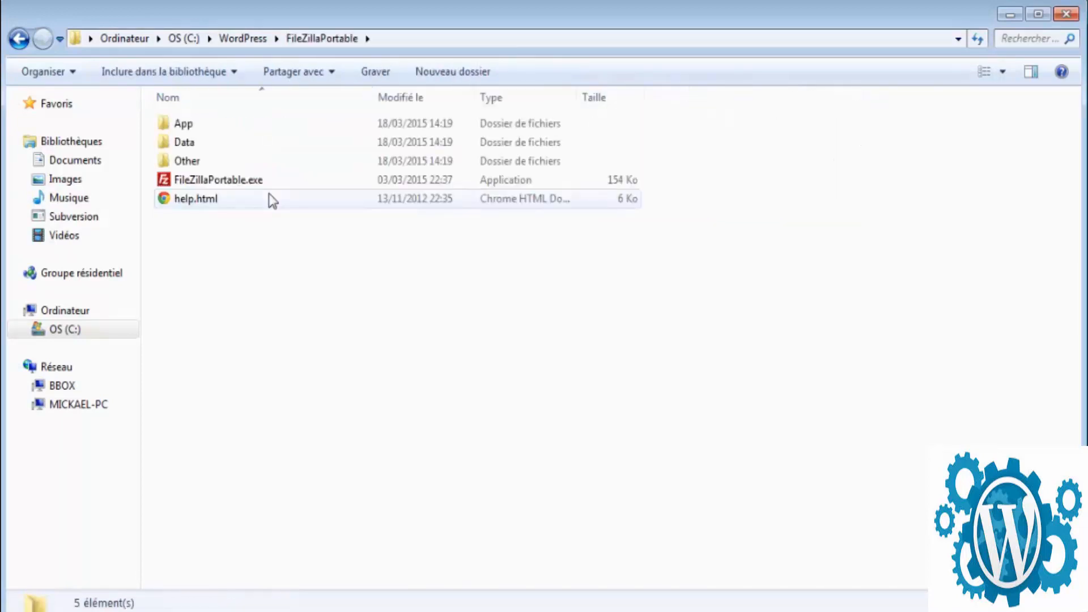
double_click(274, 181)
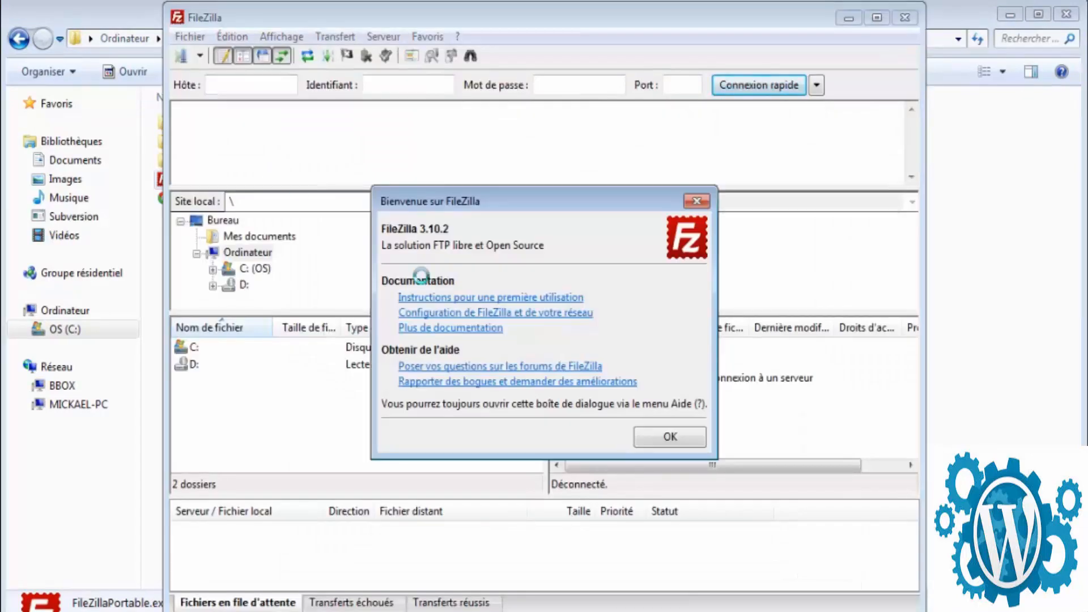
left_click(653, 440)
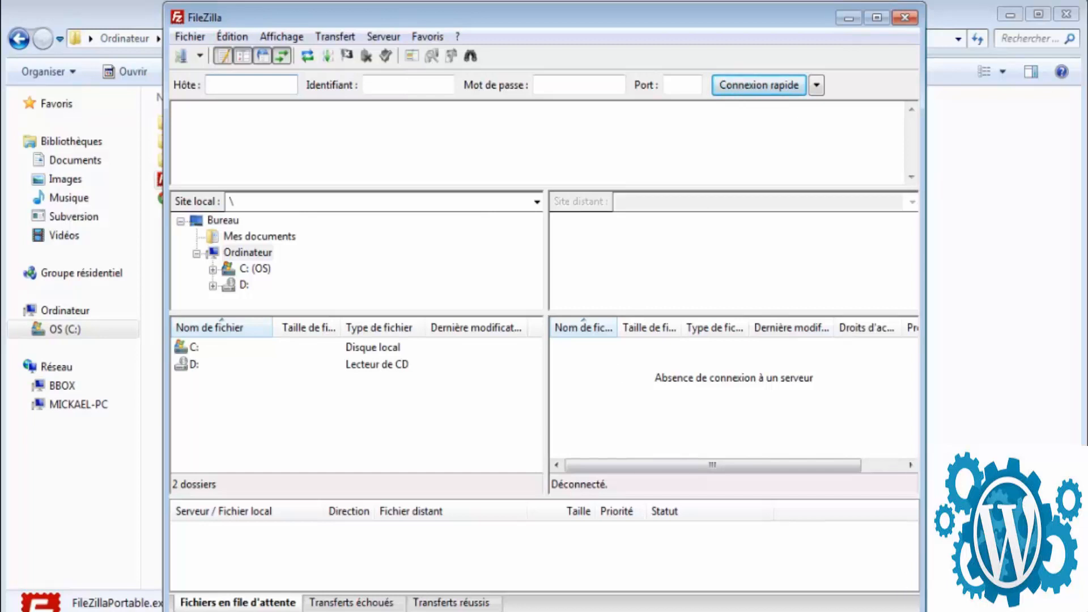
left_click_drag(924, 610, 1086, 608)
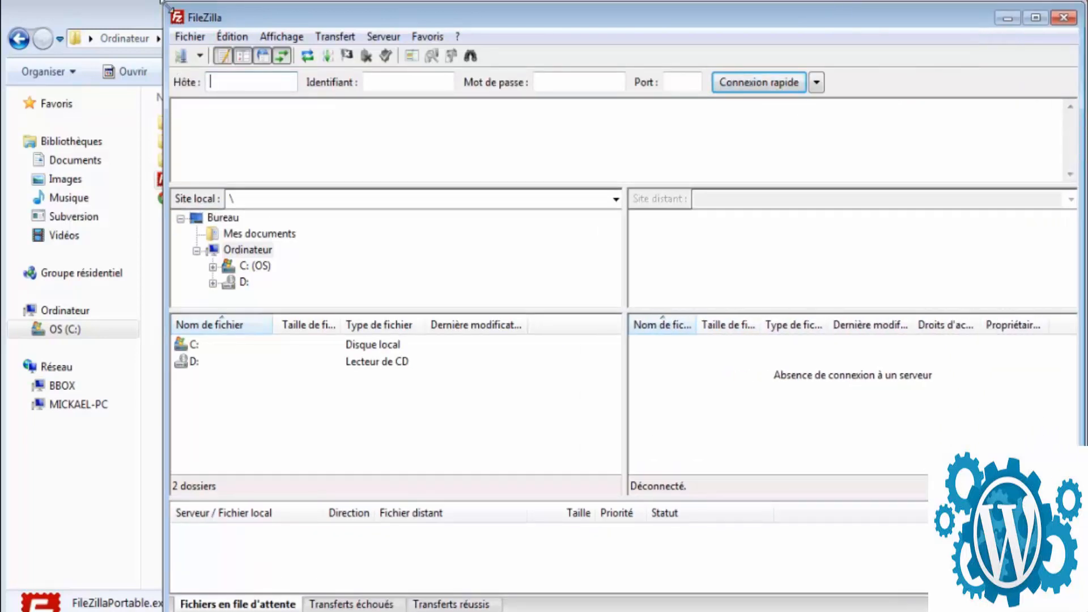
left_click_drag(165, 2, 8, 0)
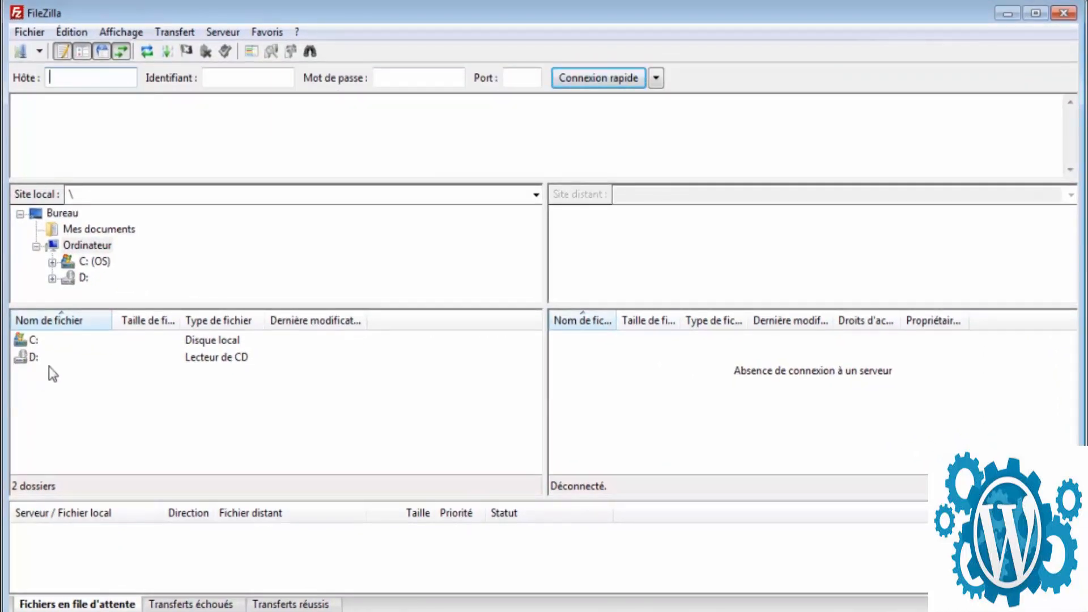
- Set the local site path to C:\WordPress\ and enlarge the local file list
left_click(120, 194)
type("C:\\WordPress\\")
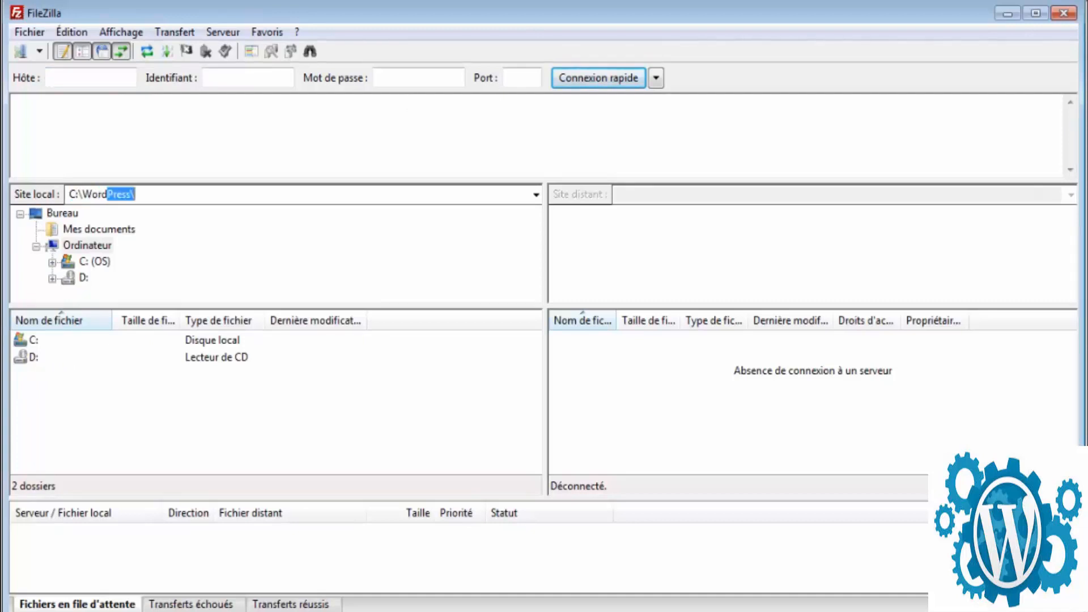
key("Return")
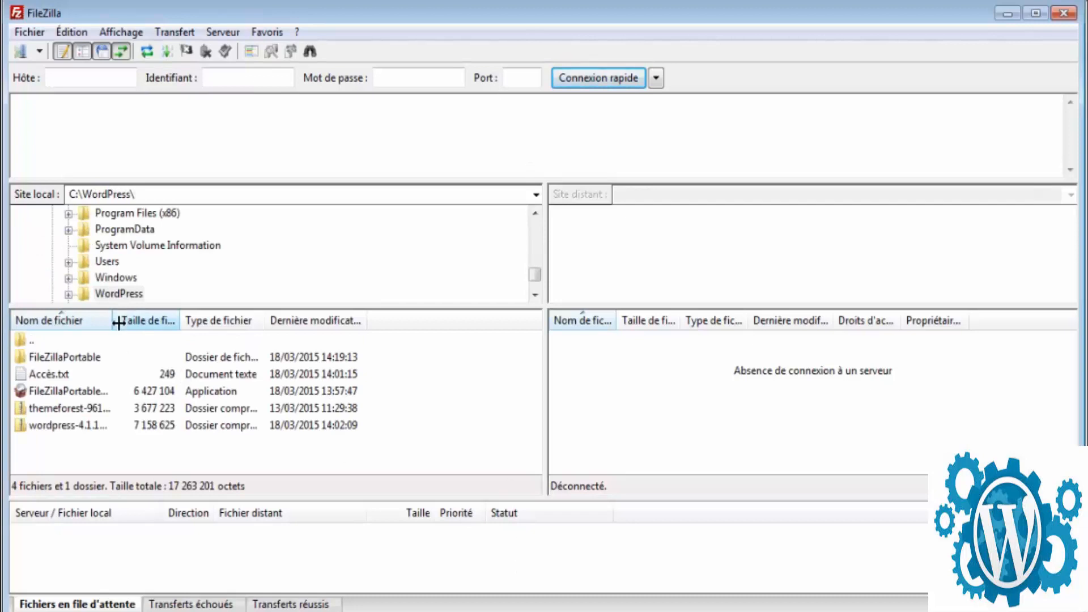
left_click_drag(145, 306, 217, 287)
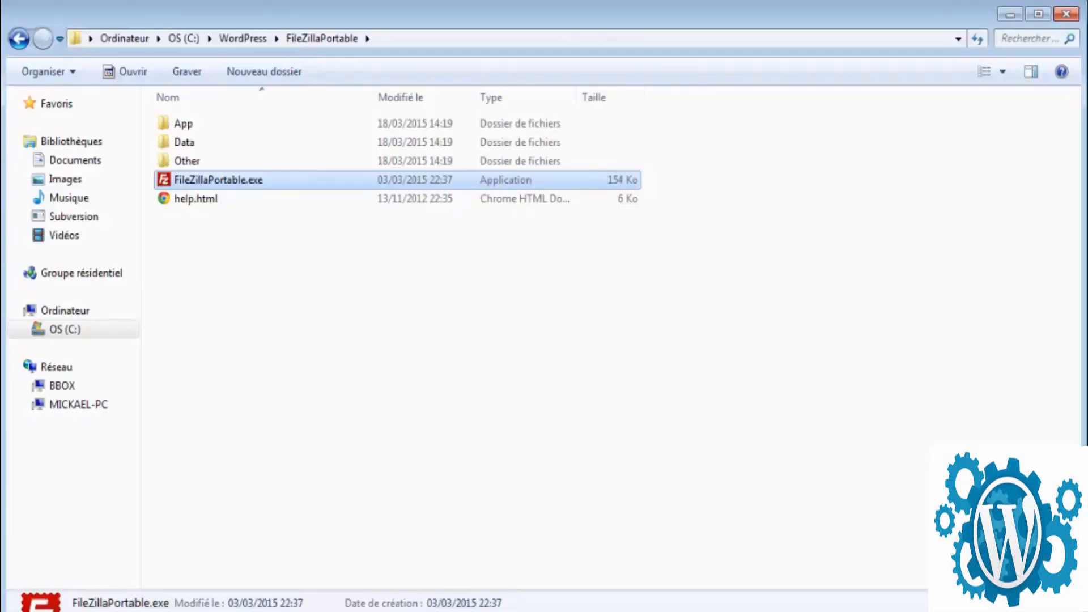
- Open wordpress-4.1.1-fr_FR (1).zip, select its wordpress folder, and return to C:\WordPress
left_click(239, 40)
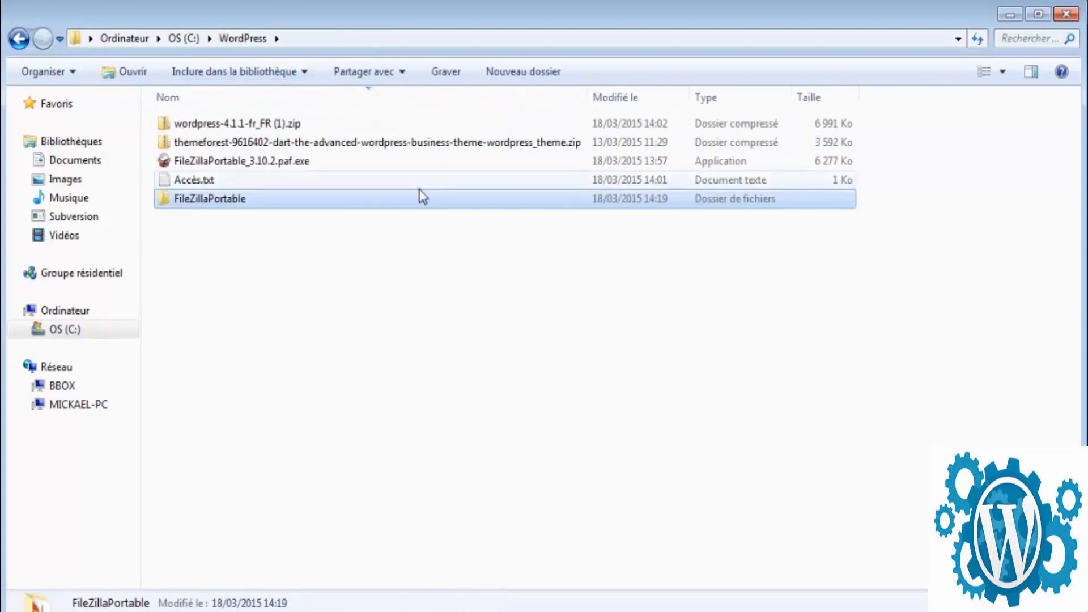
double_click(286, 124)
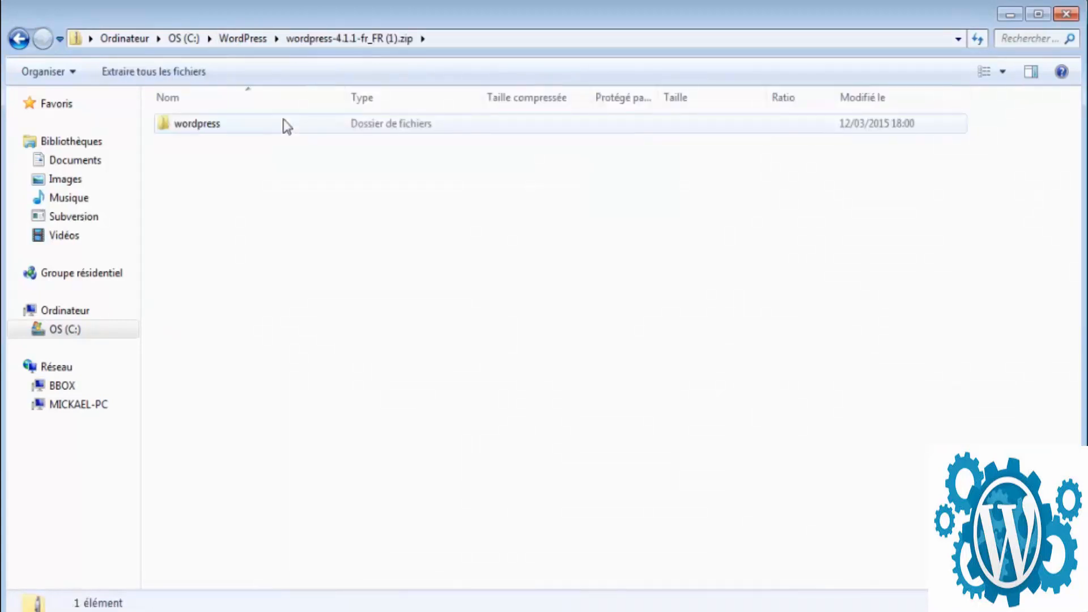
left_click_drag(626, 313, 163, 124)
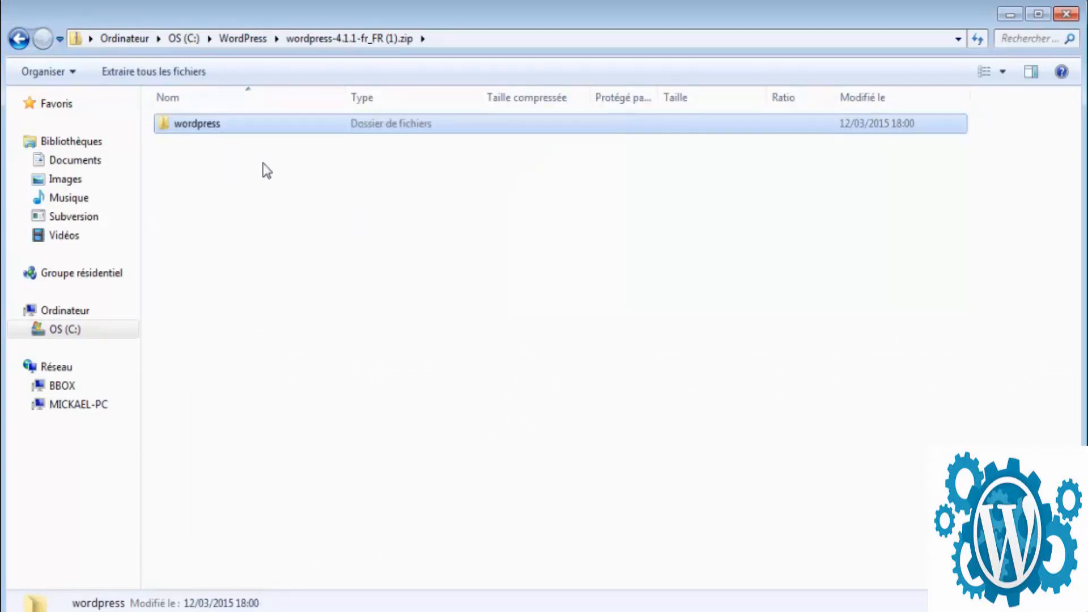
key("BackSpace")
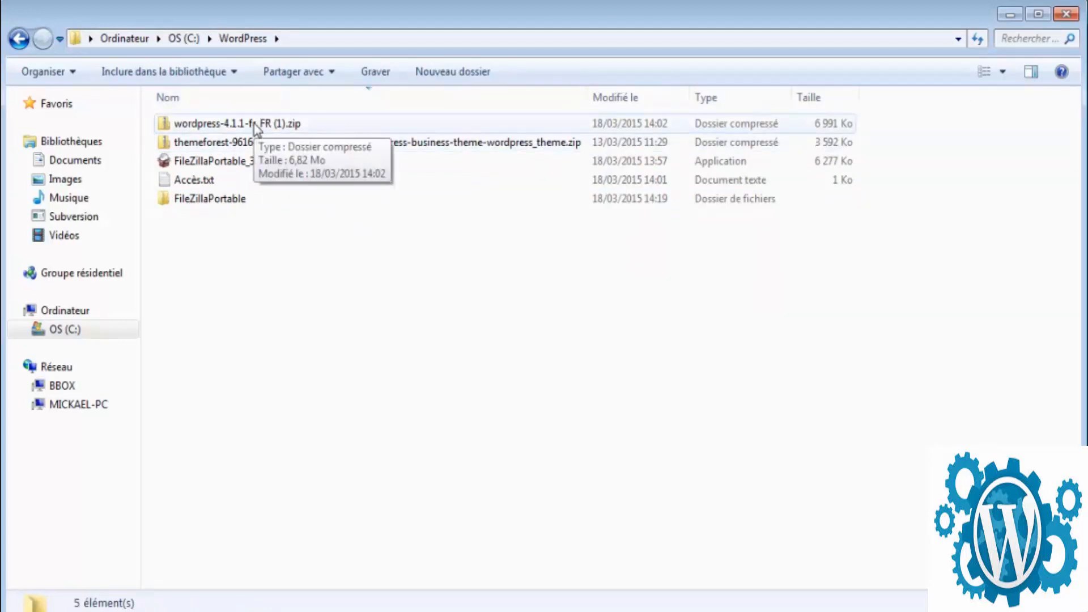
double_click(290, 123)
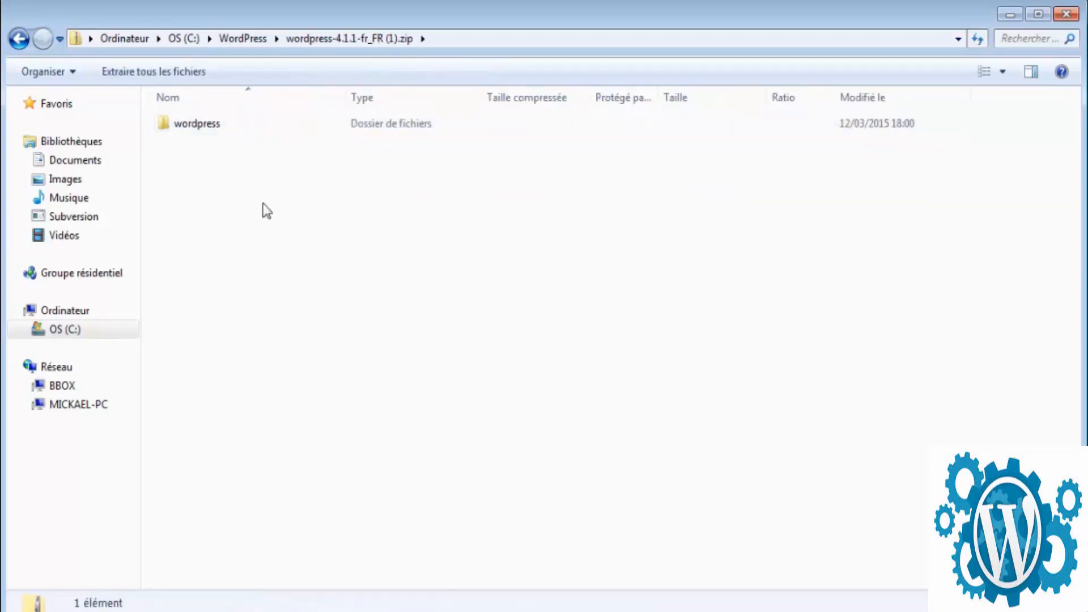
left_click(309, 123)
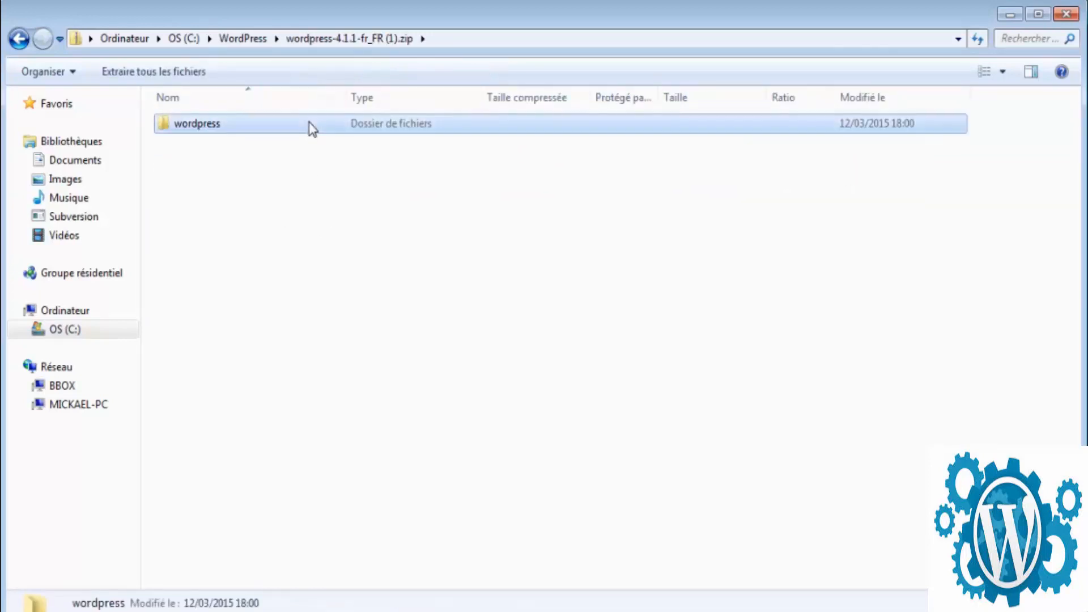
left_click(243, 38)
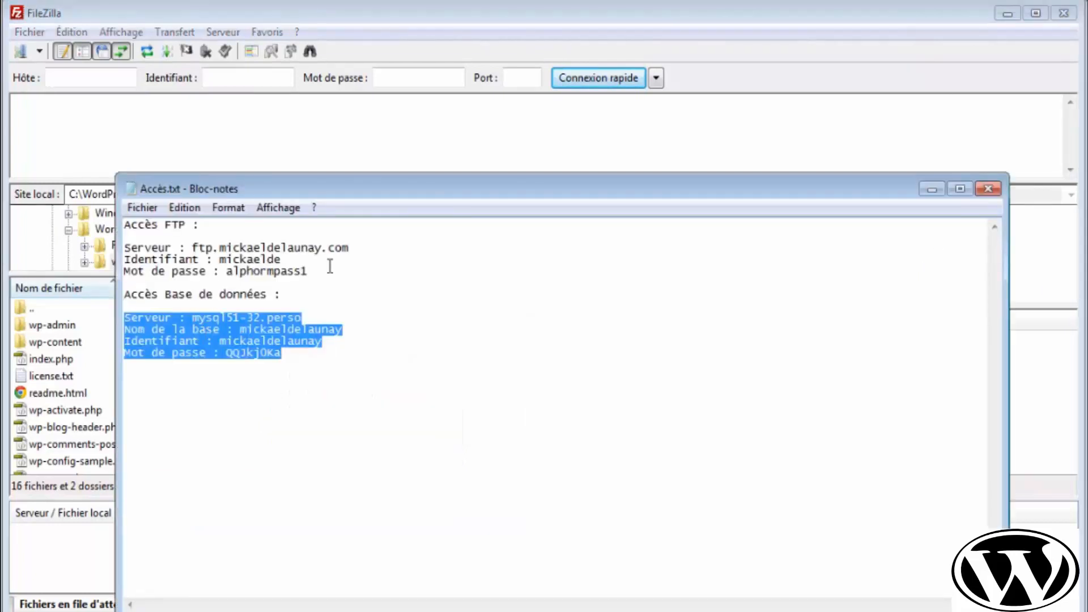
- Highlight the FTP and database access lines in the Accès.txt notes
left_click_drag(347, 270, 106, 238)
left_click_drag(347, 378, 73, 315)
left_click_drag(317, 272, 98, 253)
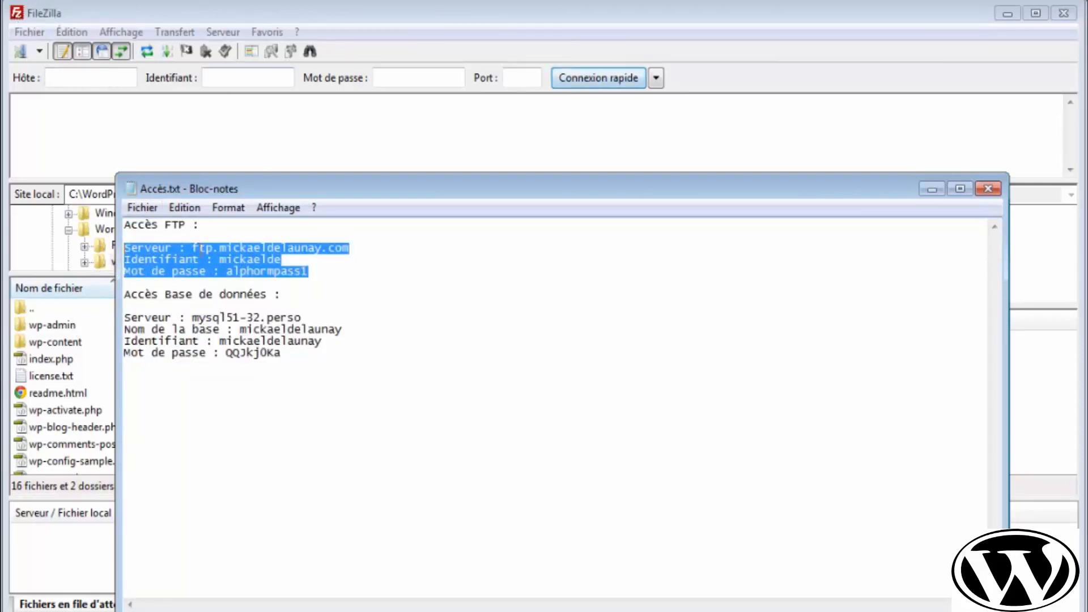
left_click(250, 271)
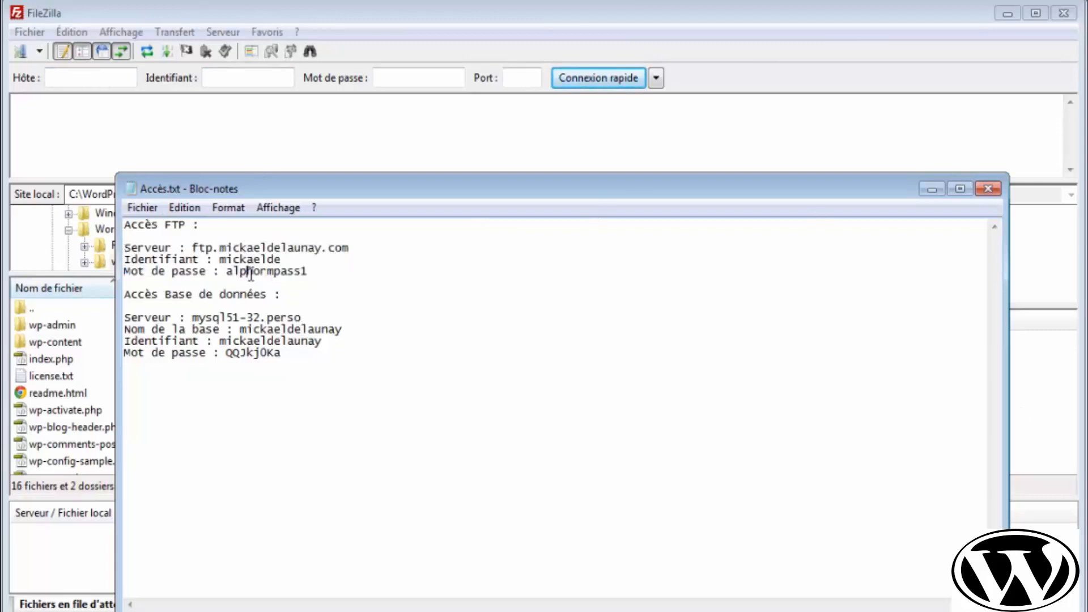
- Back in FileZilla, check the empty saved-sites list and open the Site Manager
left_click(734, 135)
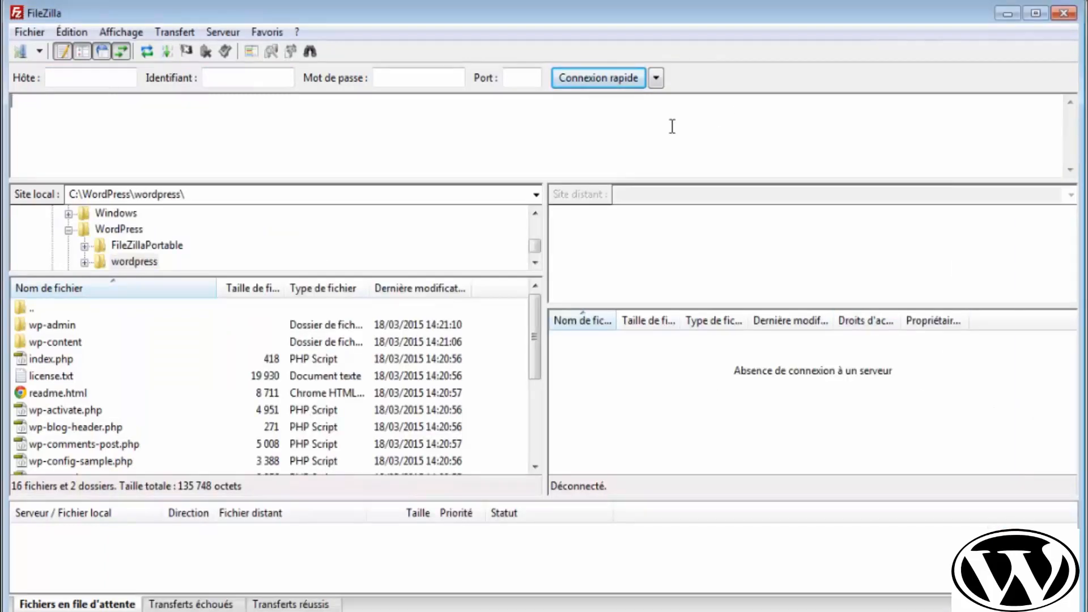
left_click(39, 52)
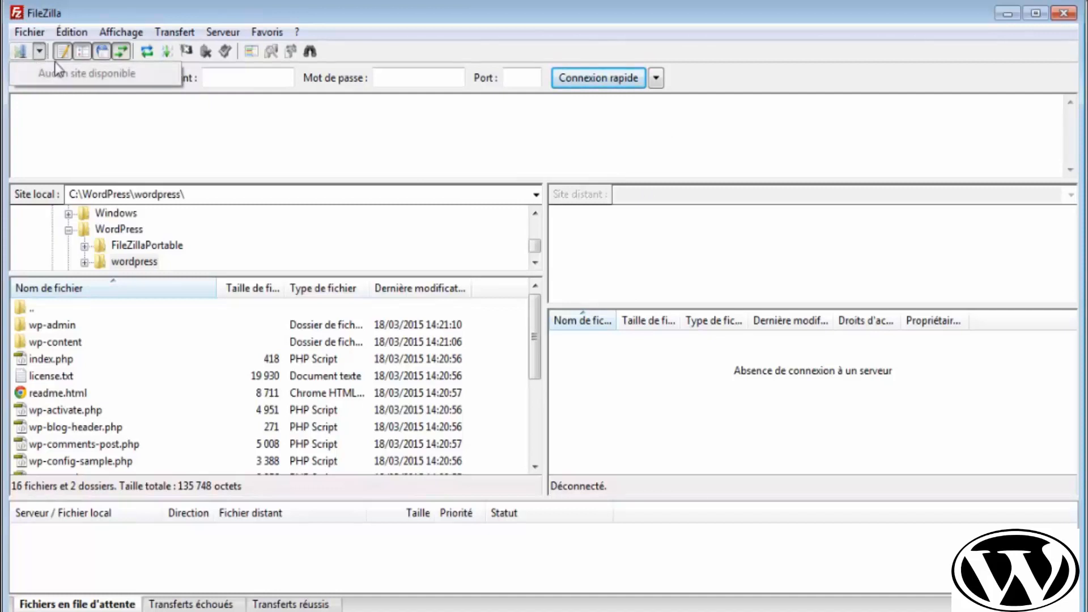
left_click(22, 57)
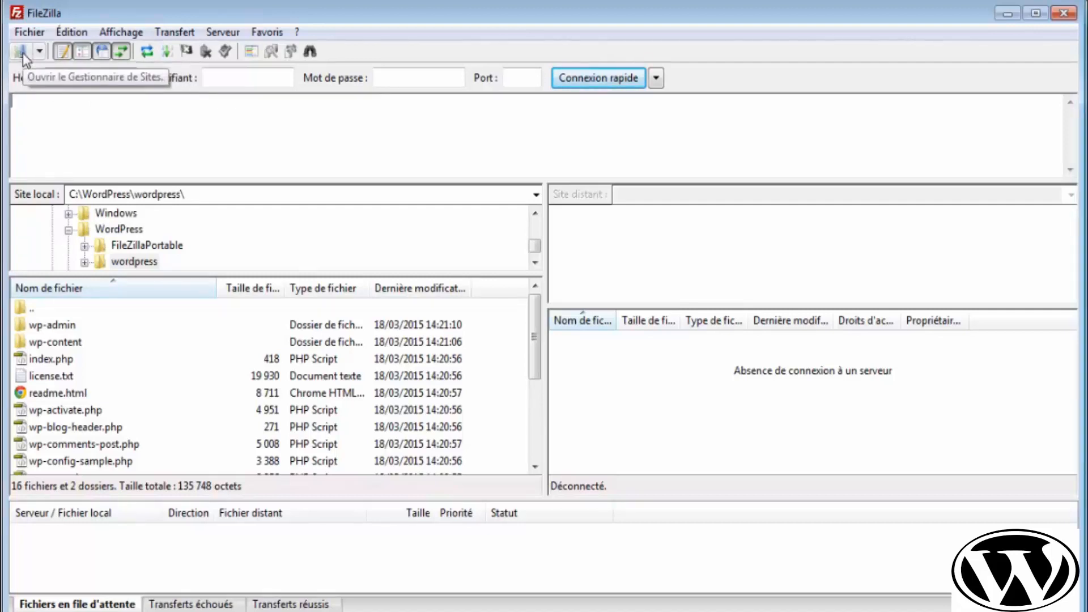
left_click(22, 54)
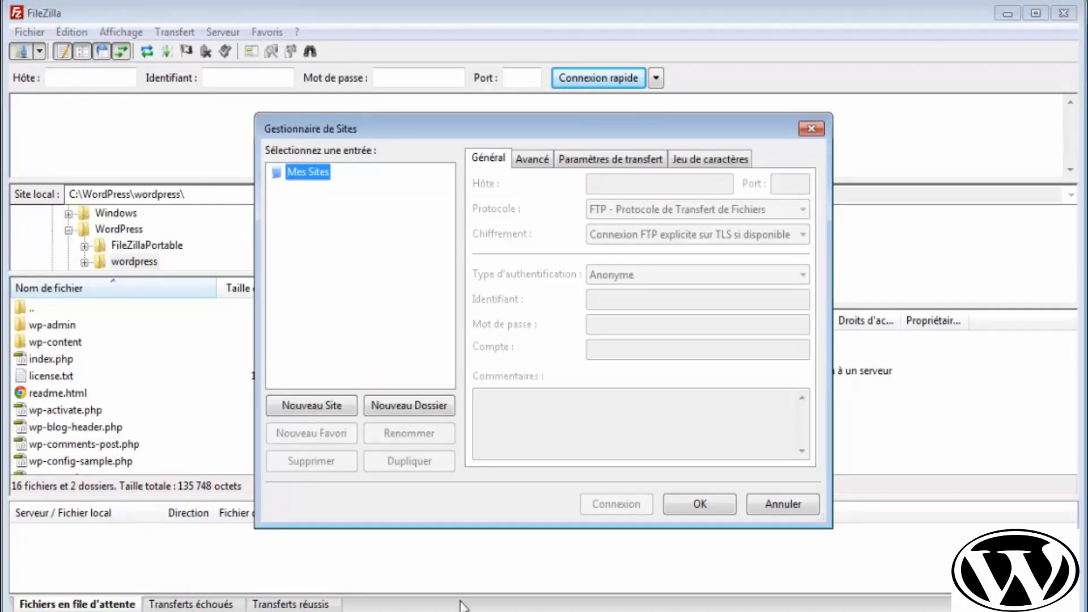
- Create site 'Office de Tourisme' with the FTP host pasted from the notes and port 21
left_click(291, 406)
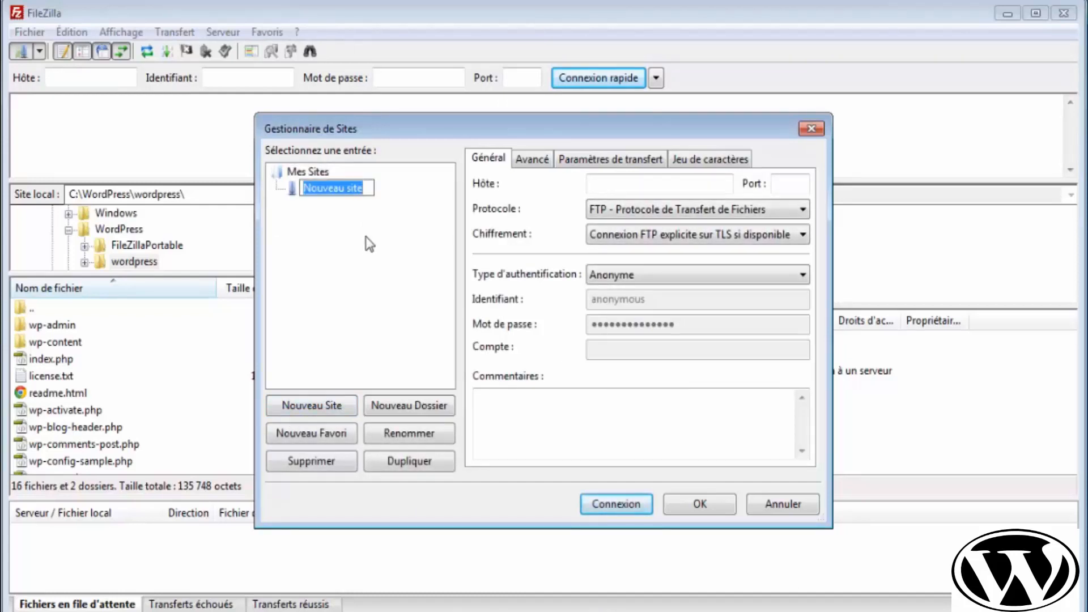
type("Office de Tourisme")
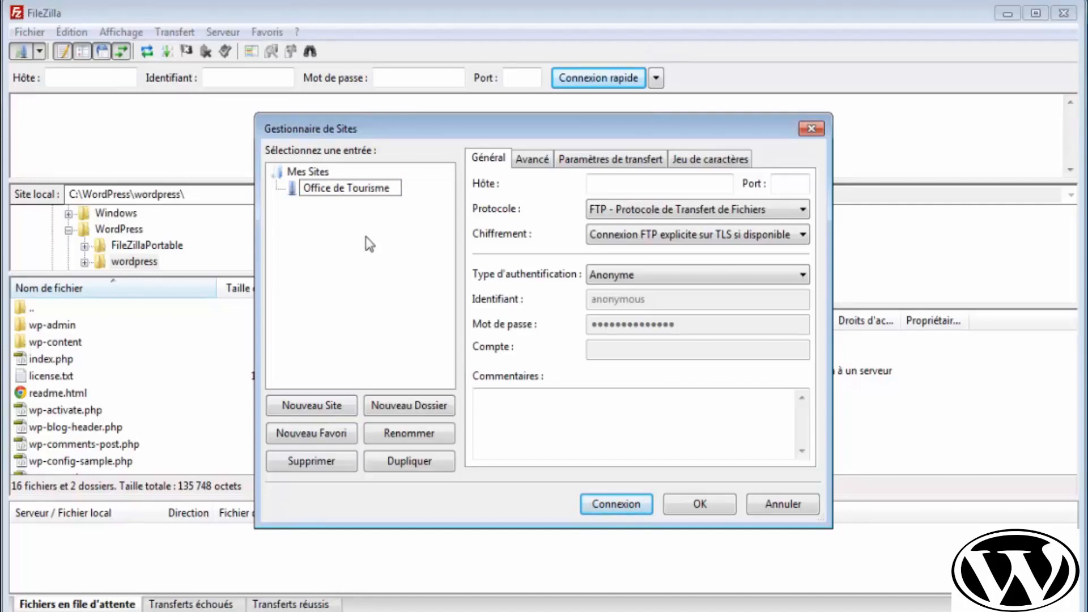
key("Return")
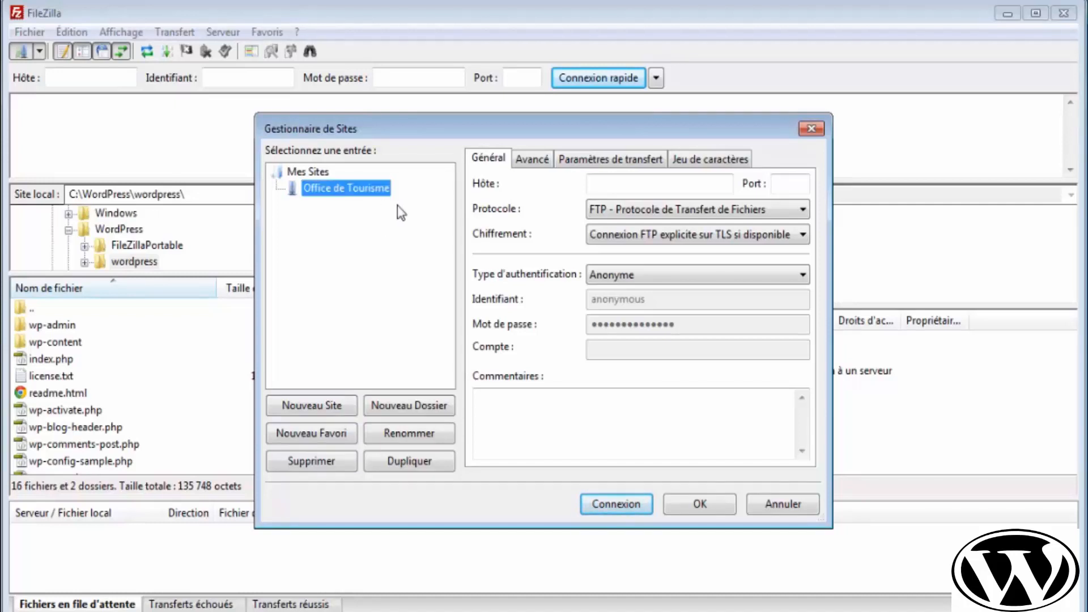
left_click(627, 187)
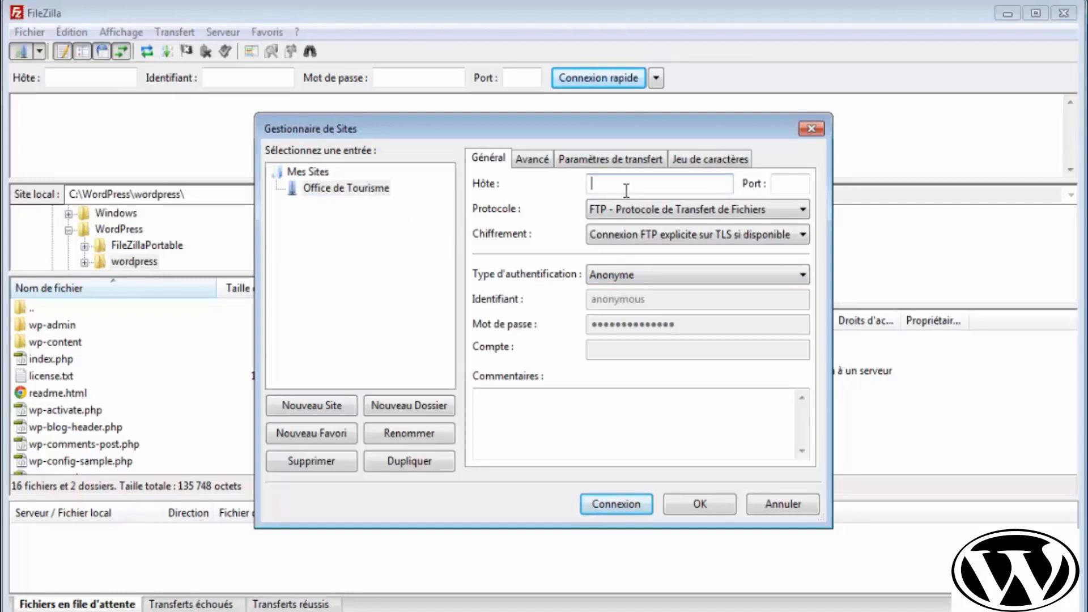
key("alt+Tab")
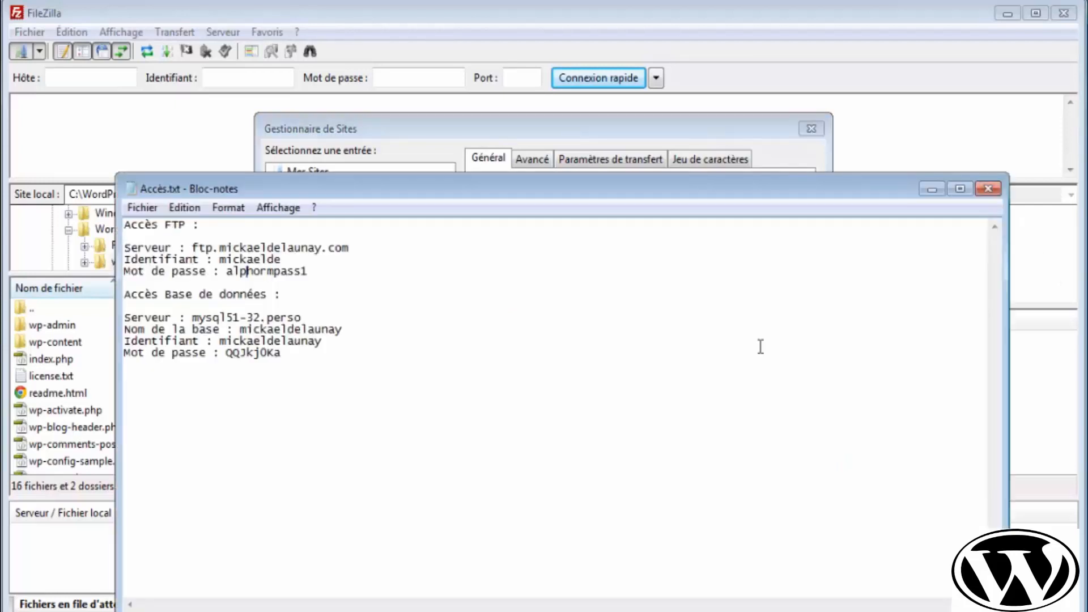
left_click_drag(356, 250, 188, 258)
key("ctrl+c")
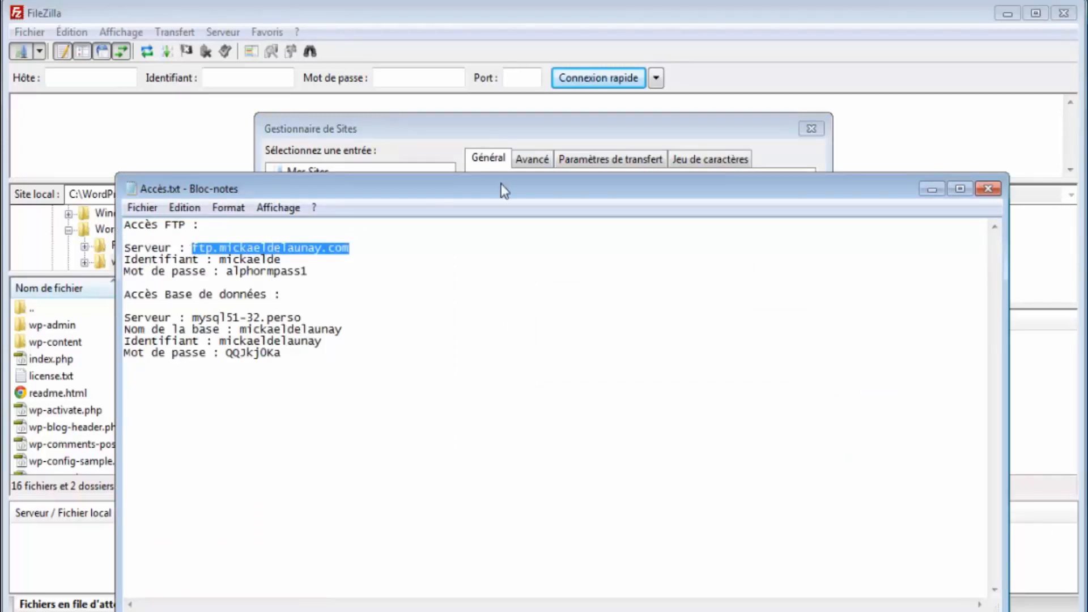
left_click(498, 166)
left_click(613, 184)
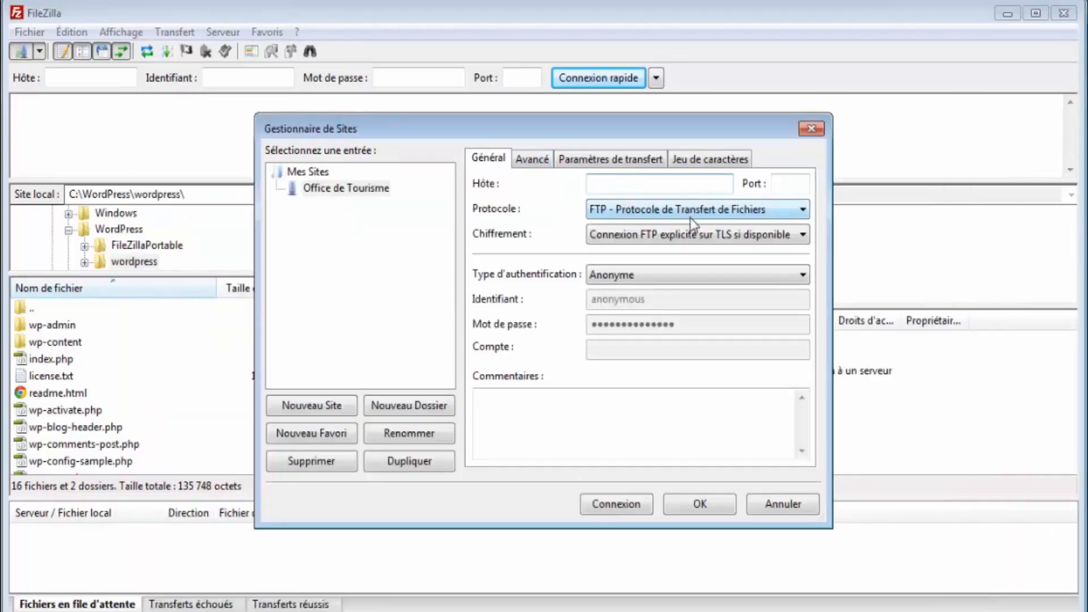
key("ctrl+v")
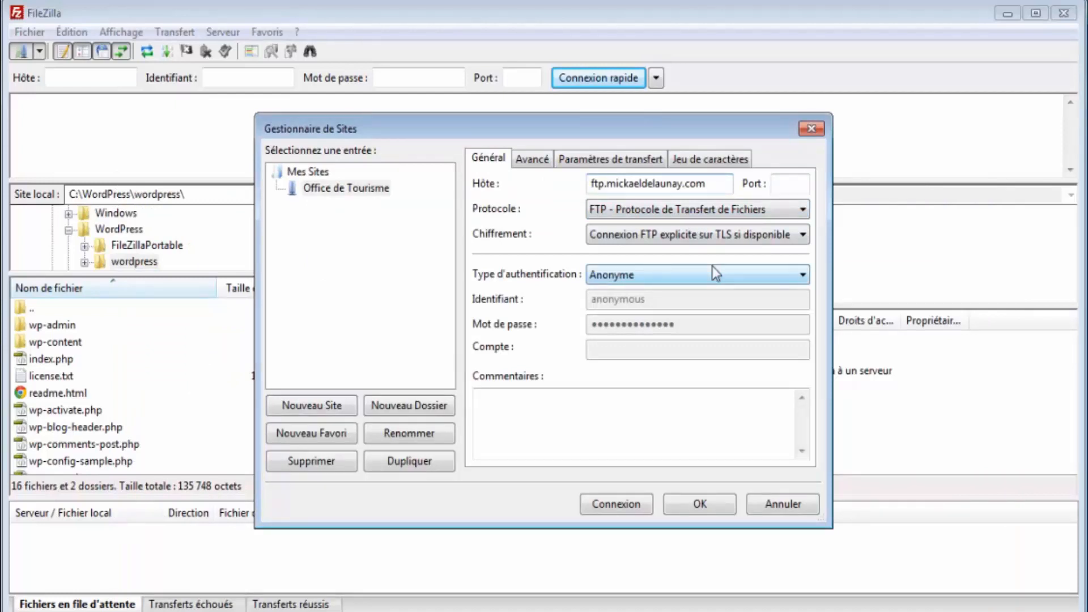
key("Tab")
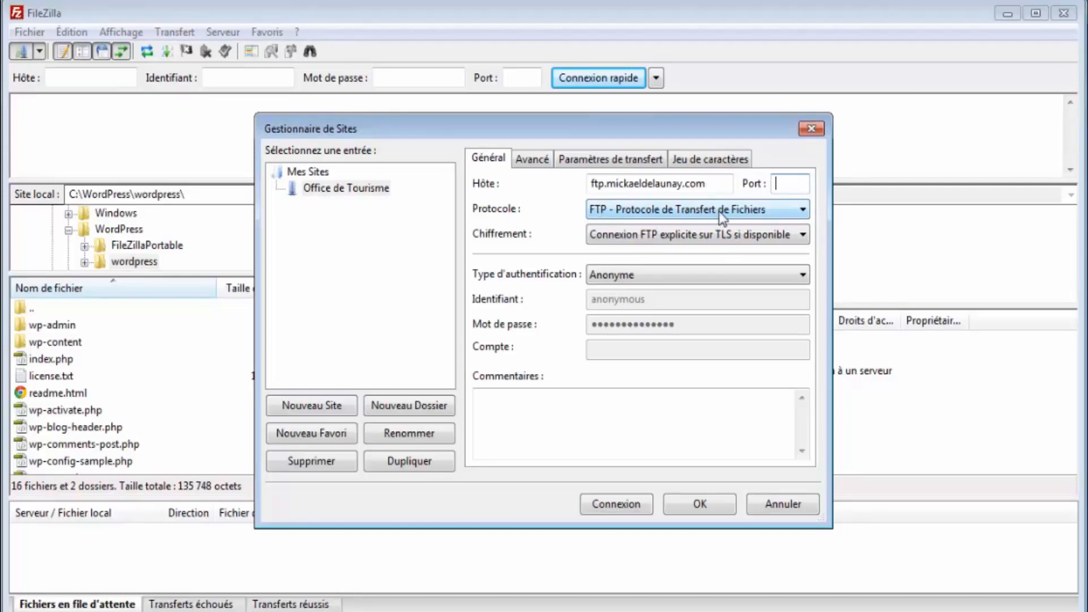
type("21")
- Set authentication to Normale and fill in the FTP user name from the notes
left_click(693, 274)
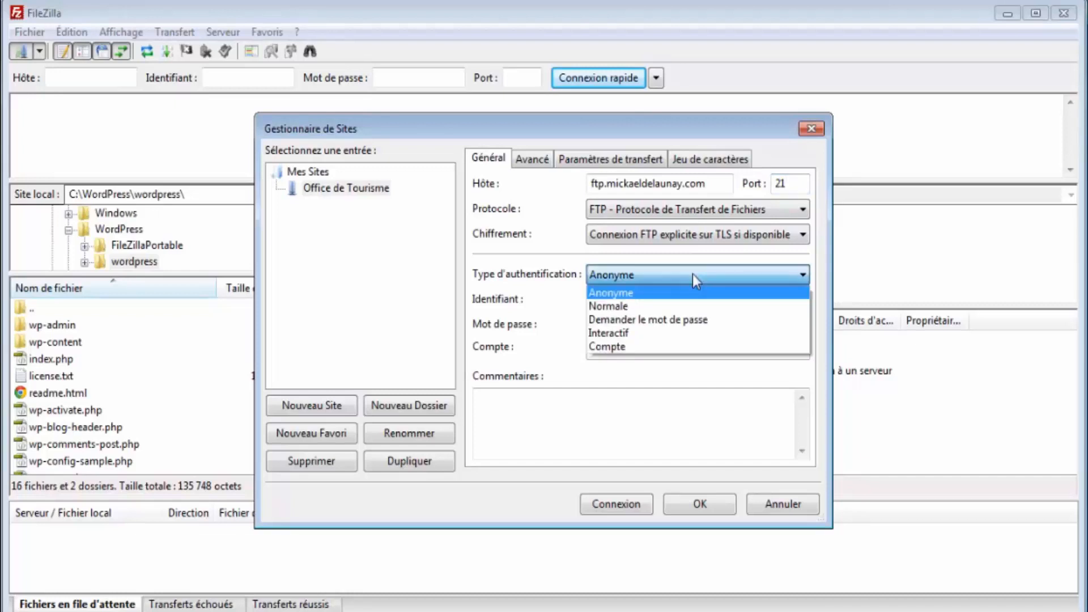
left_click(694, 306)
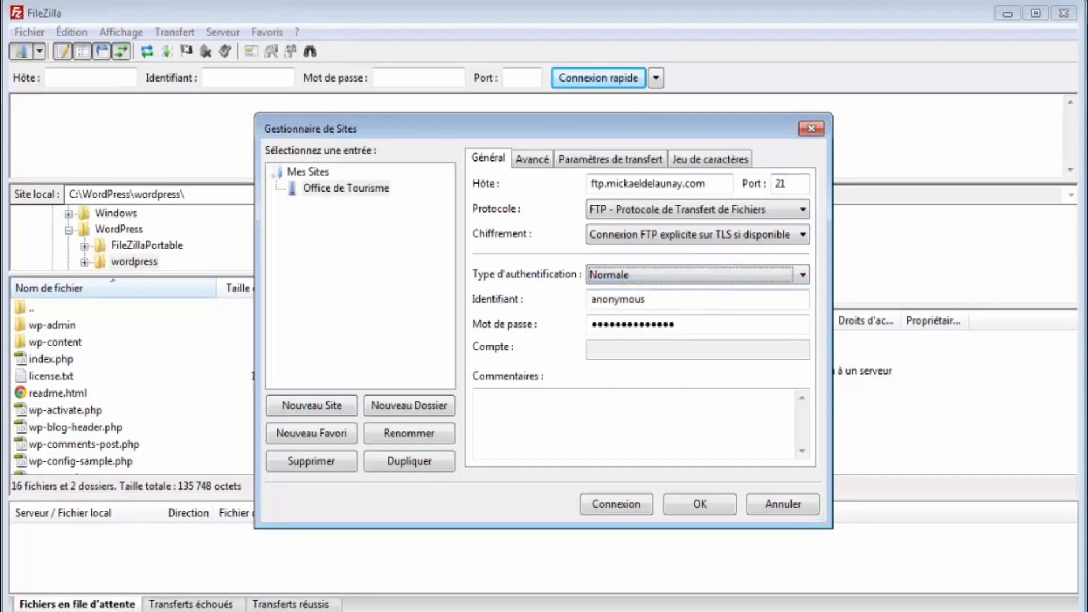
key("alt+Tab")
left_click_drag(280, 260, 220, 260)
key("ctrl+c")
left_click(414, 141)
left_click_drag(675, 299, 533, 302)
key("ctrl+v")
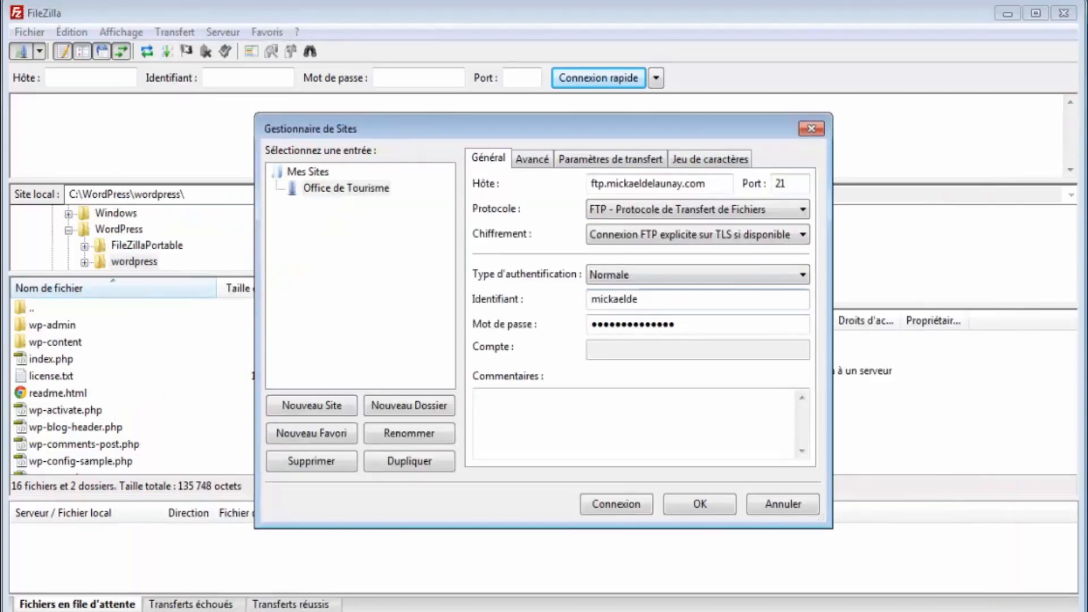
- Enter the FTP account password and save the site
key("alt+Tab")
left_click_drag(309, 271, 227, 279)
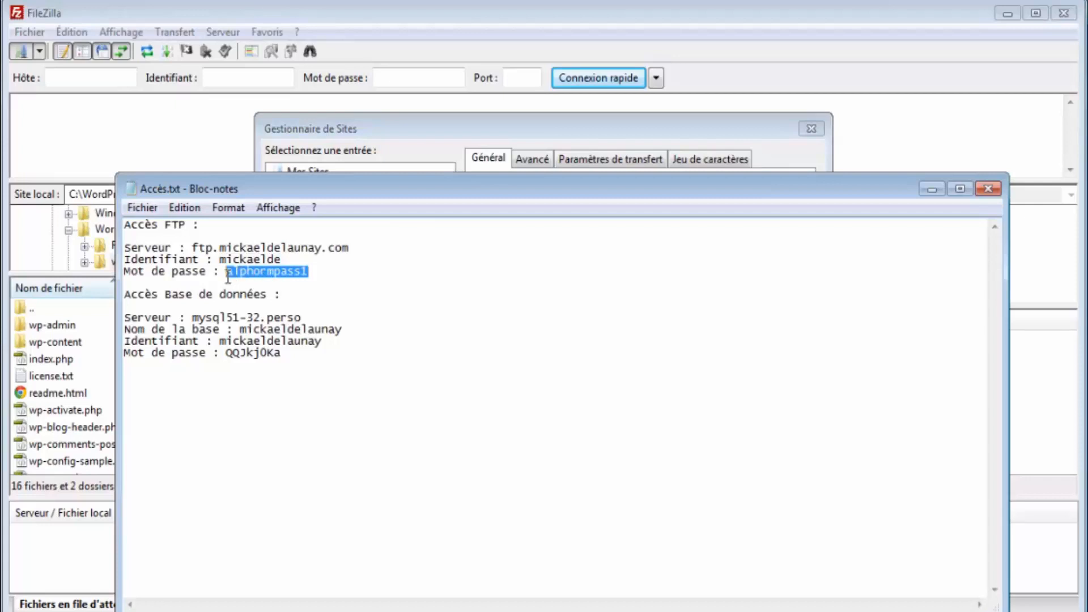
left_click(426, 127)
left_click_drag(695, 326, 358, 321)
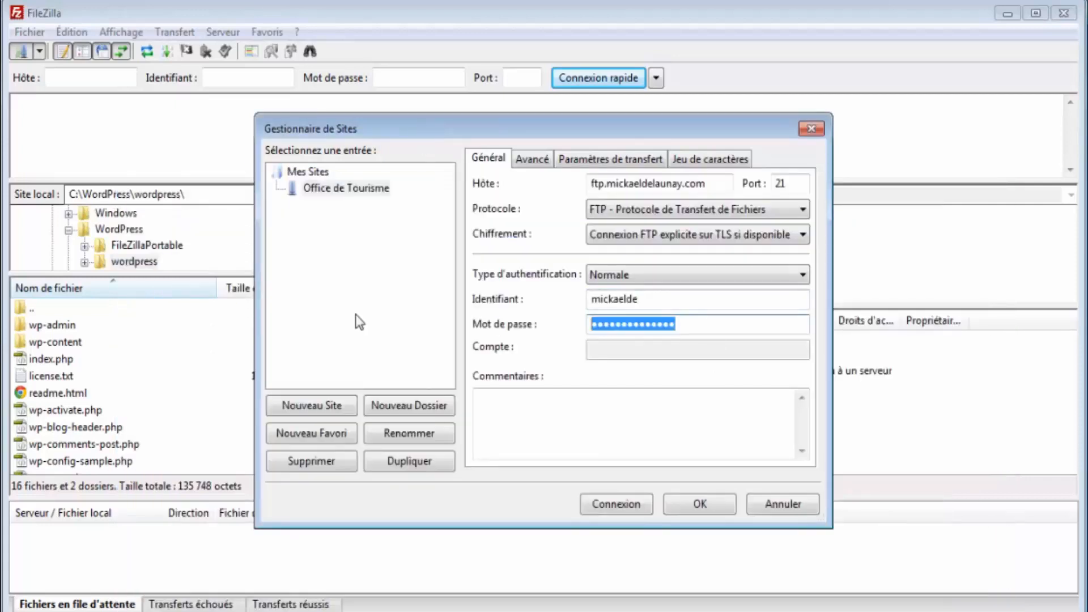
type("a")
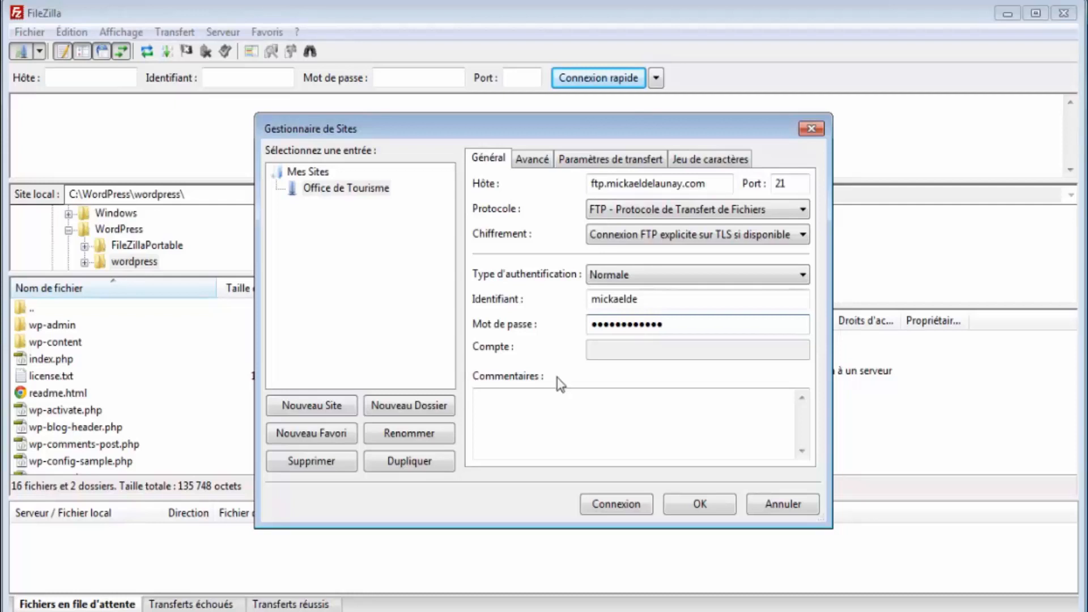
left_click(694, 504)
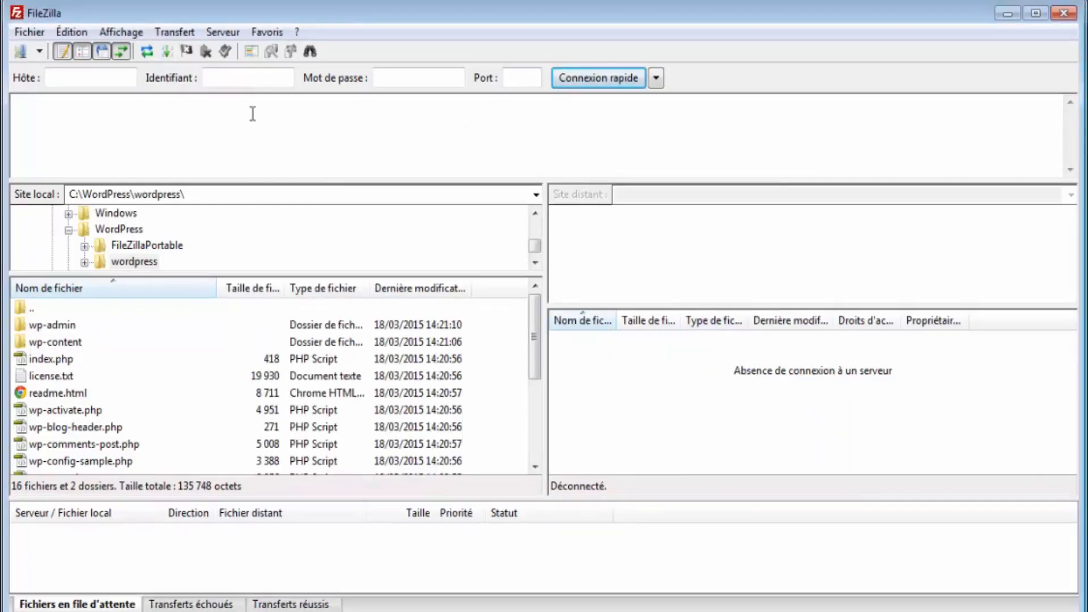
- Connect to Office de Tourisme and open the remote folder www/office-tourisme/
left_click(41, 49)
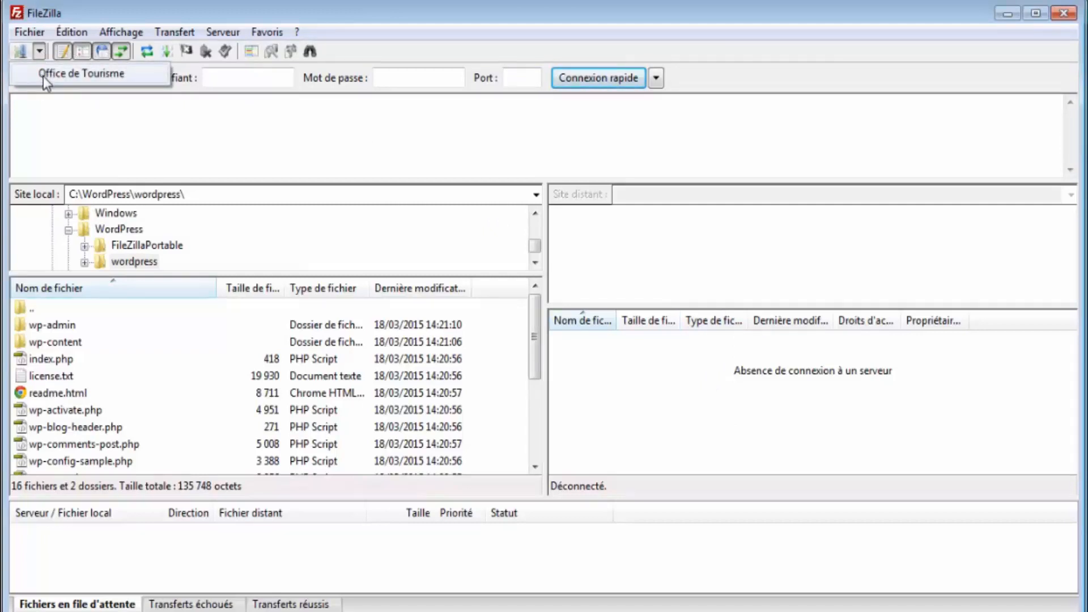
left_click(43, 76)
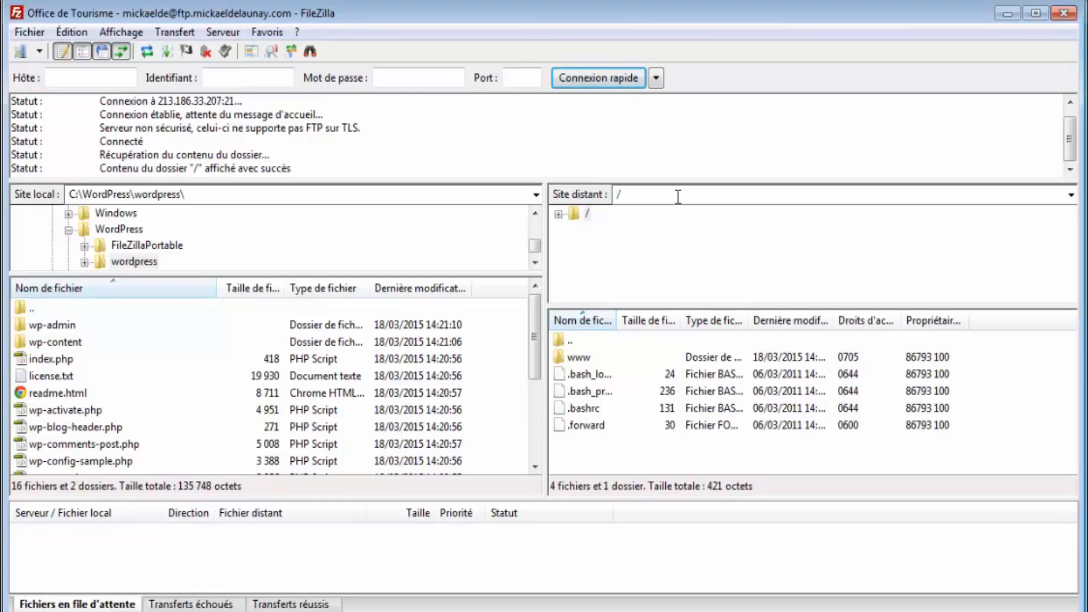
type("www/office-tourisme/")
key("Return")
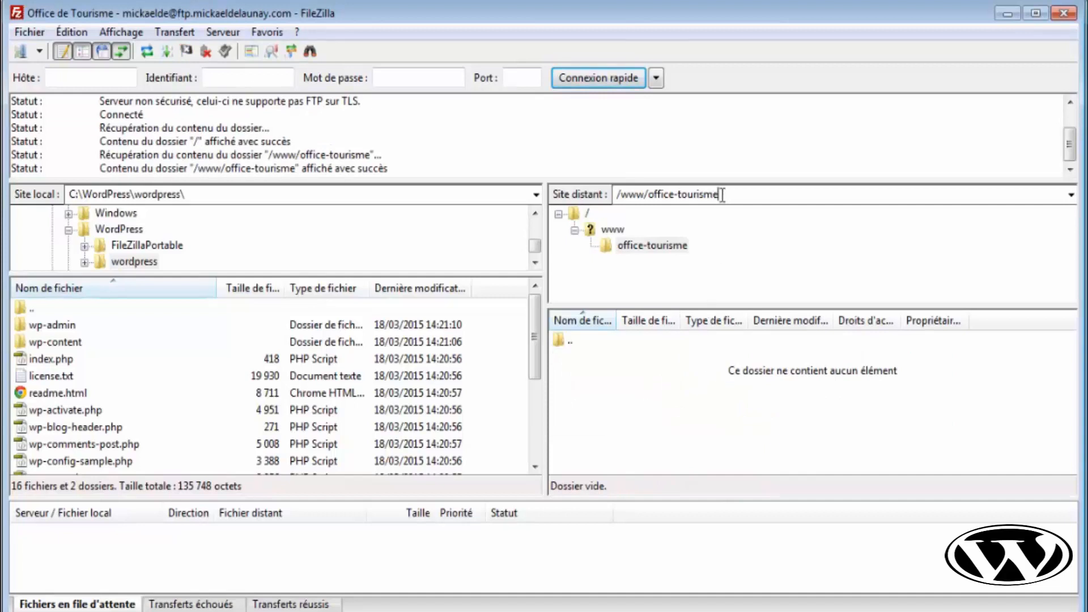
- Reopen /www/office-tourisme via the root and www folder, then select its full path
left_click_drag(723, 196, 613, 199)
left_click(742, 199)
left_click_drag(758, 197, 615, 197)
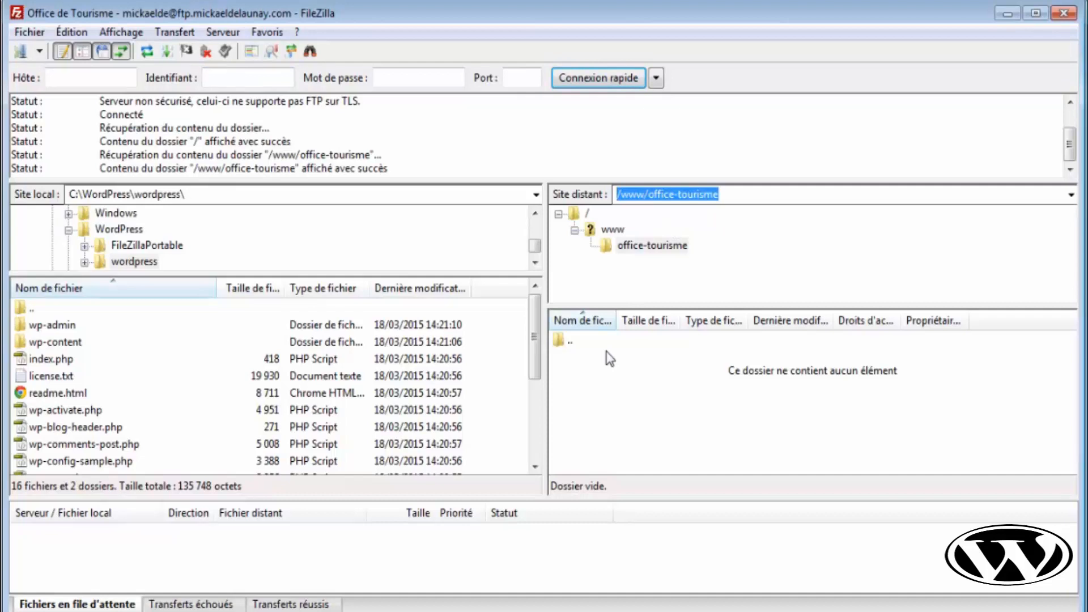
left_click(587, 214)
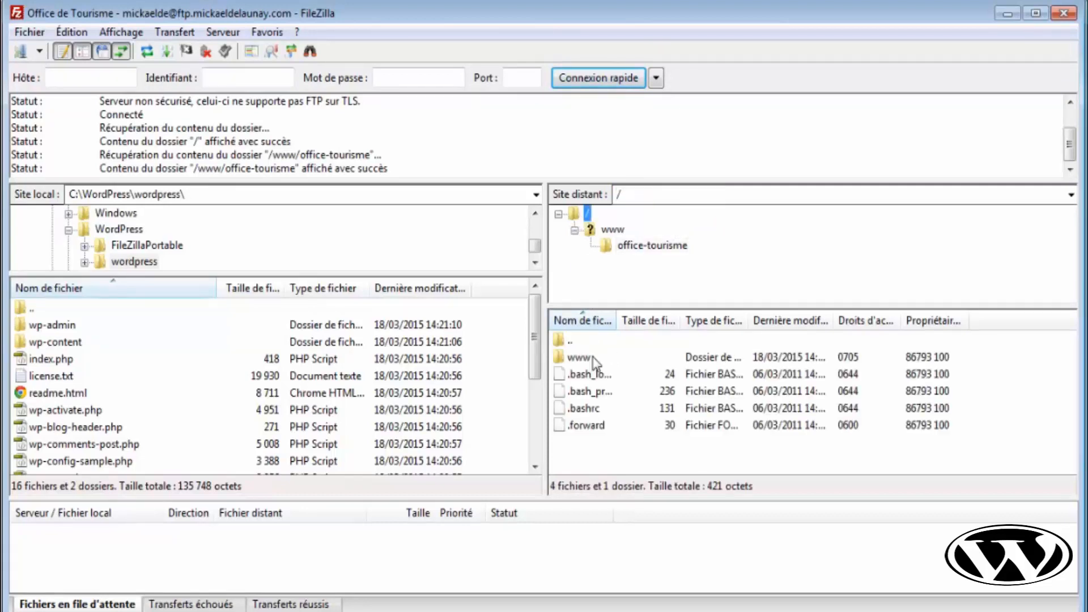
left_click(584, 358)
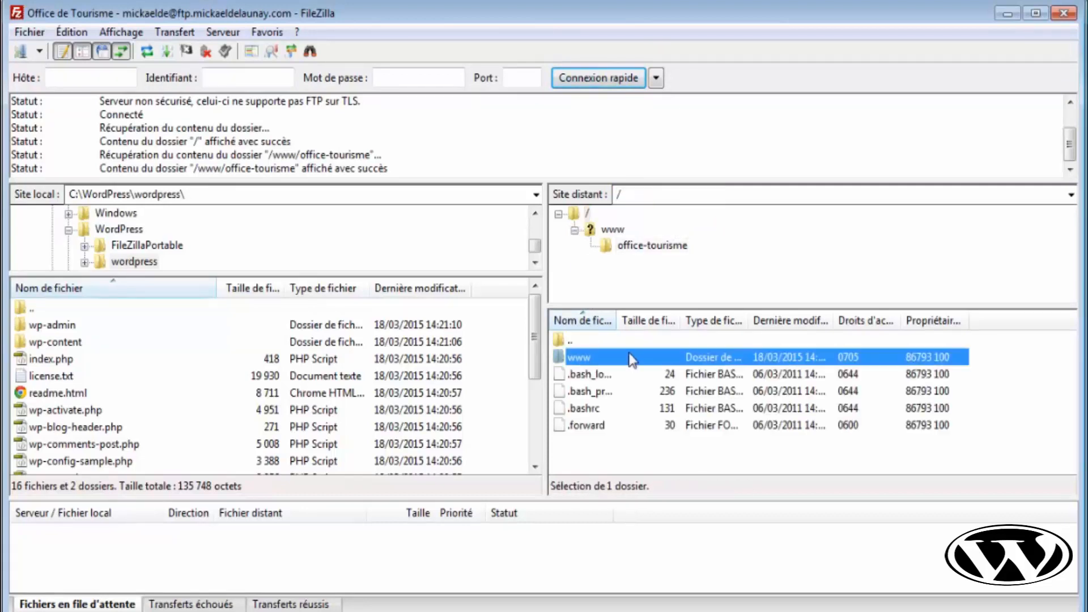
left_click(646, 194)
key("ctrl+v")
key("Return")
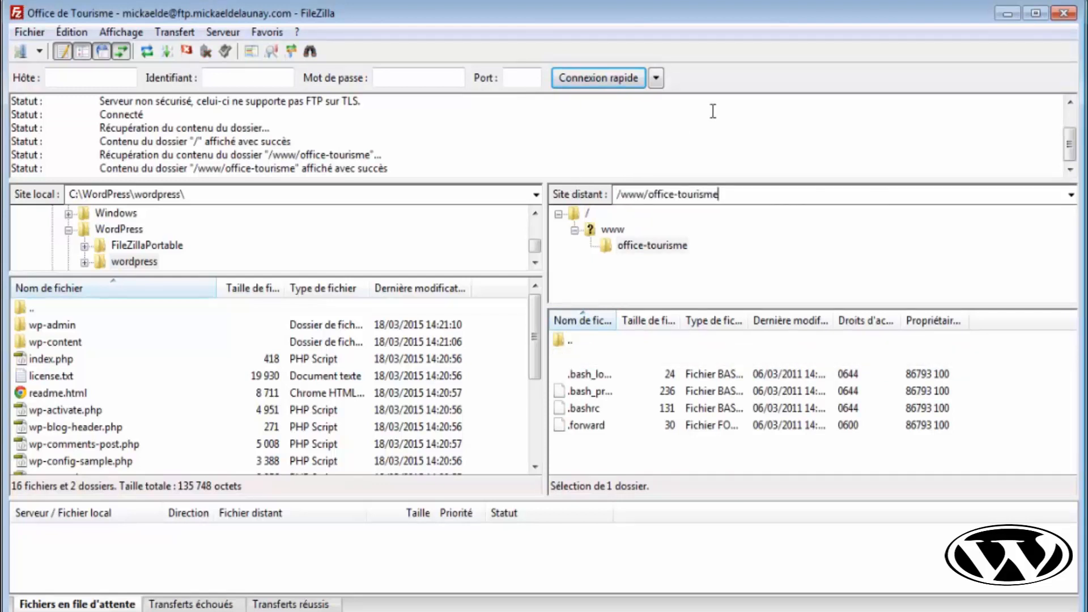
left_click_drag(728, 195, 610, 193)
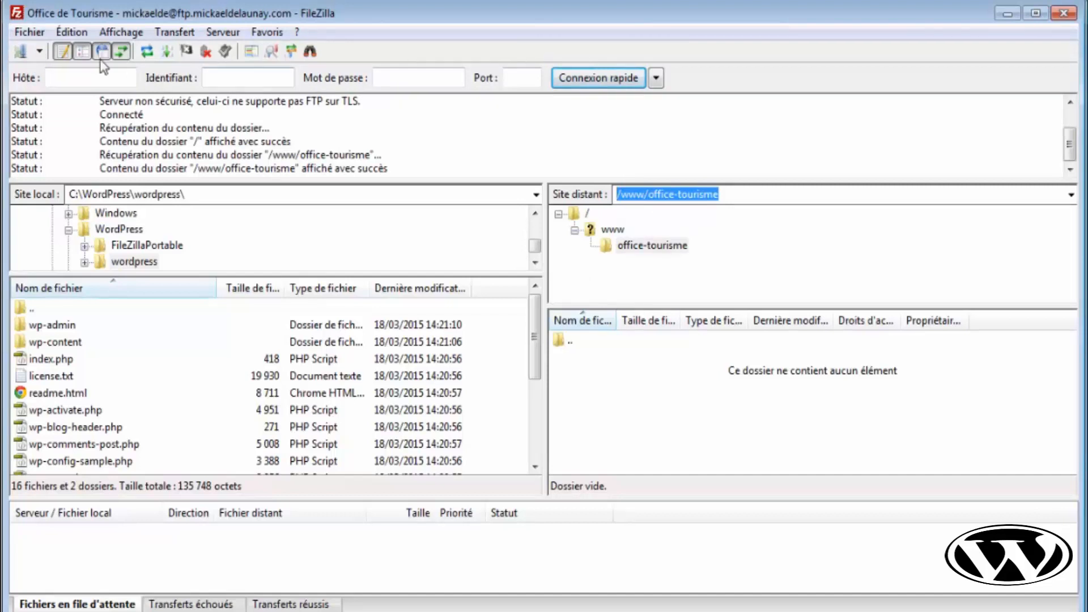
- Under Avancé, set default remote folder /www/office-tourisme/ and local folder C:\WordPress\wordpress\, then save
left_click(22, 53)
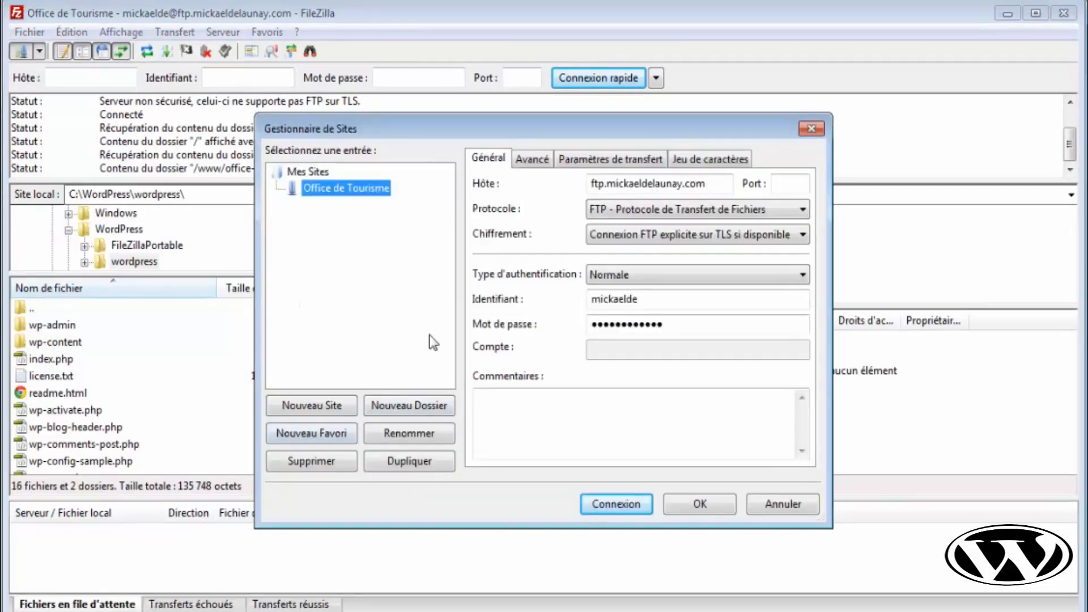
left_click(314, 192)
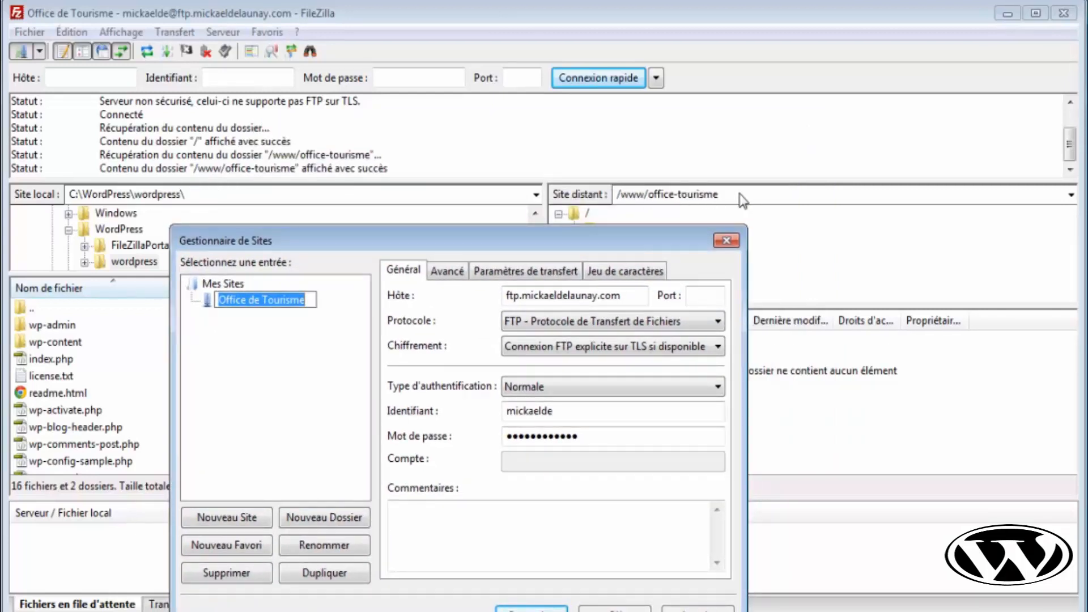
left_click(448, 271)
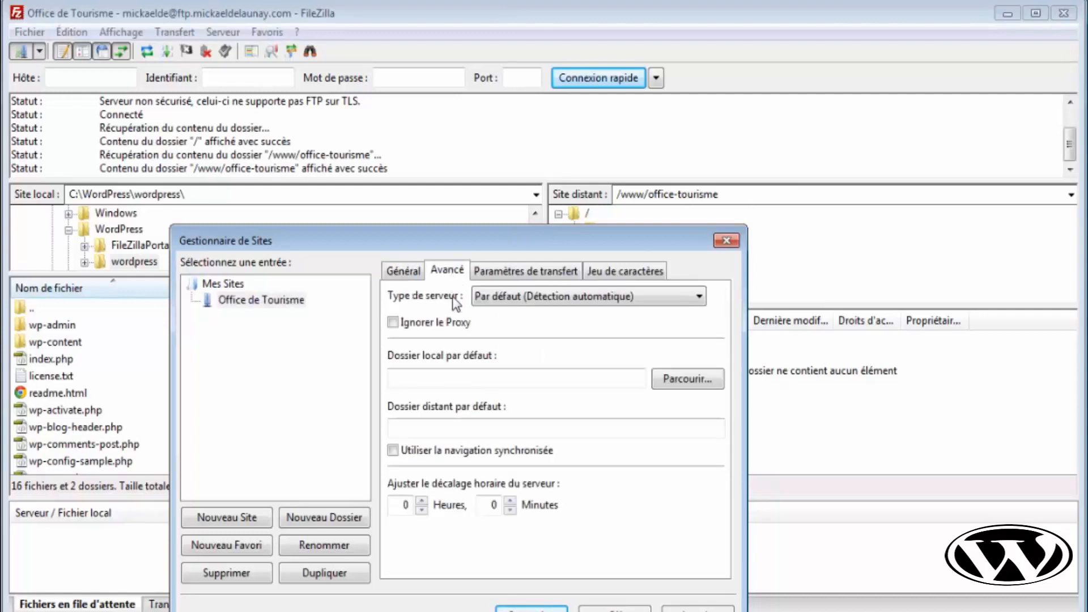
left_click(452, 429)
key("ctrl+v")
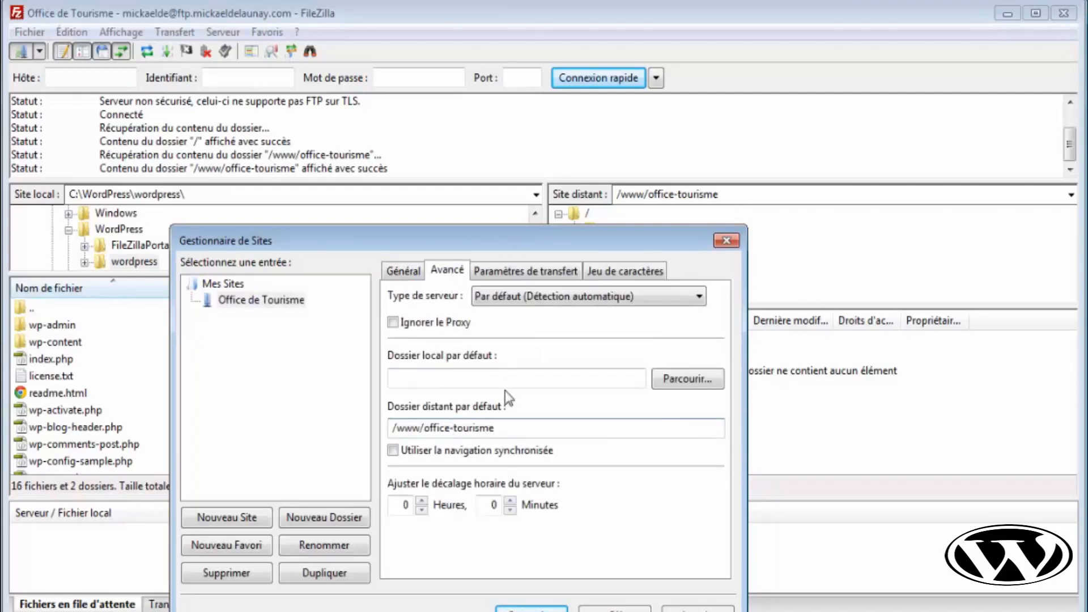
type("/")
left_click(431, 376)
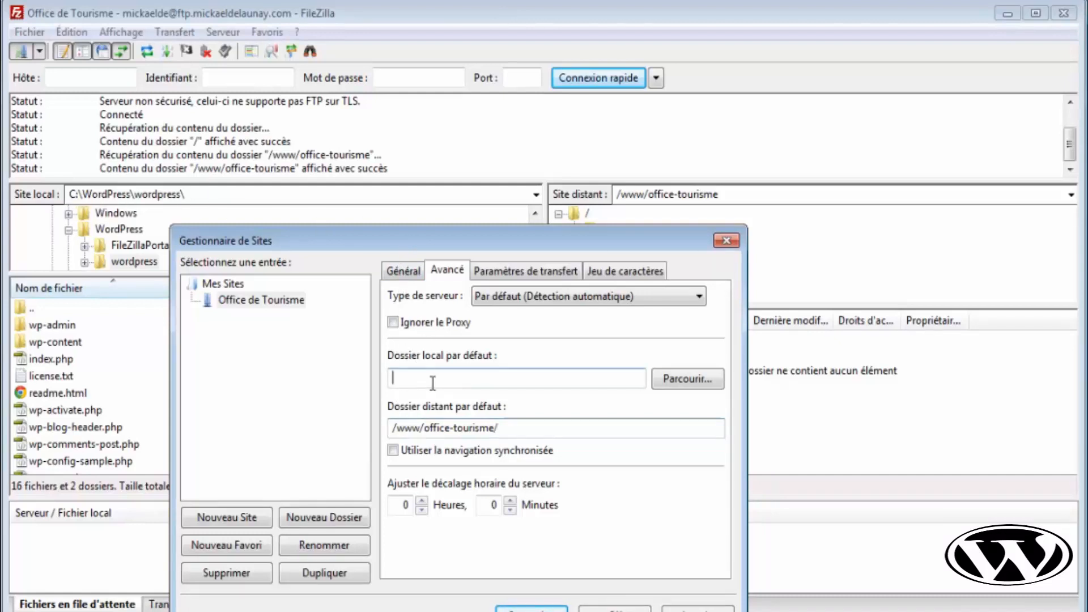
type("C")
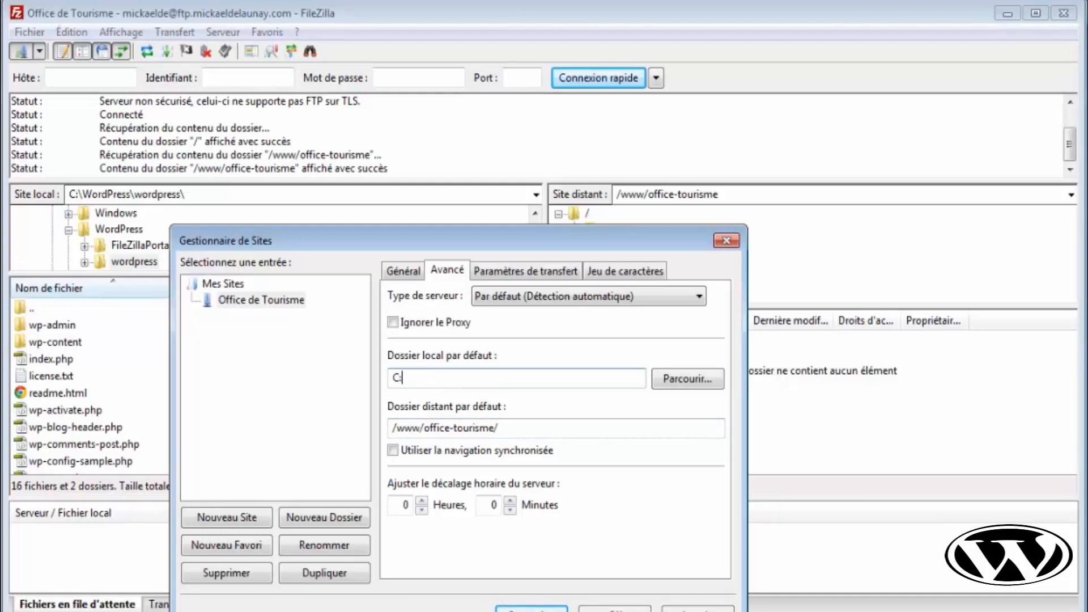
type(":\\WordPress\\word")
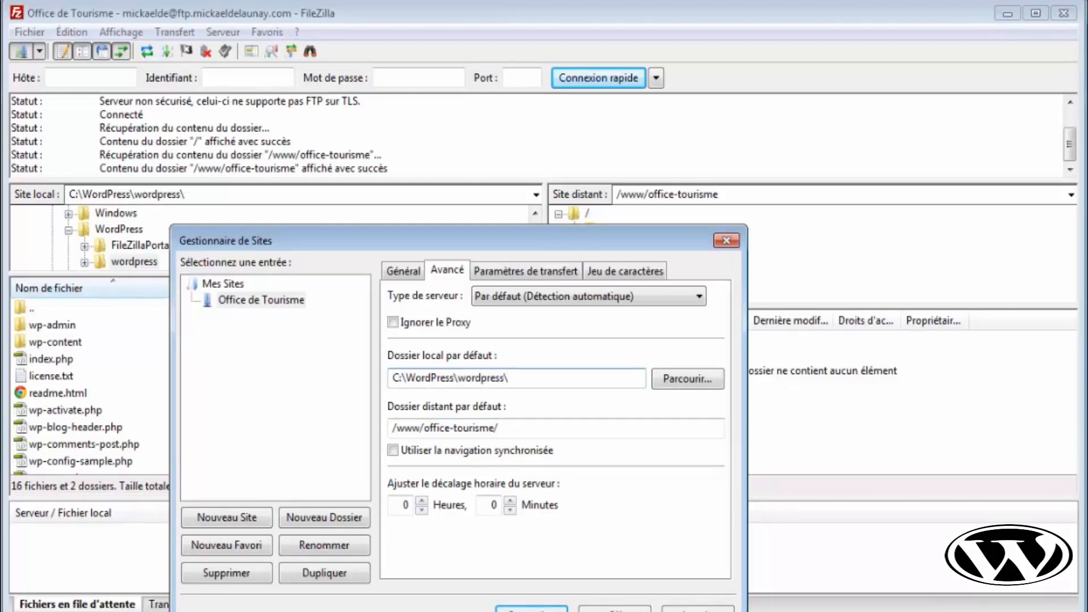
type("press\\")
left_click(613, 609)
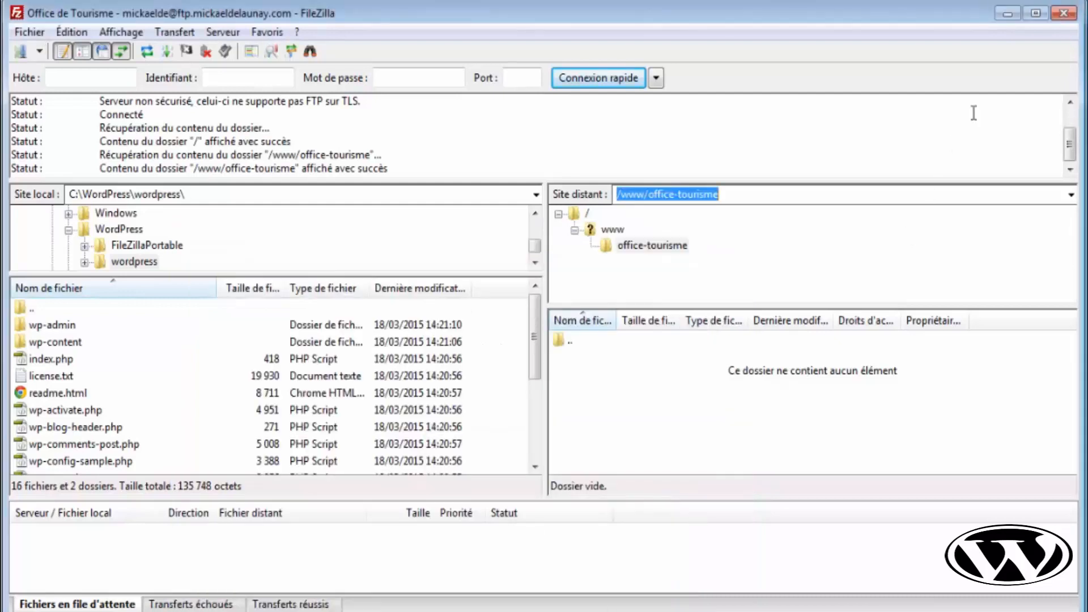
- Quit FileZilla and relaunch FileZillaPortable.exe from the FileZillaPortable folder
left_click(1060, 16)
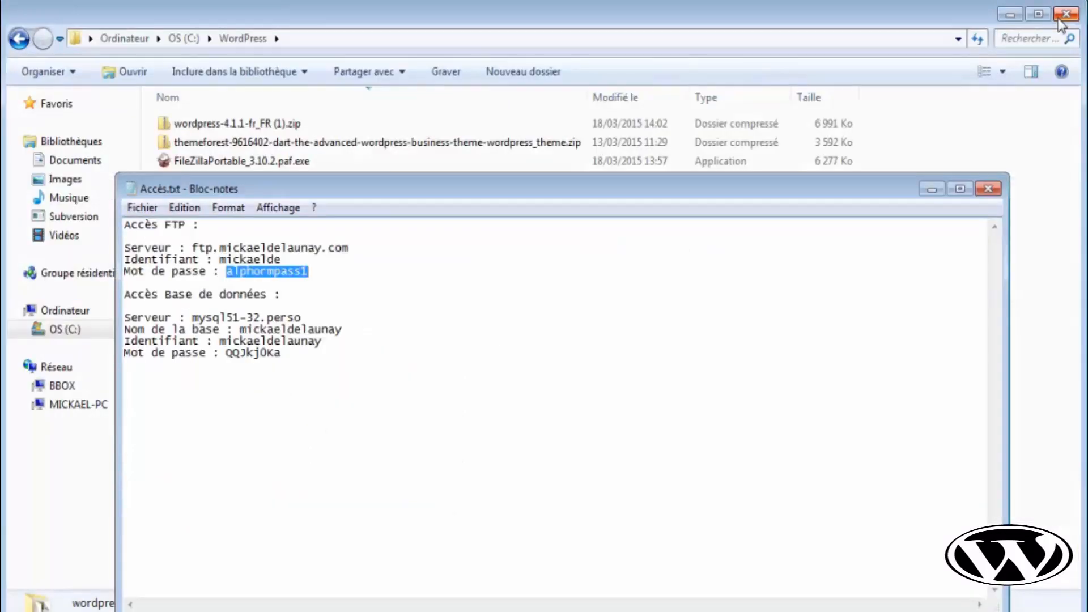
left_click(1025, 207)
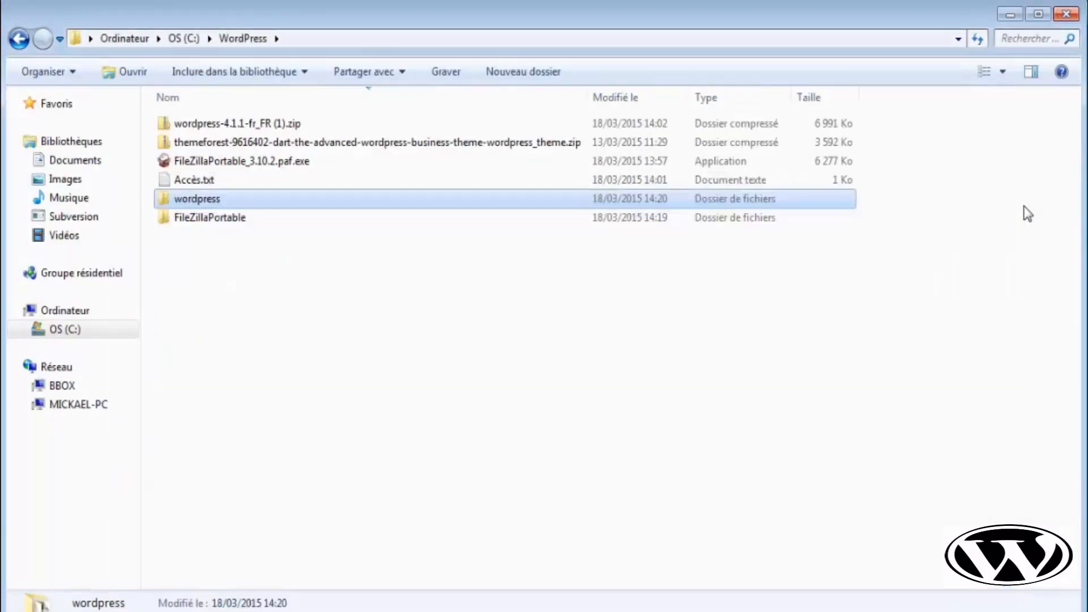
double_click(376, 218)
double_click(264, 182)
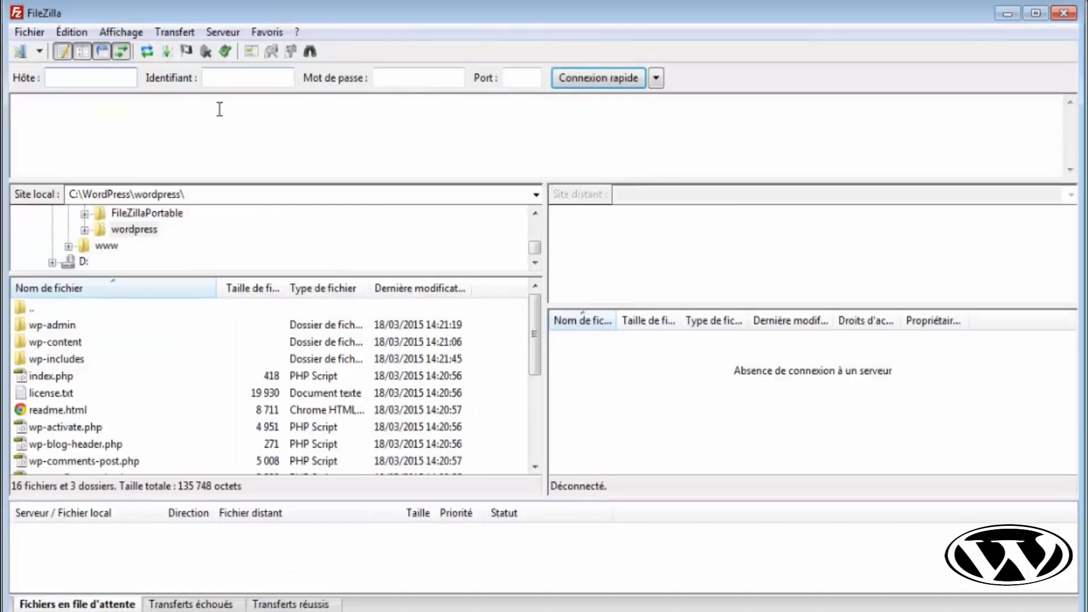
- Set the local path to C:\ and connect to Office de Tourisme, landing in C:\WordPress\wordpress\ and /www/office-tourisme
left_click(204, 195)
left_click_drag(82, 194, 302, 193)
key("BackSpace")
key("Return")
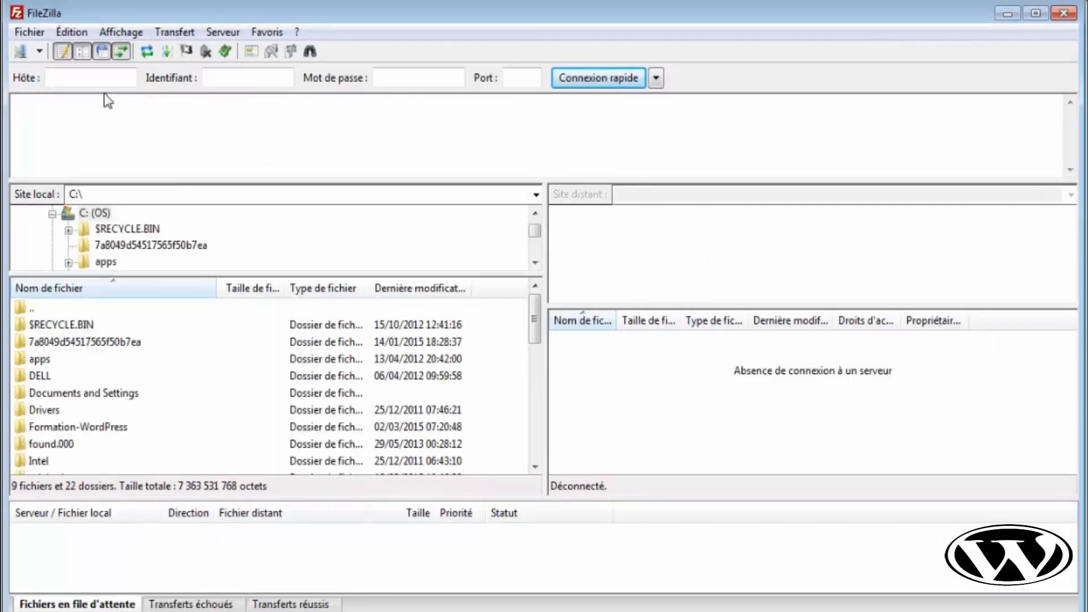
left_click(40, 53)
left_click(50, 76)
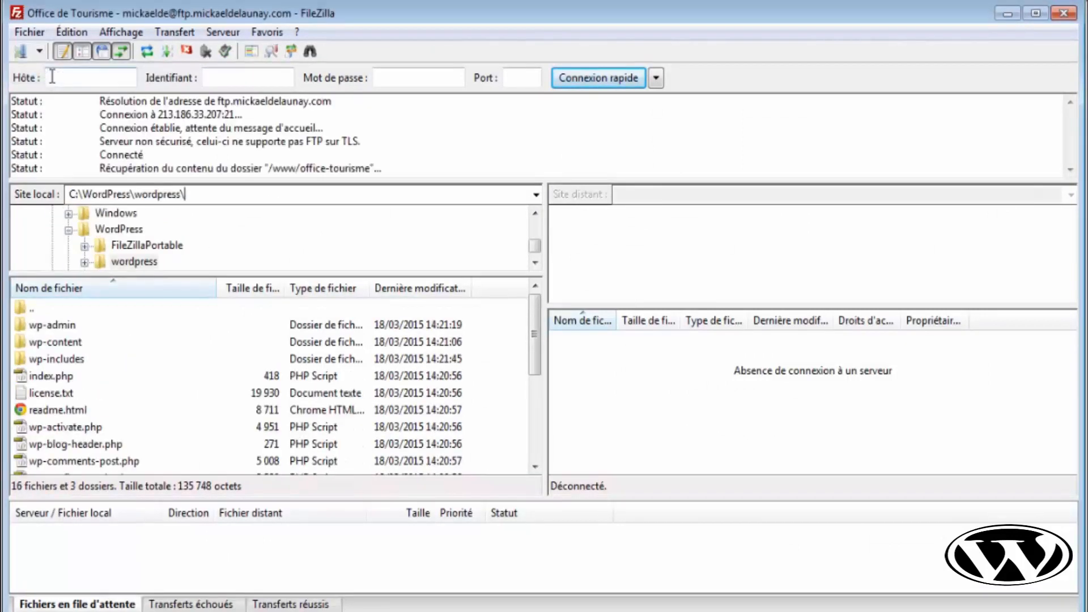
left_click_drag(221, 194, 62, 187)
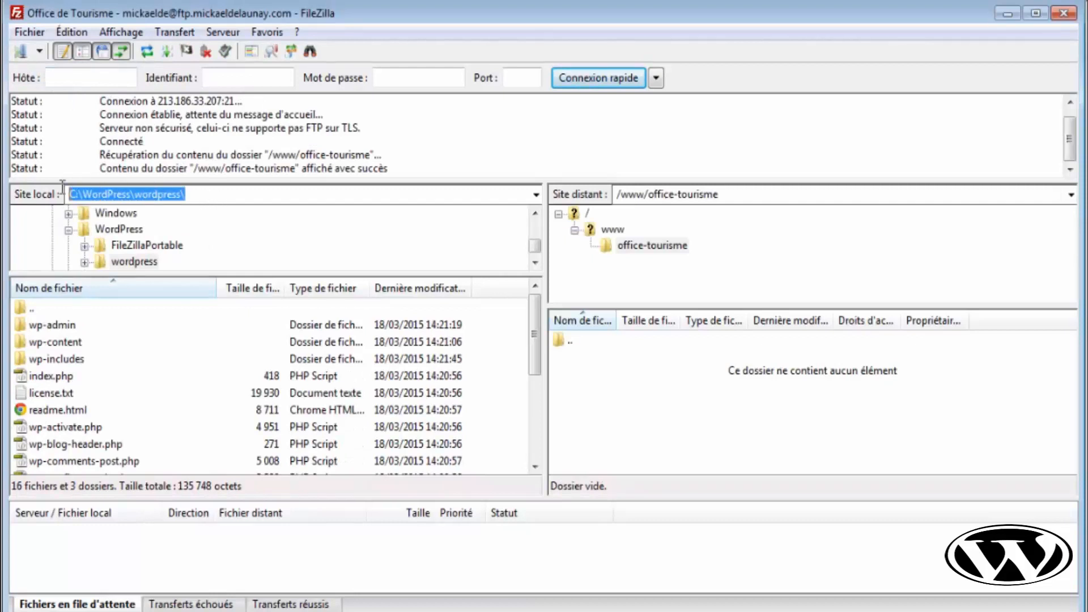
left_click_drag(737, 194, 617, 193)
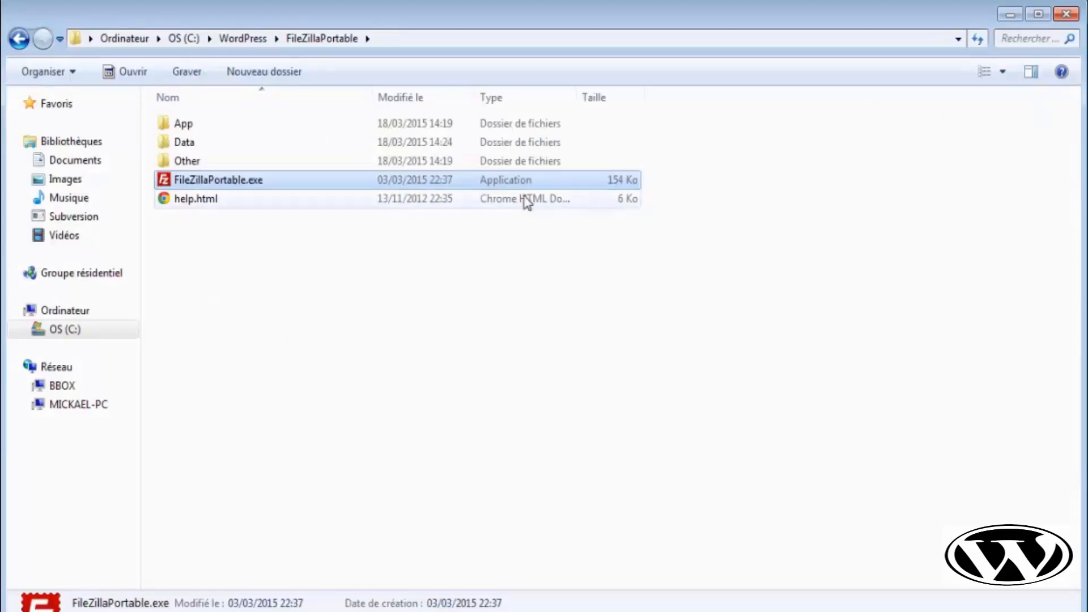
- Open C:\WordPress\wordpress and marquee-select its 19 files and folders, then deselect them
left_click(238, 39)
left_click(245, 124)
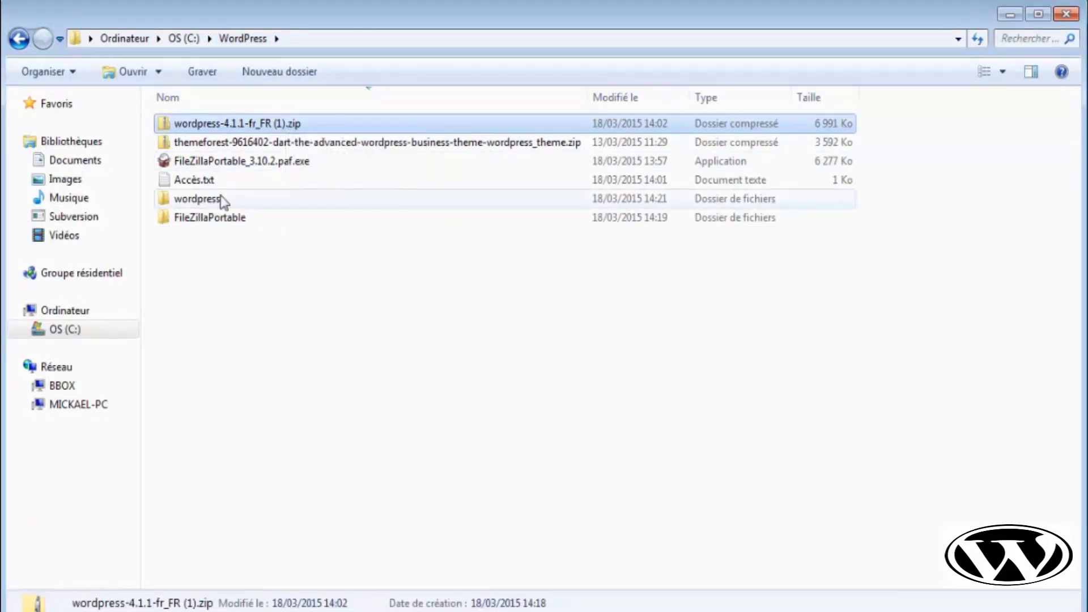
double_click(222, 201)
left_click_drag(768, 535, 361, 111)
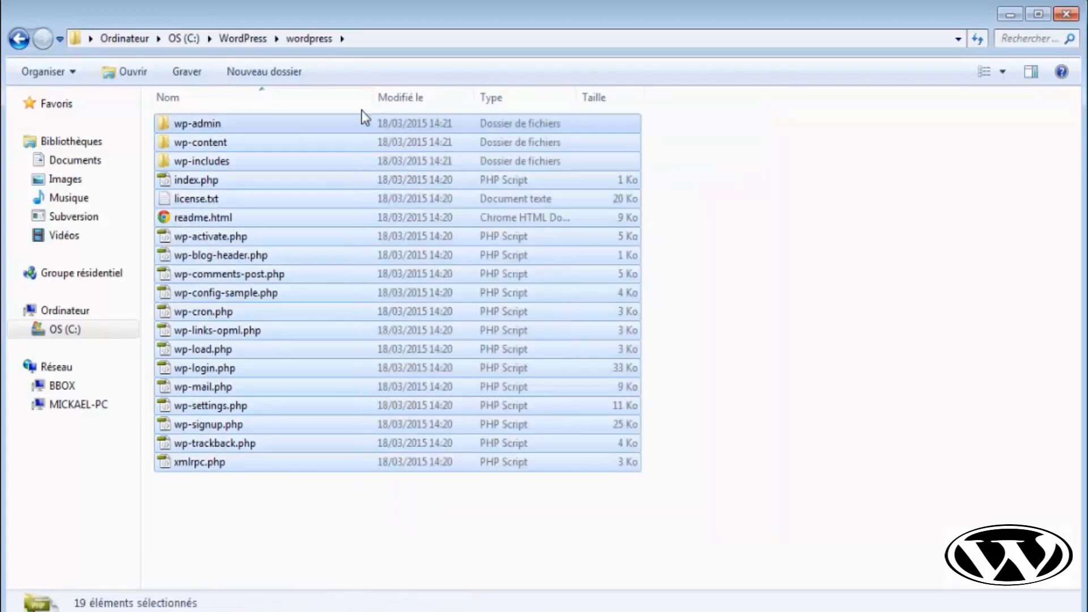
left_click(362, 110)
left_click_drag(760, 525, 423, 118)
left_click(796, 217)
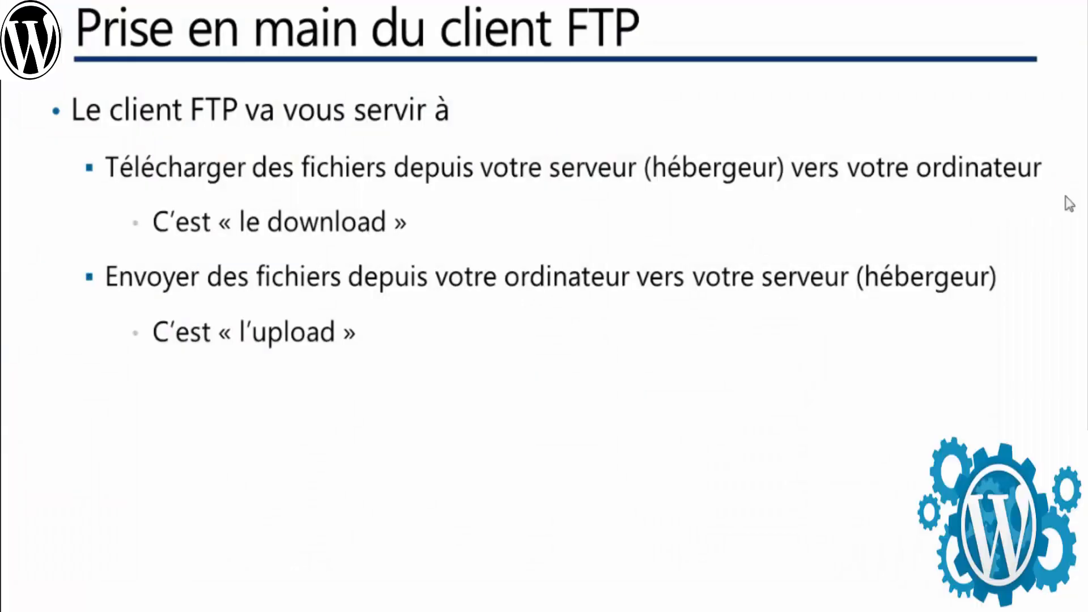
- Advance to the 'Upload de WordPress' slide and enlarge FileZilla's remote file list
left_click(717, 295)
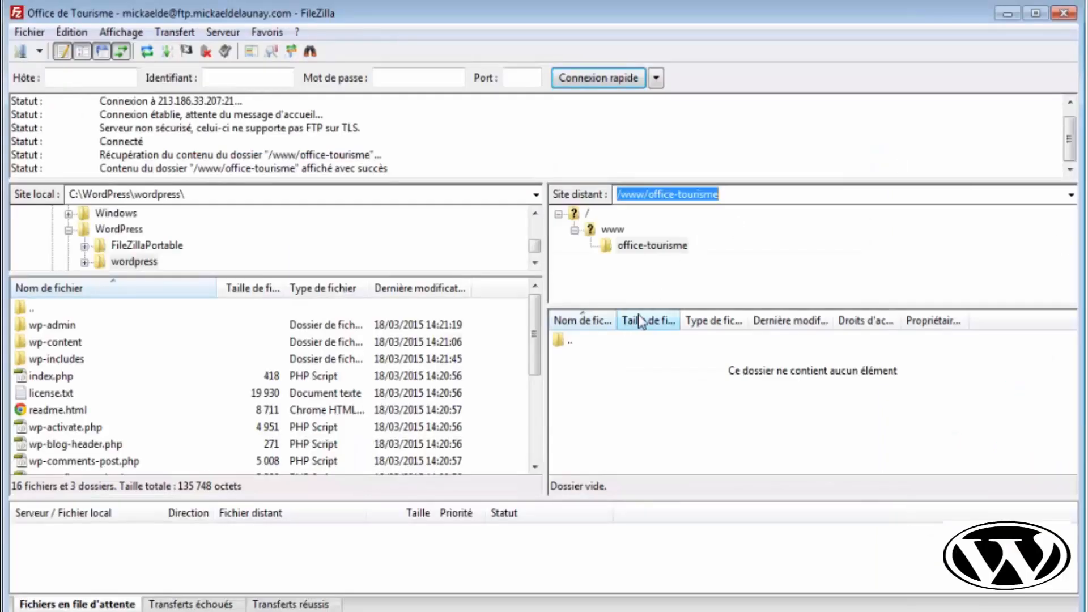
left_click_drag(647, 307, 651, 274)
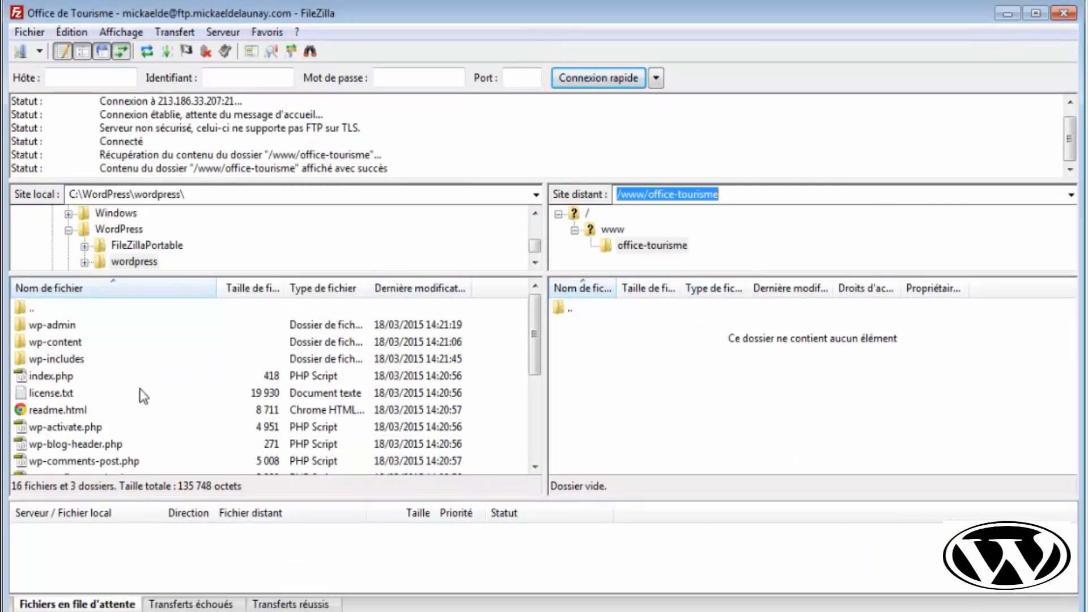
left_click_drag(535, 355, 517, 457)
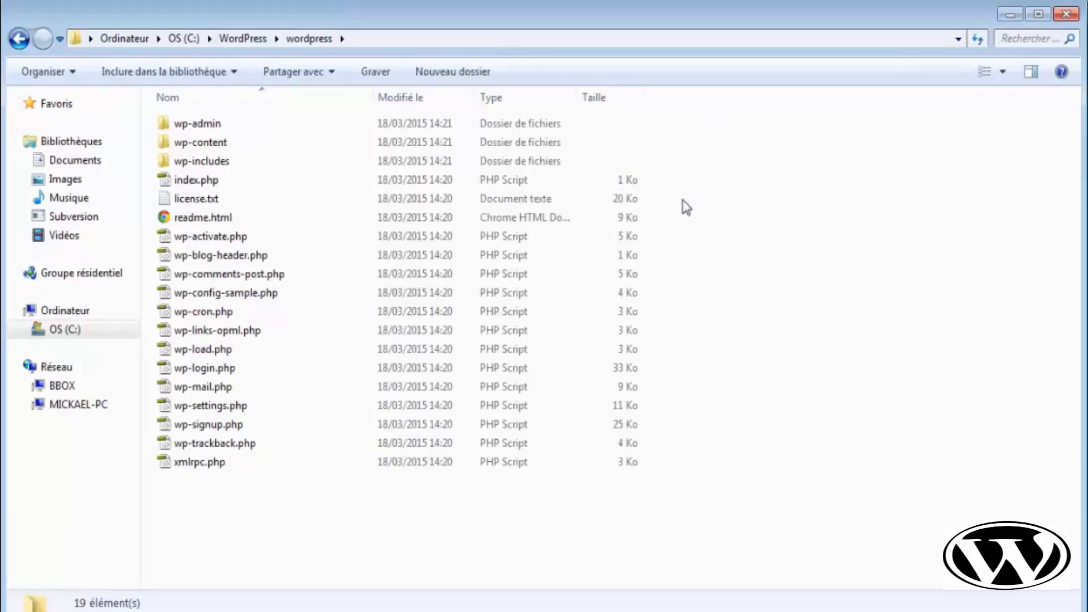
- Create test.txt in the wordpress folder containing 'Bonjour, Voici un fichier de test' and close it
right_click(712, 298)
mouse_move(744, 513)
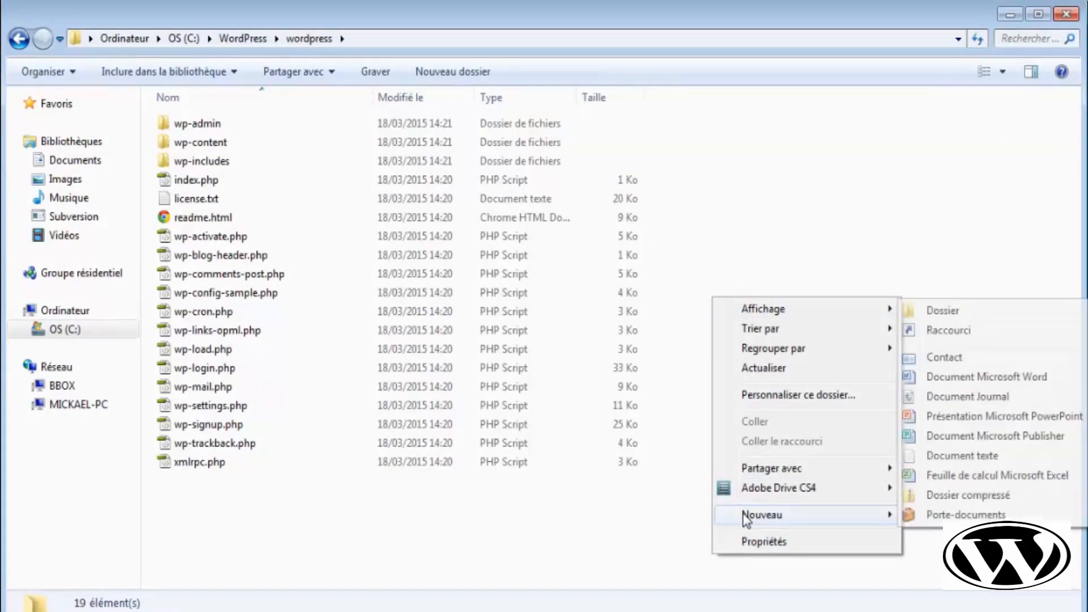
left_click(951, 452)
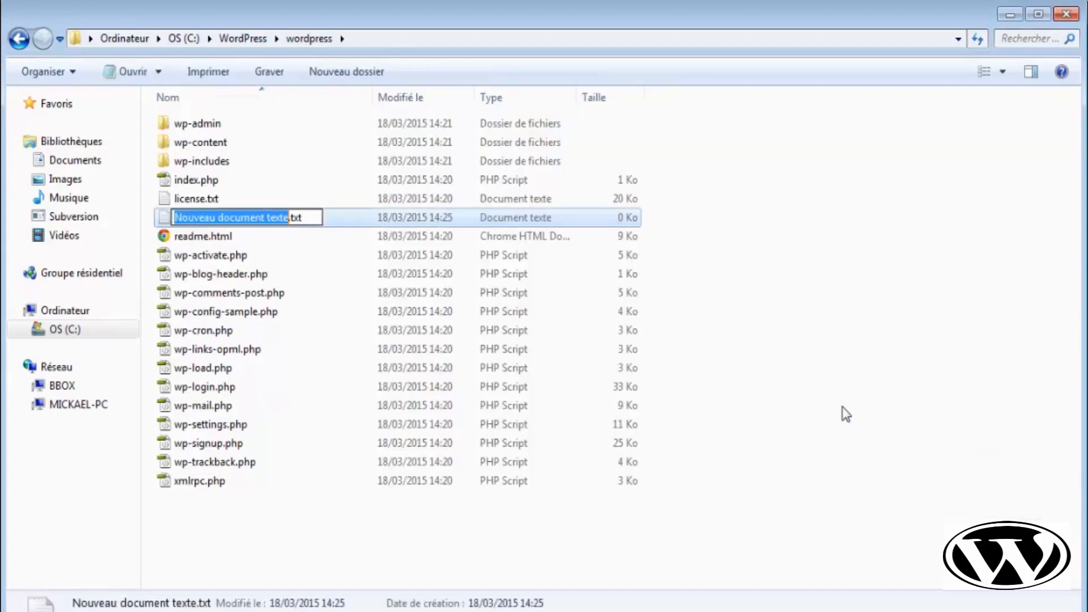
type("Mo")
key("BackSpace")
key("BackSpace")
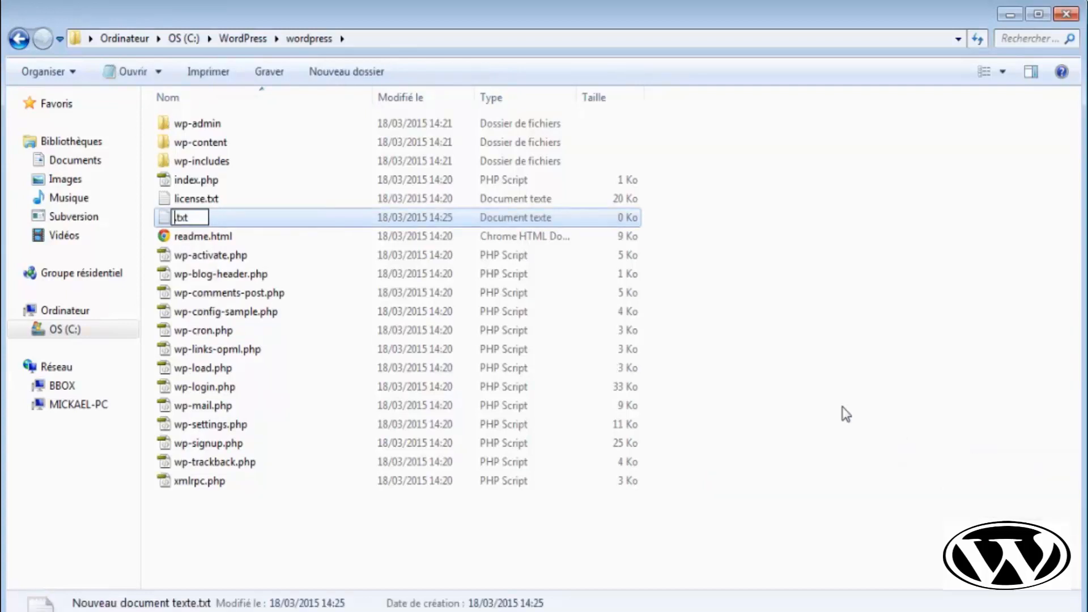
type("test")
key("Return")
key("Return")
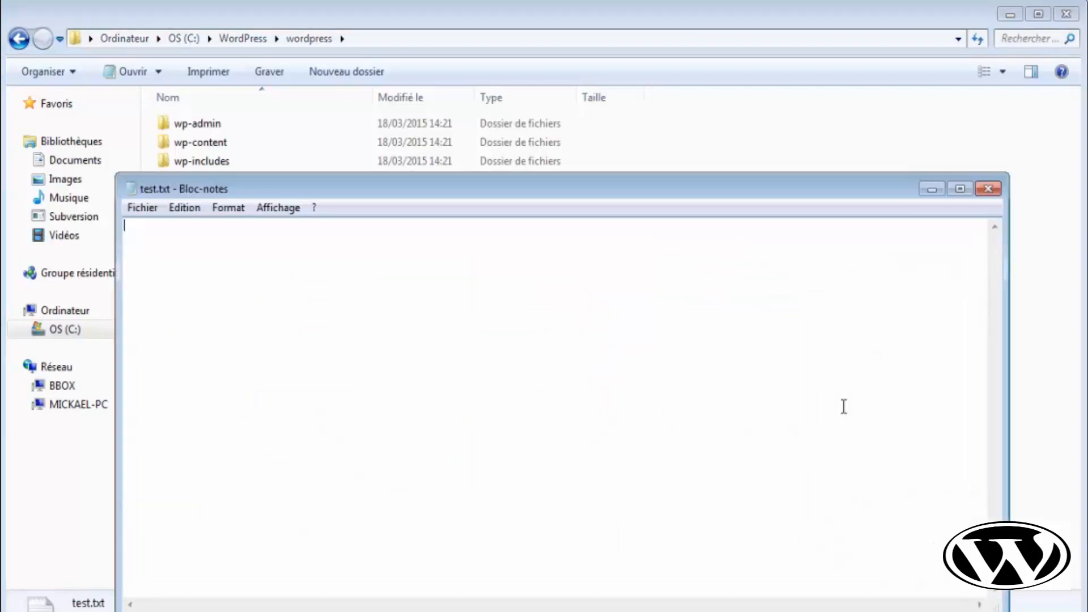
type("B")
type("onjour, ")
type("Voici u")
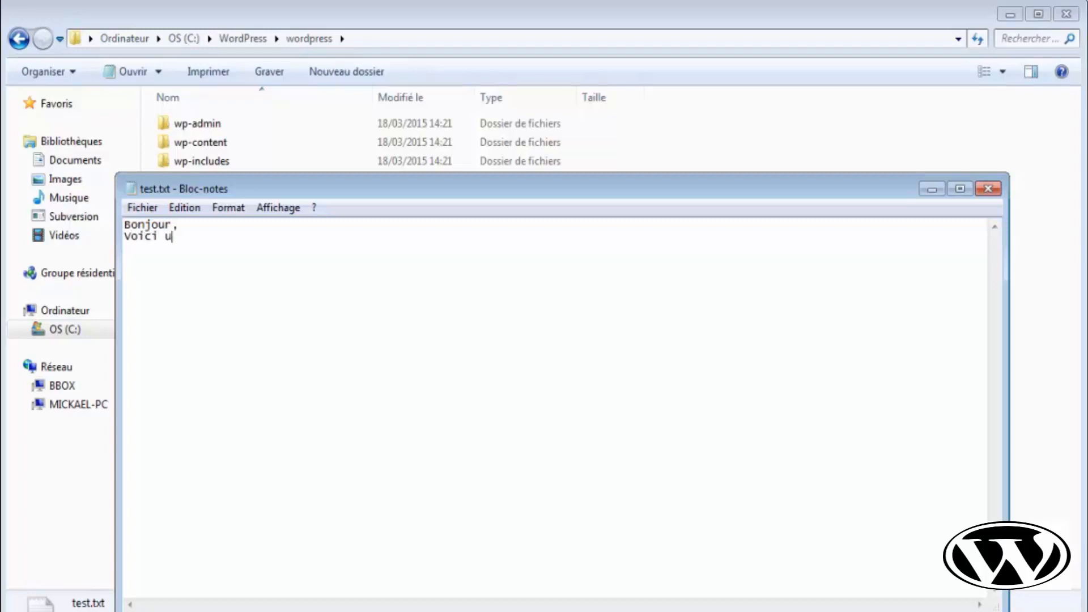
type("n fichier de test ")
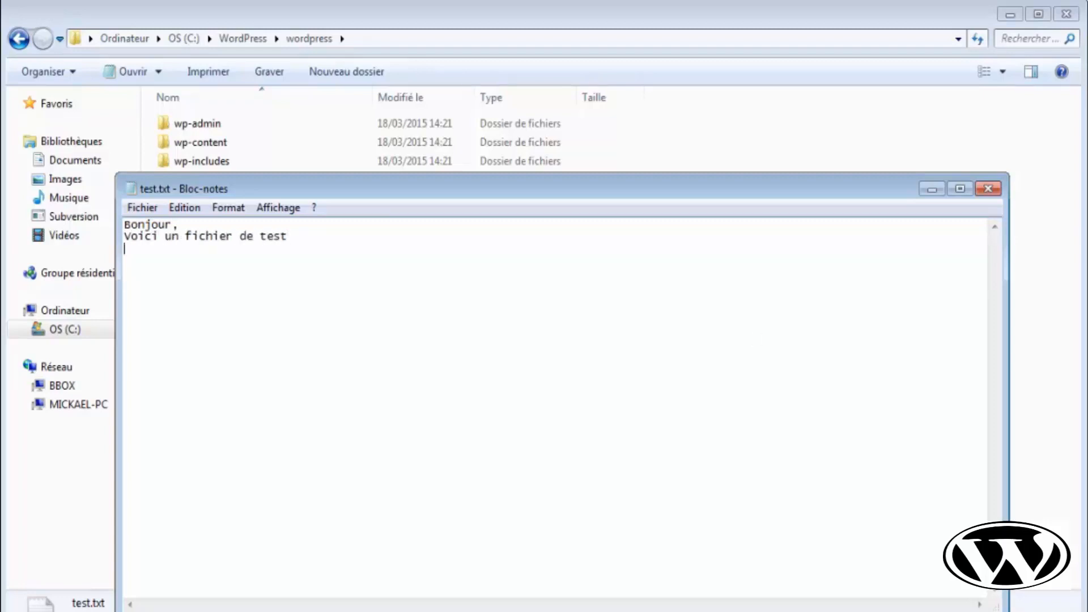
type("Mickaël.")
left_click(989, 189)
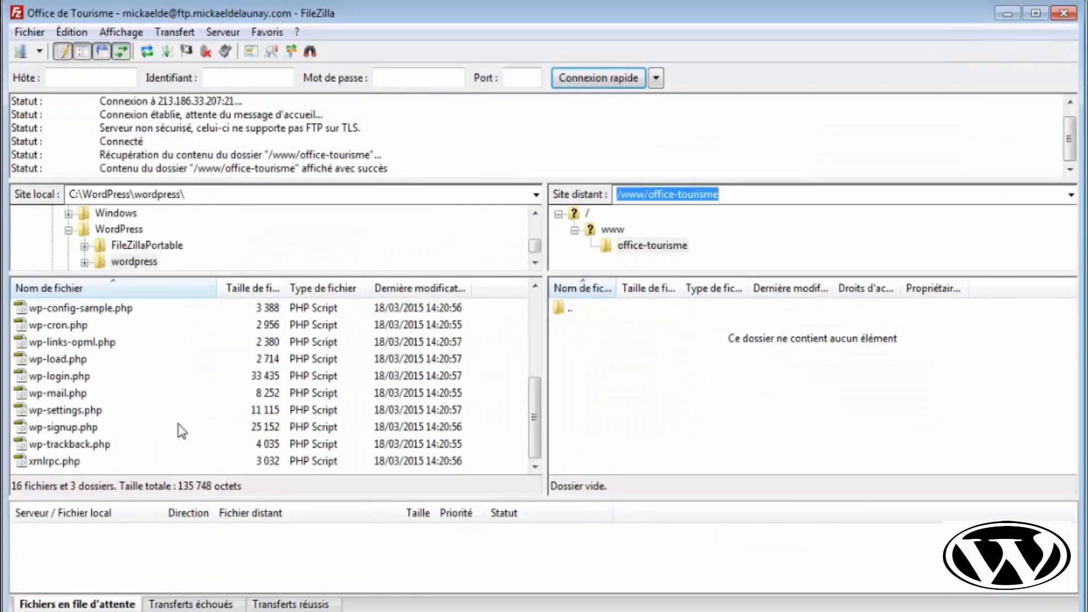
left_click(284, 391)
scroll(280, 433, "up", 4)
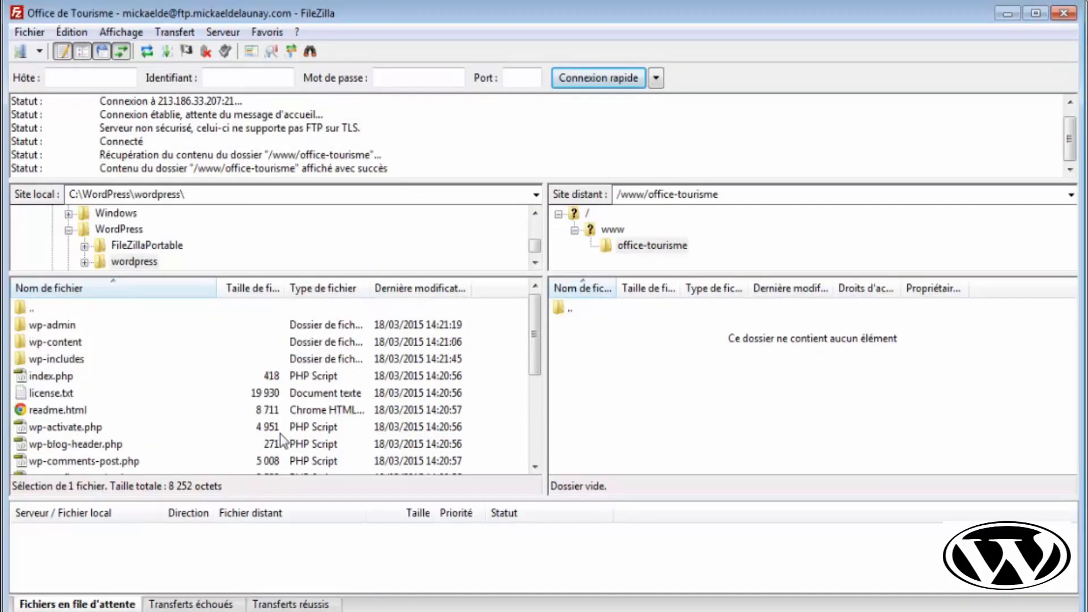
- Drag test.txt from the local wordpress folder onto the remote /www/office-tourisme list
left_click(231, 396)
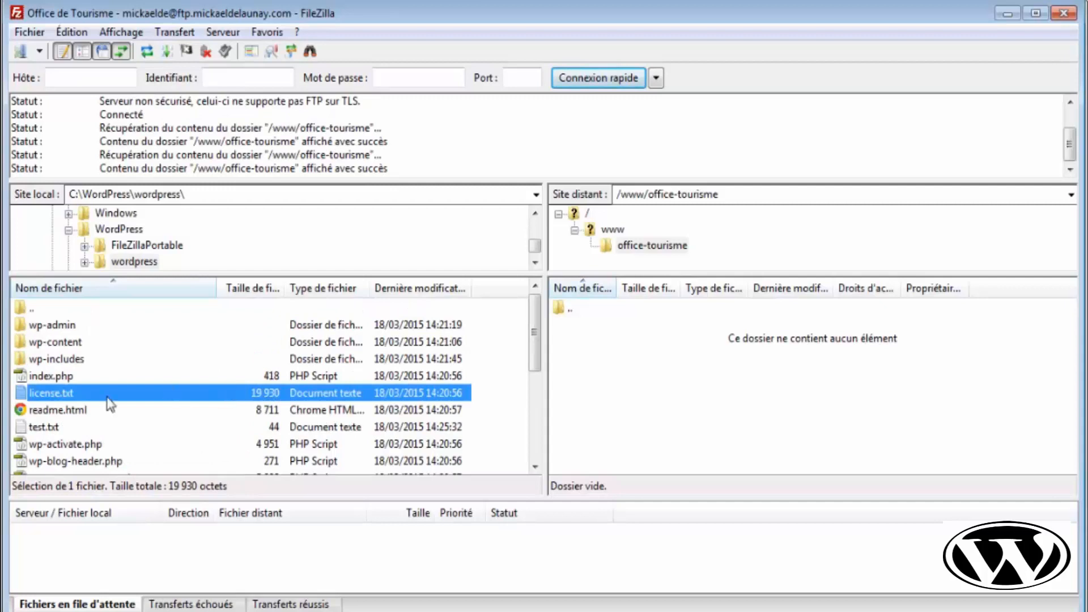
left_click(33, 432)
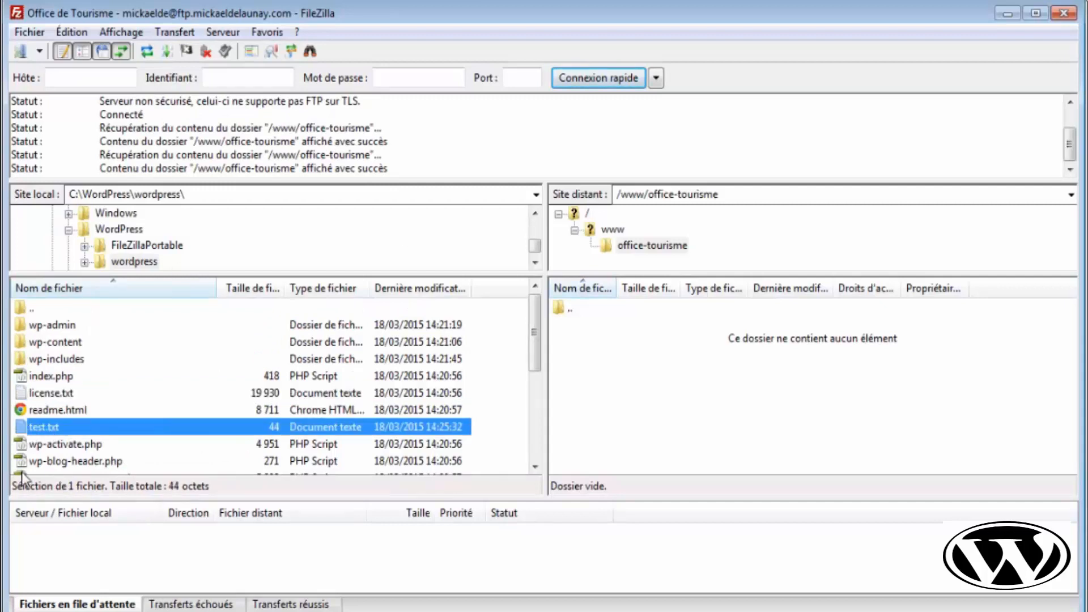
left_click_drag(50, 427, 597, 380)
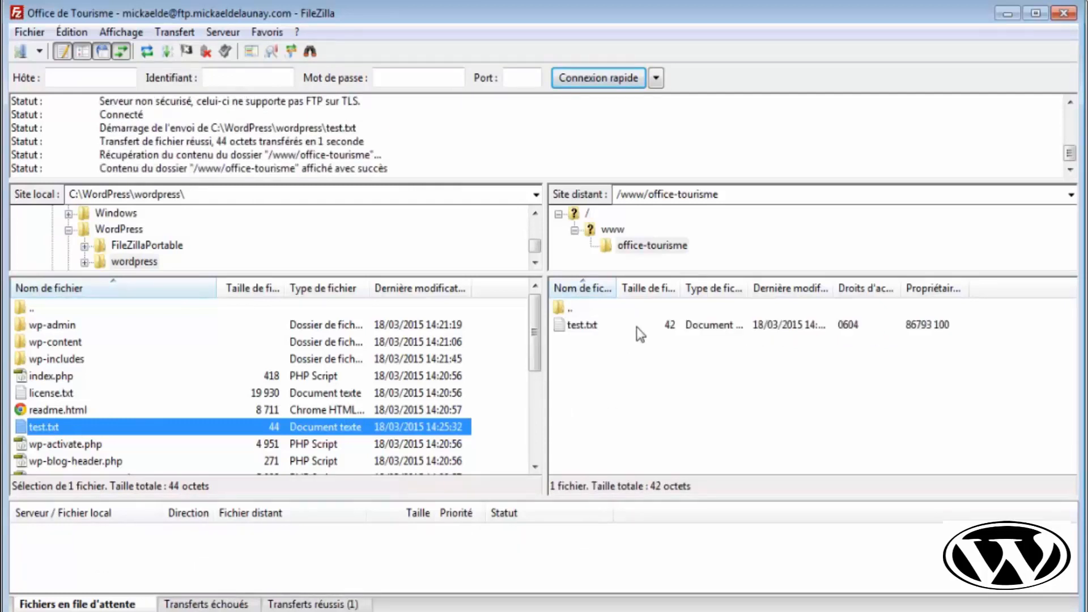
left_click(694, 389)
left_click(658, 326)
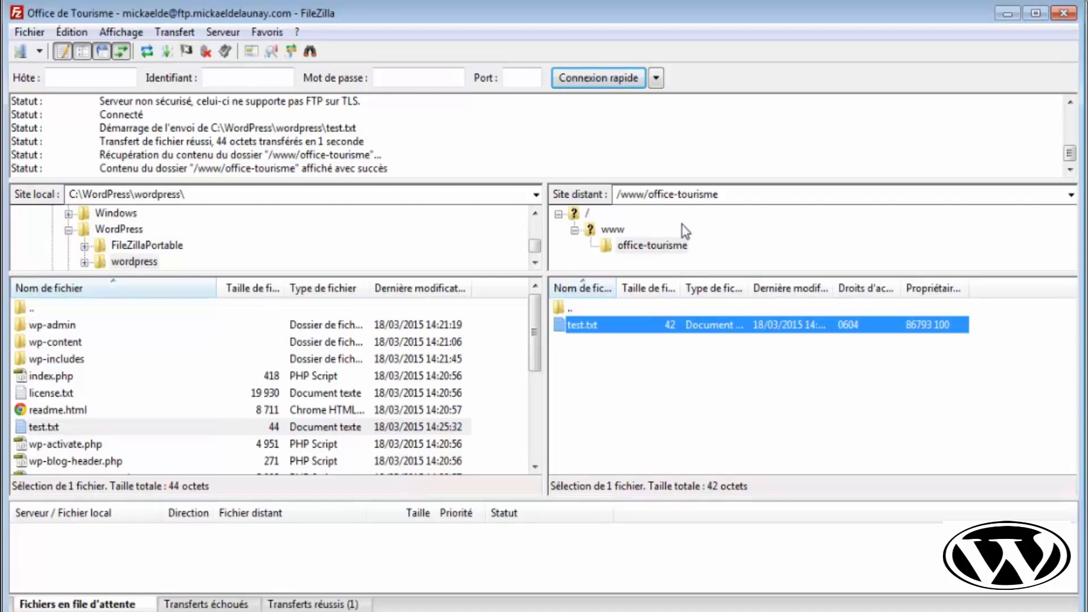
left_click(646, 195)
left_click(656, 195)
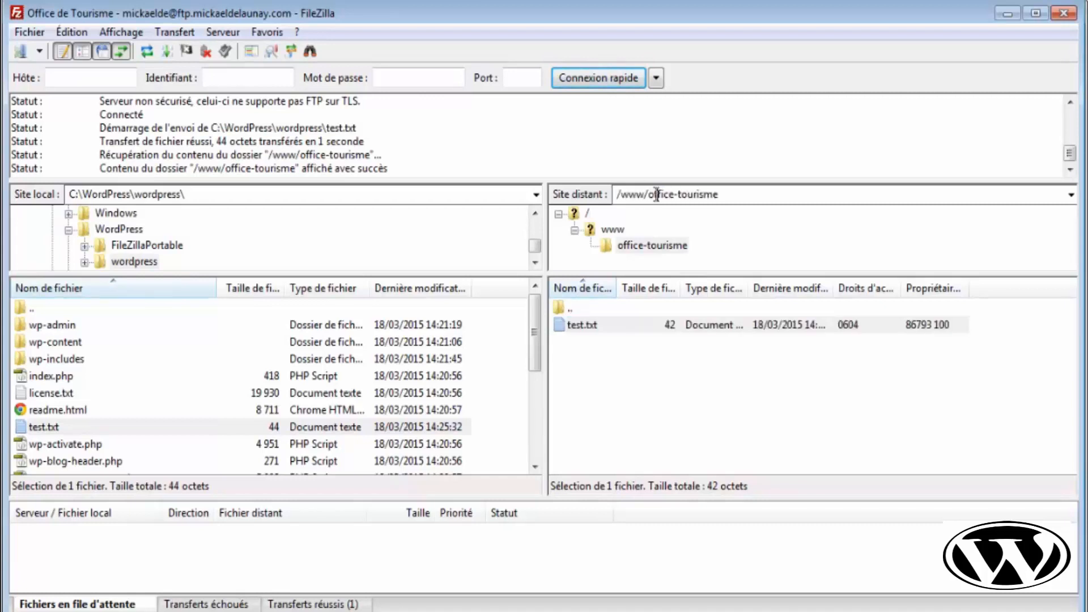
left_click_drag(647, 194, 740, 208)
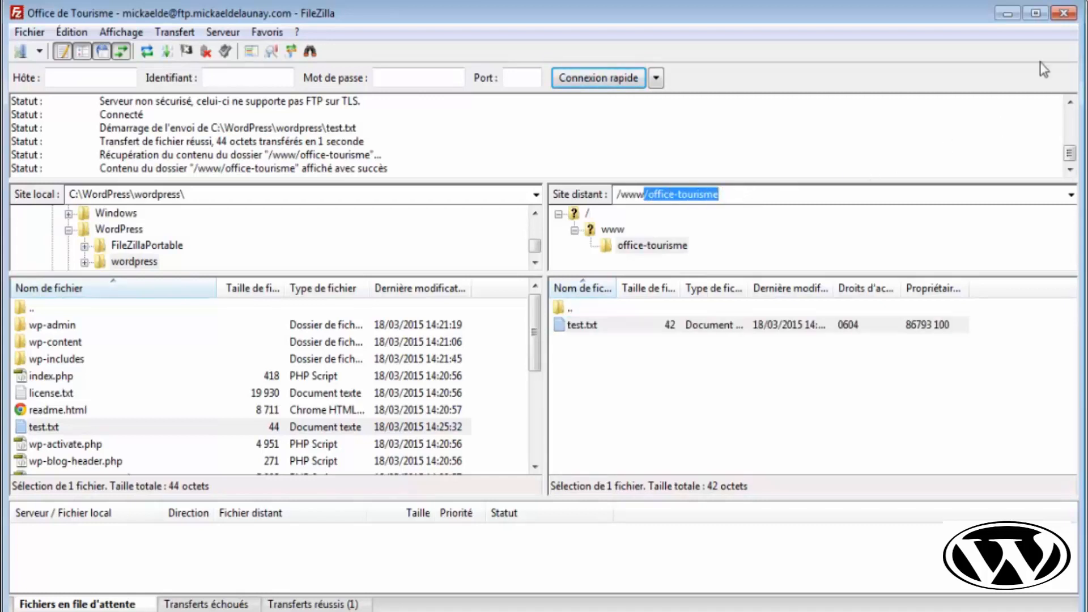
- In Chrome, load the site's /office-tourisme/ folder listing
key("alt+Tab")
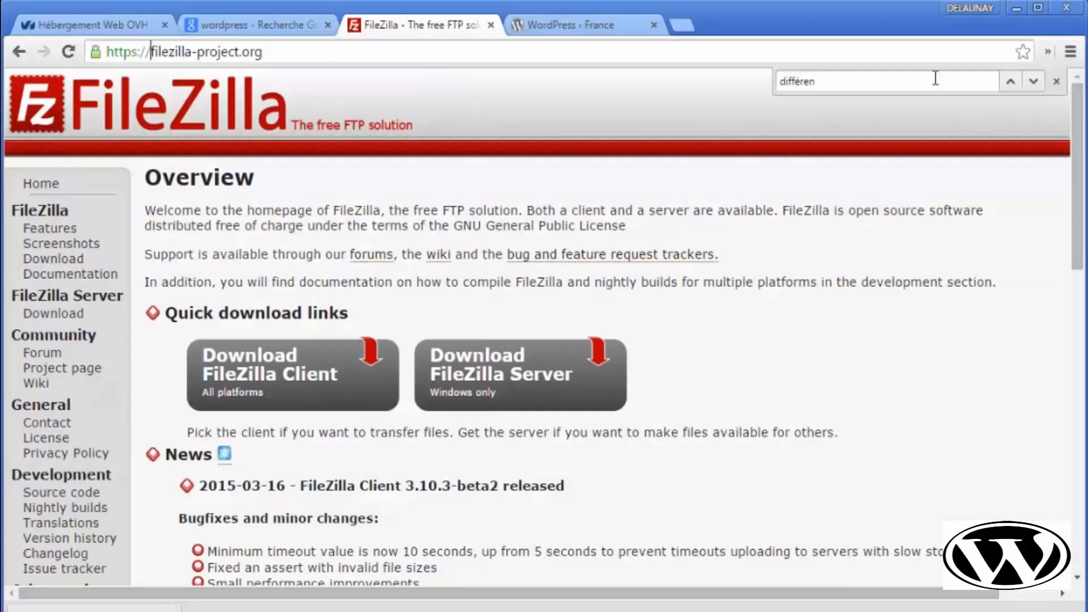
left_click(411, 58)
key("ctrl+a")
type("mickaeldelaunay.com")
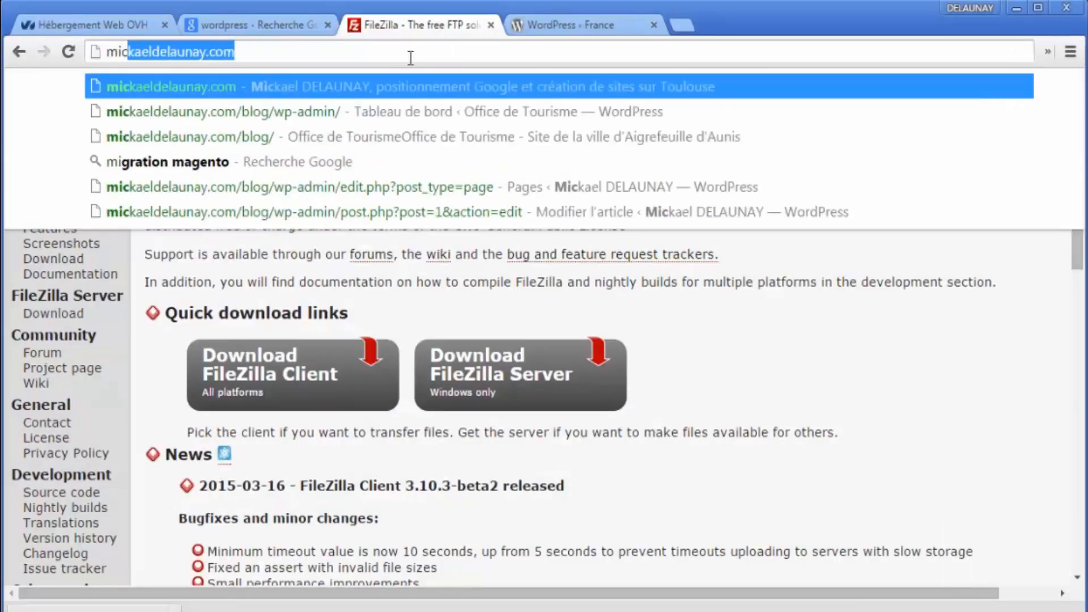
type("//office-tourisme")
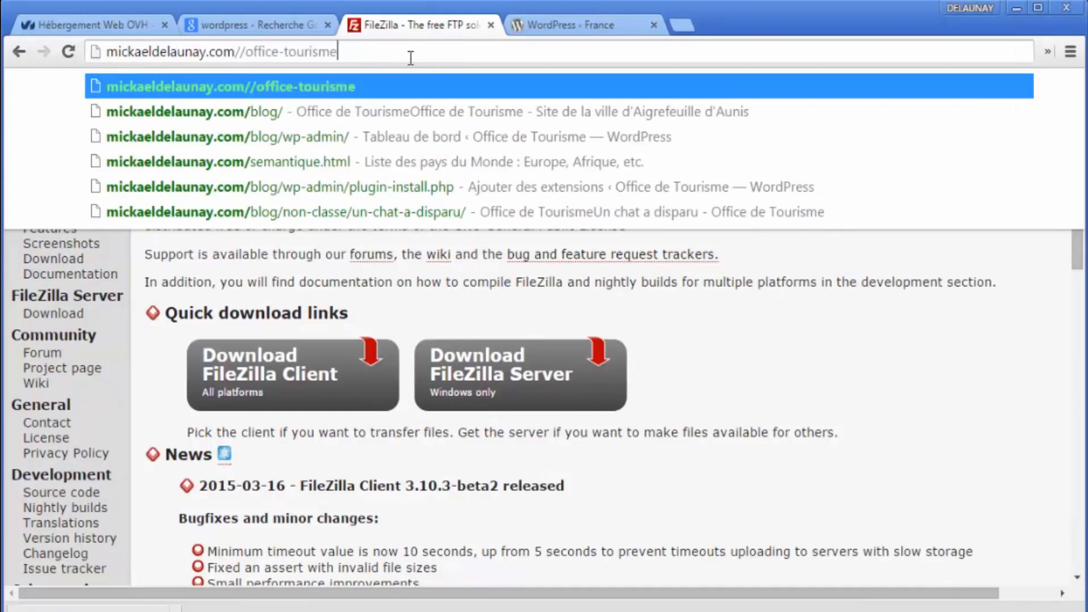
key("BackSpace")
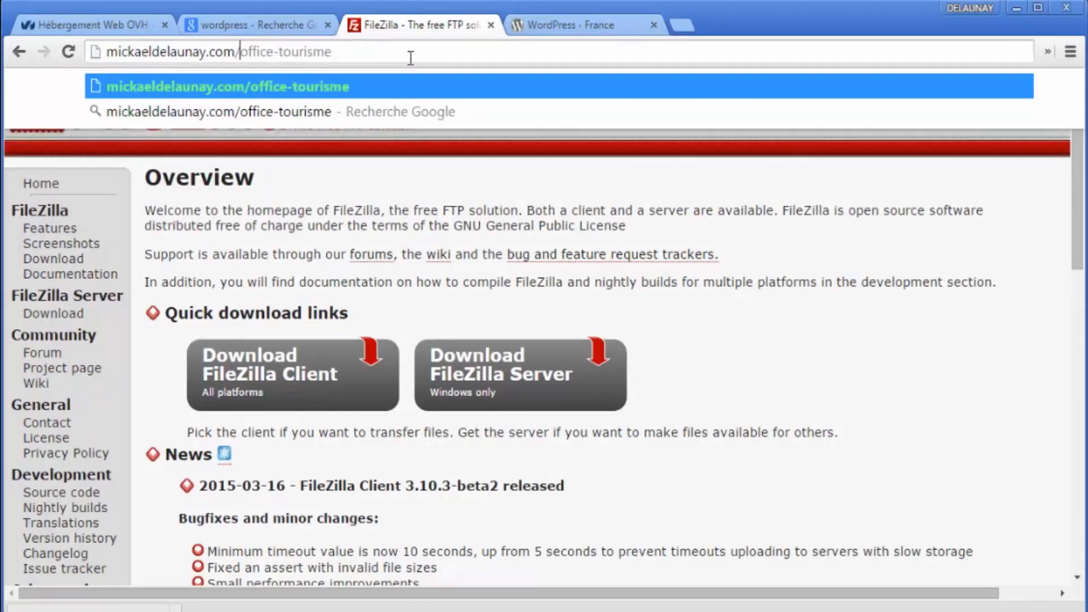
type("/")
key("Return")
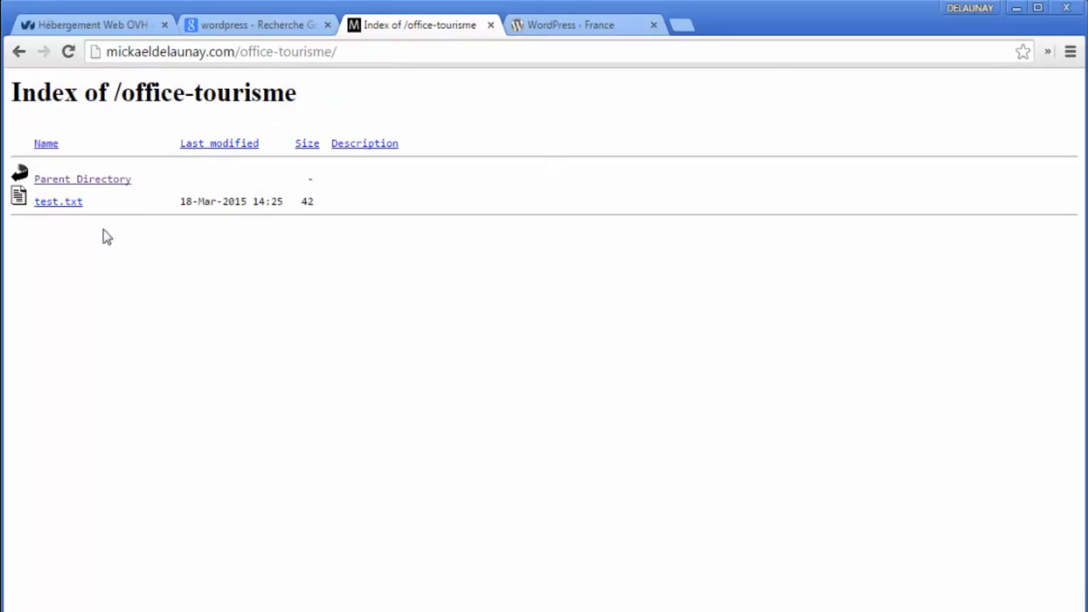
- Open test.txt to check its test message, then return to the /office-tourisme/ listing
left_click(77, 204)
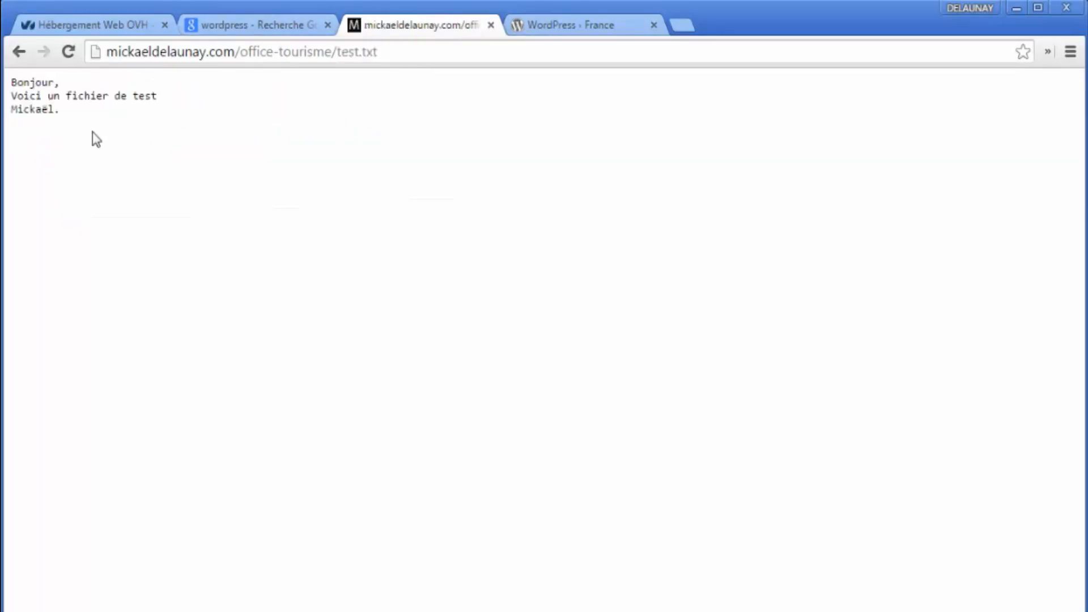
key("ctrl+a")
left_click(101, 147)
key("F5")
left_click(319, 53)
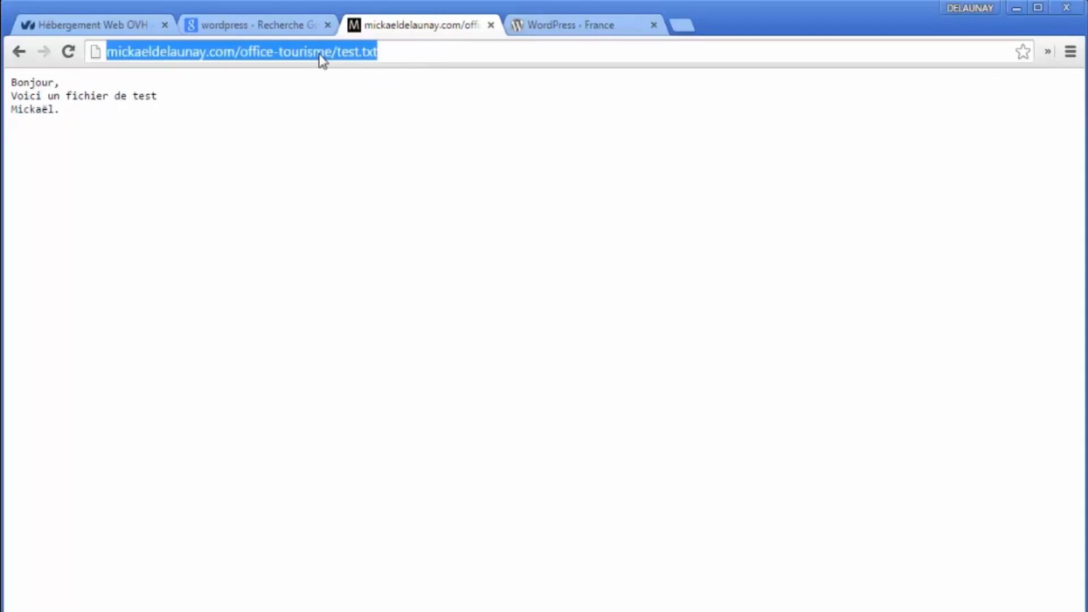
left_click(333, 52)
key("shift+End")
key("BackSpace")
key("Return")
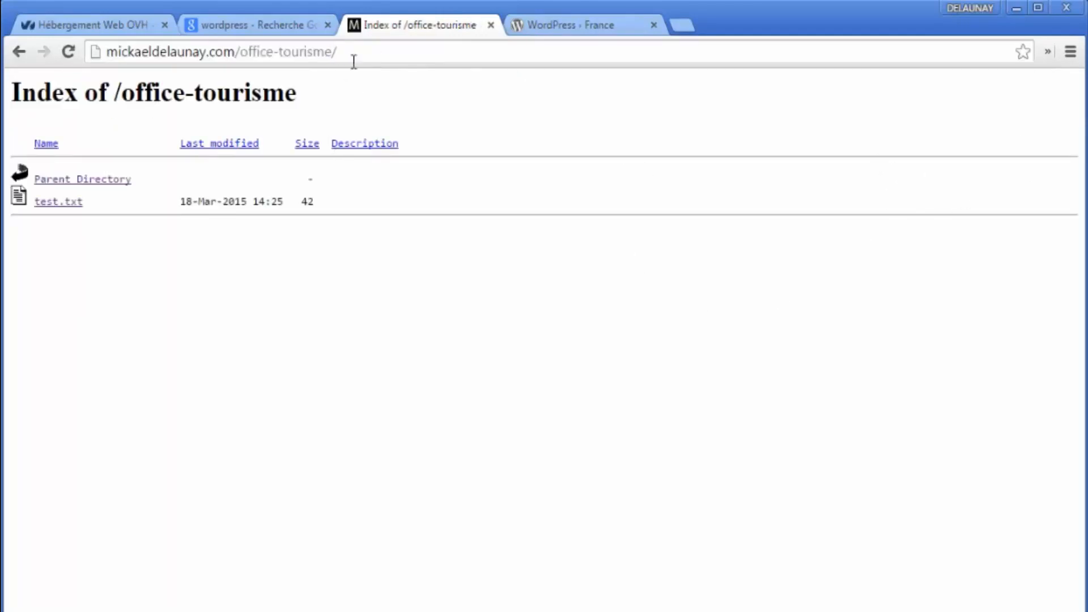
key("alt+Tab")
left_click(640, 369)
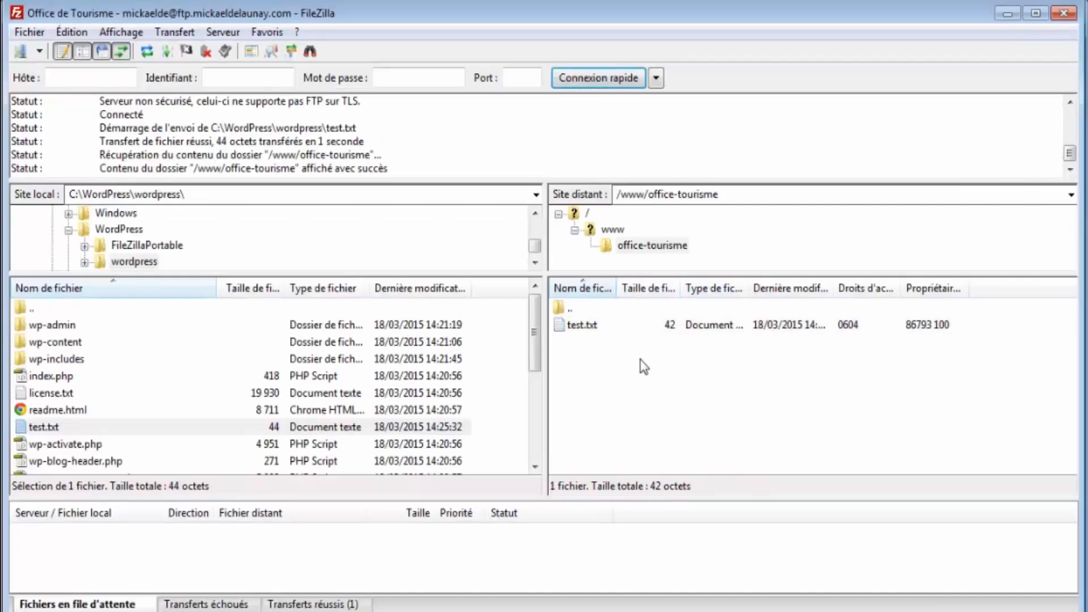
- Delete test.txt from /www/office-tourisme and from the local wordpress folder
left_click(595, 324)
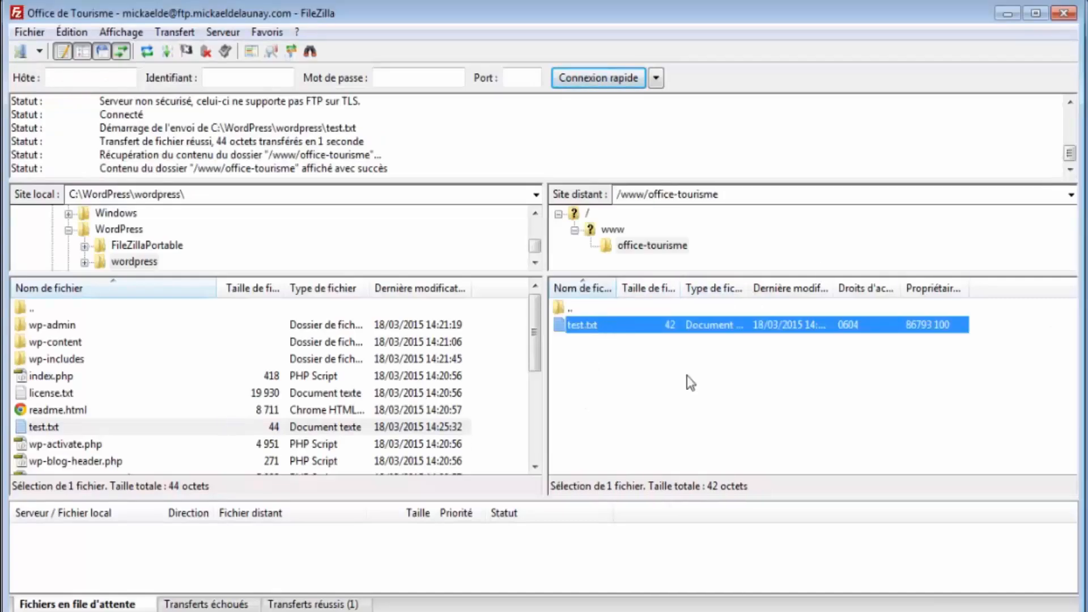
key("Delete")
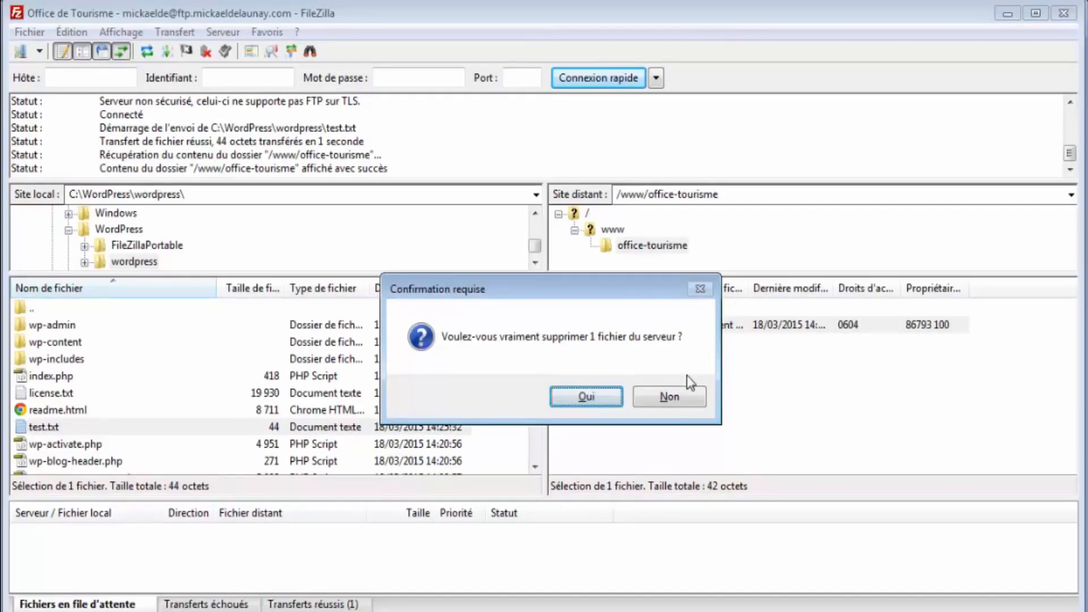
key("Return")
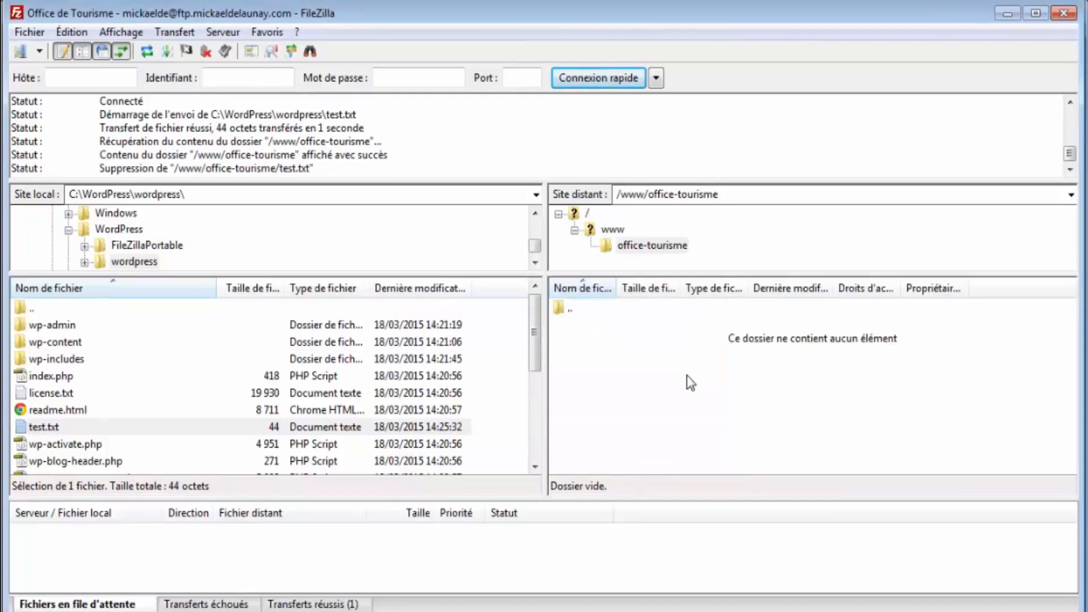
left_click_drag(515, 424, 433, 420)
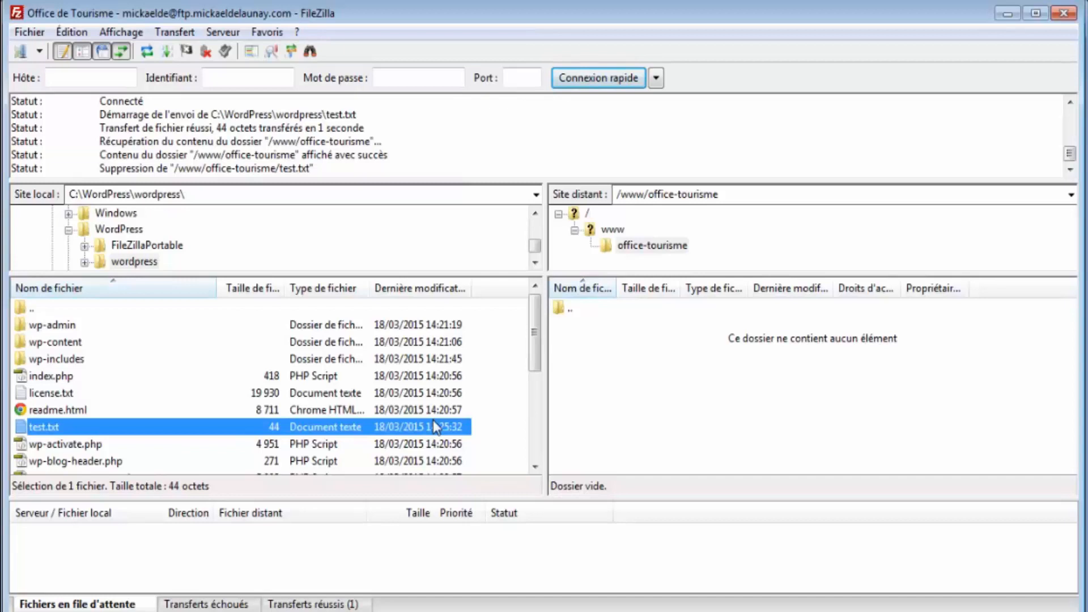
key("Delete")
key("Return")
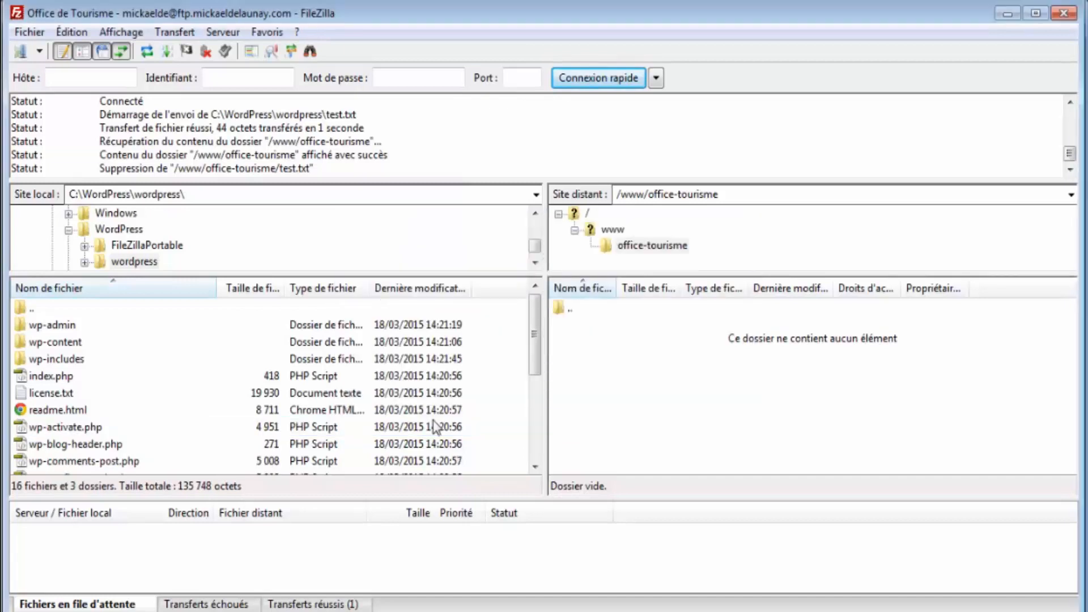
- Upload readme.html to the server with the Envoyer command
left_click(120, 414)
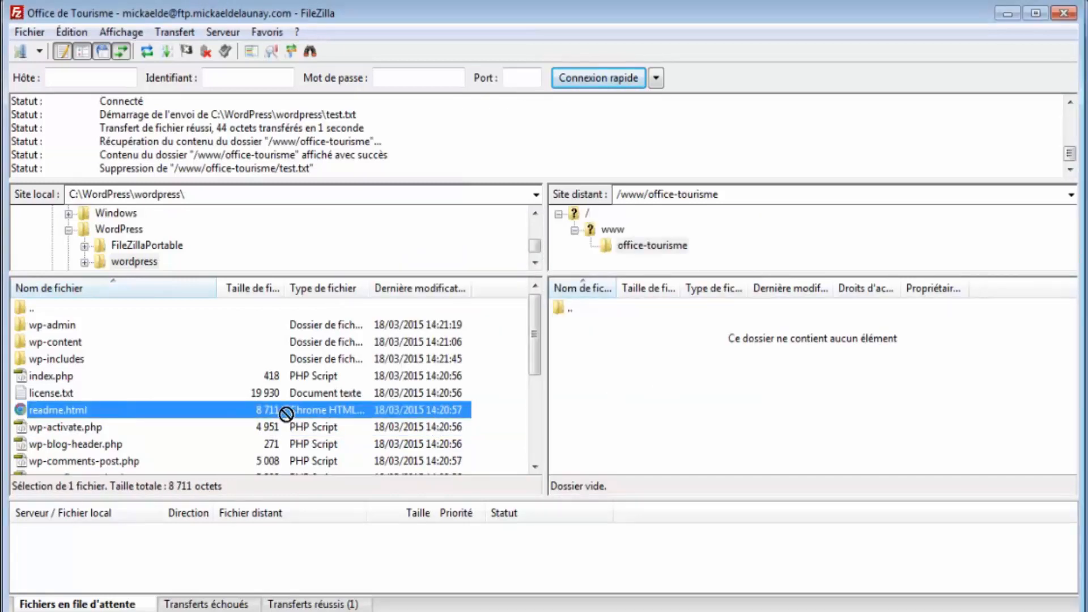
right_click(202, 411)
left_click(215, 426)
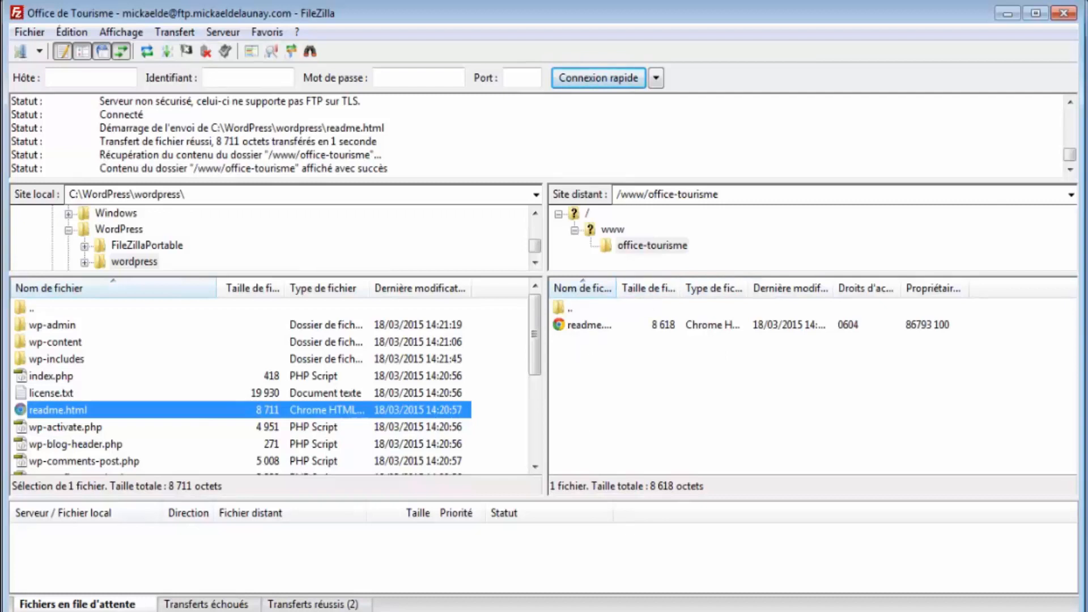
left_click(1008, 13)
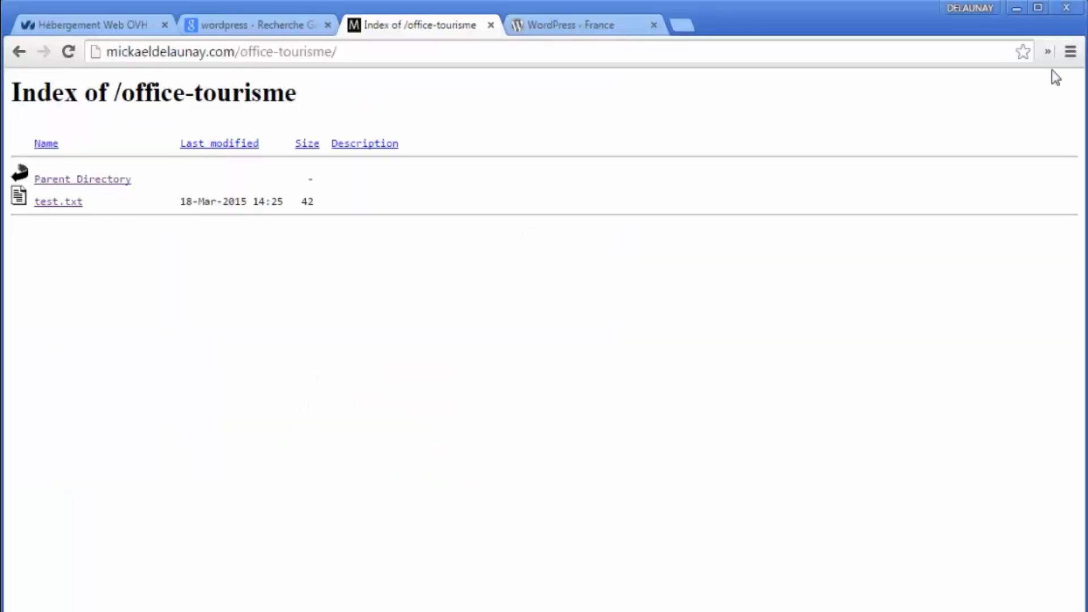
- Reload the /office-tourisme listing, open readme.html as the 'WordPress › À lire' page, then go back
left_click(68, 53)
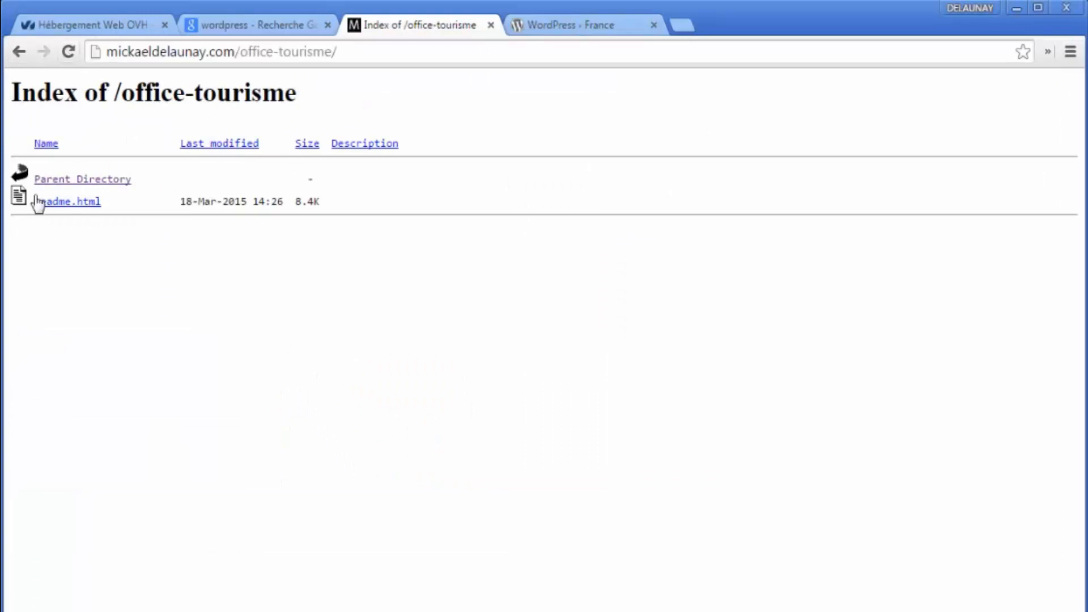
left_click(67, 204)
scroll(570, 226, "down", 10)
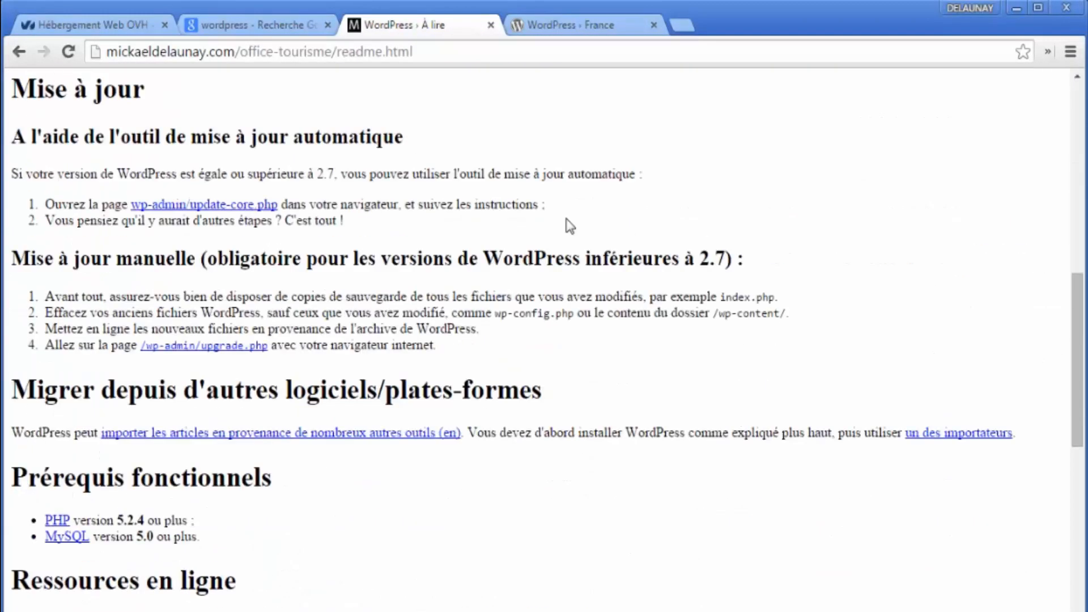
scroll(570, 225, "down", 8)
scroll(585, 369, "up", 16)
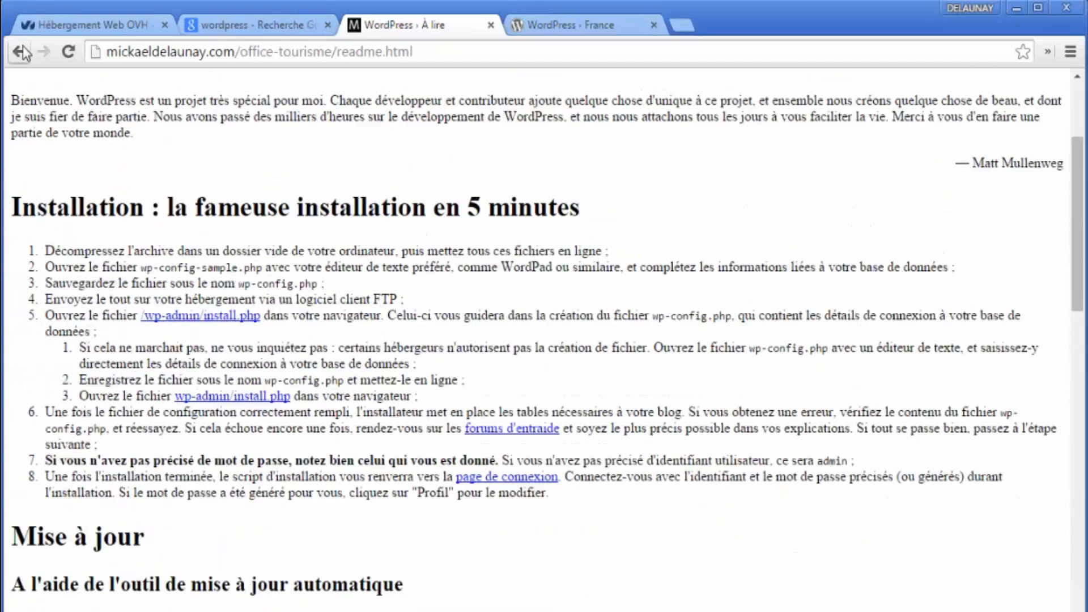
left_click(21, 52)
key("alt+Tab")
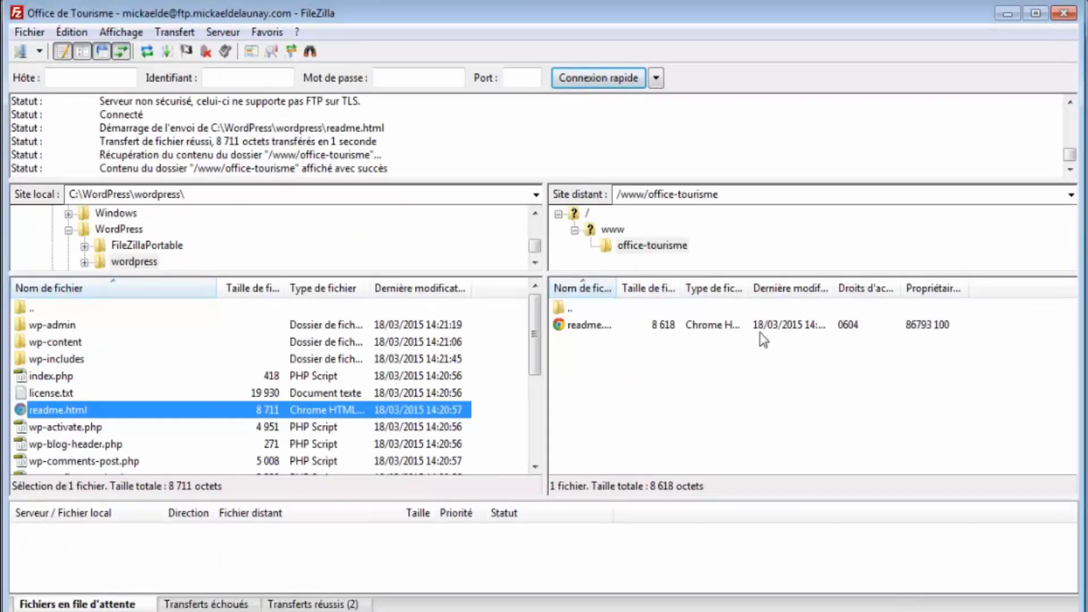
- Delete readme.html from /www/office-tourisme on the server
left_click_drag(735, 365, 694, 328)
key("Delete")
key("Return")
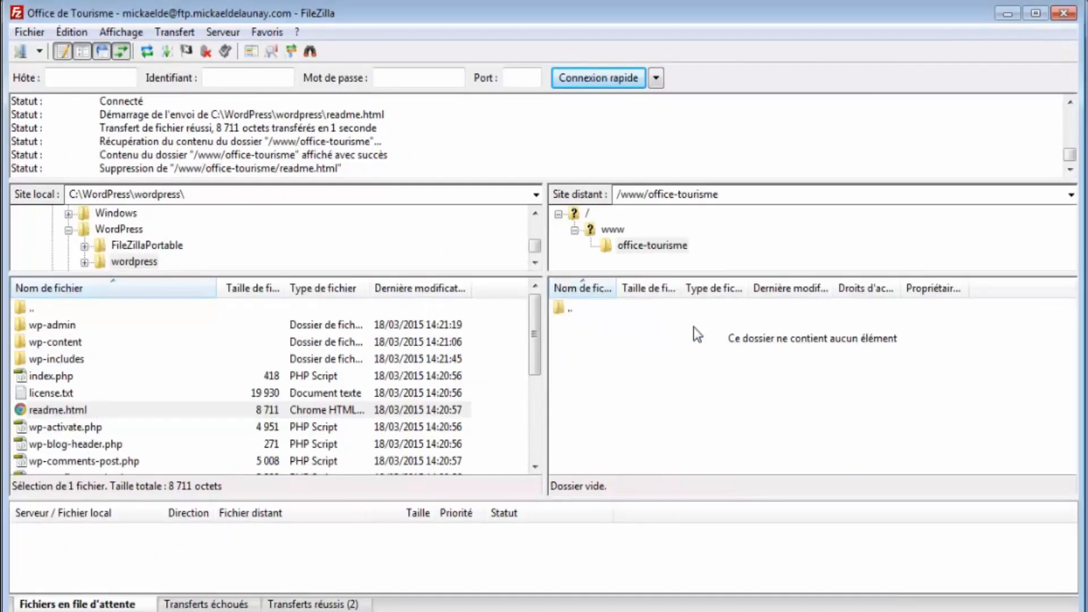
- Select all local WordPress files and folders and upload them with Envoyer to office-tourisme
left_click_drag(508, 307, 213, 524)
scroll(128, 391, "up", 4)
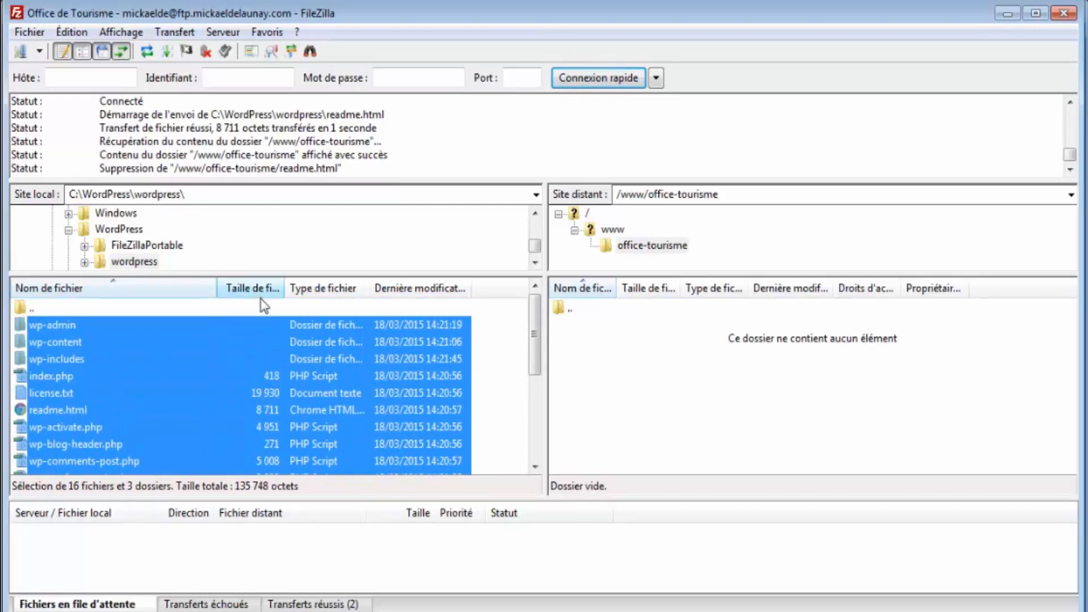
right_click(295, 372)
left_click(329, 381)
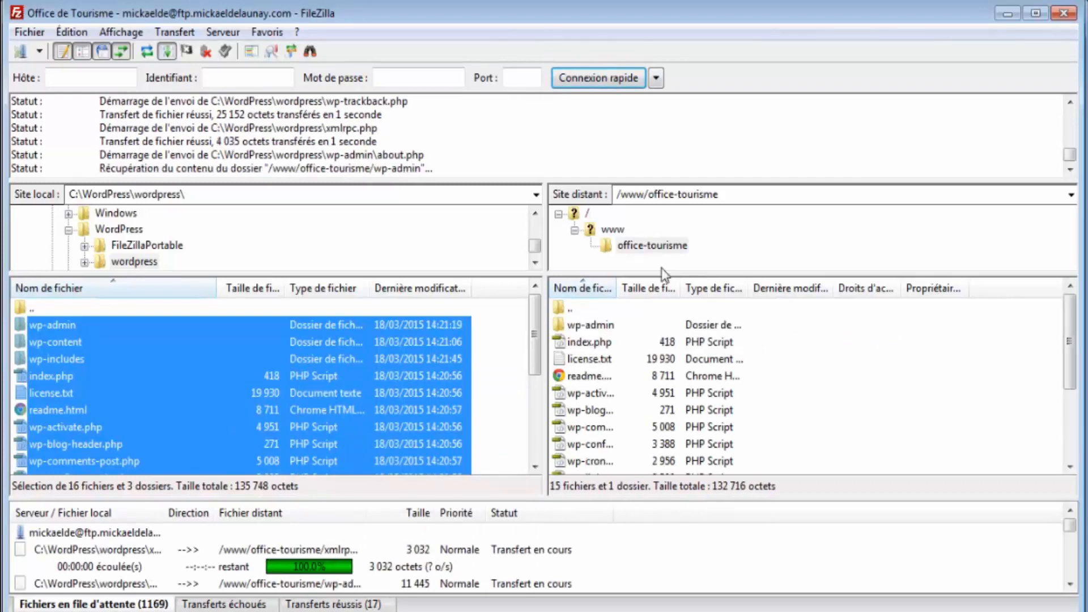
left_click(593, 343)
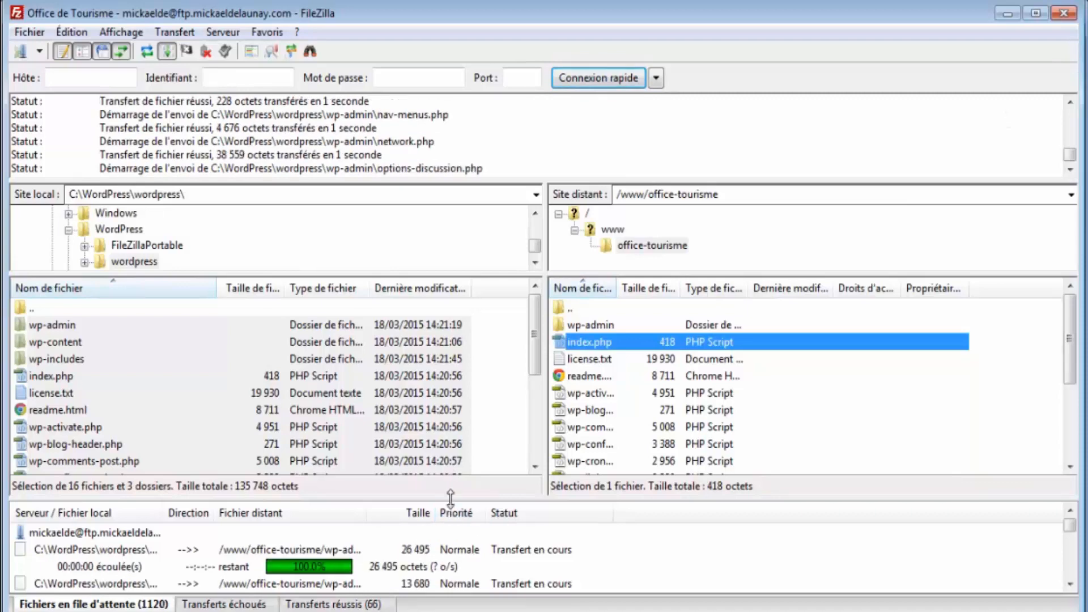
left_click_drag(445, 499, 448, 339)
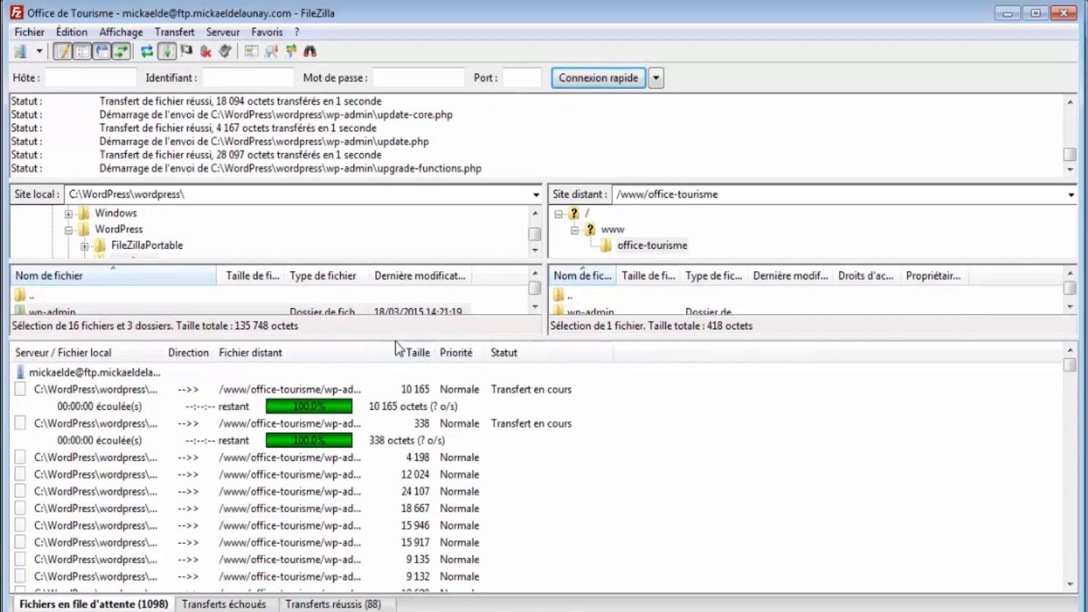
left_click_drag(396, 339, 396, 413)
key("alt+Tab")
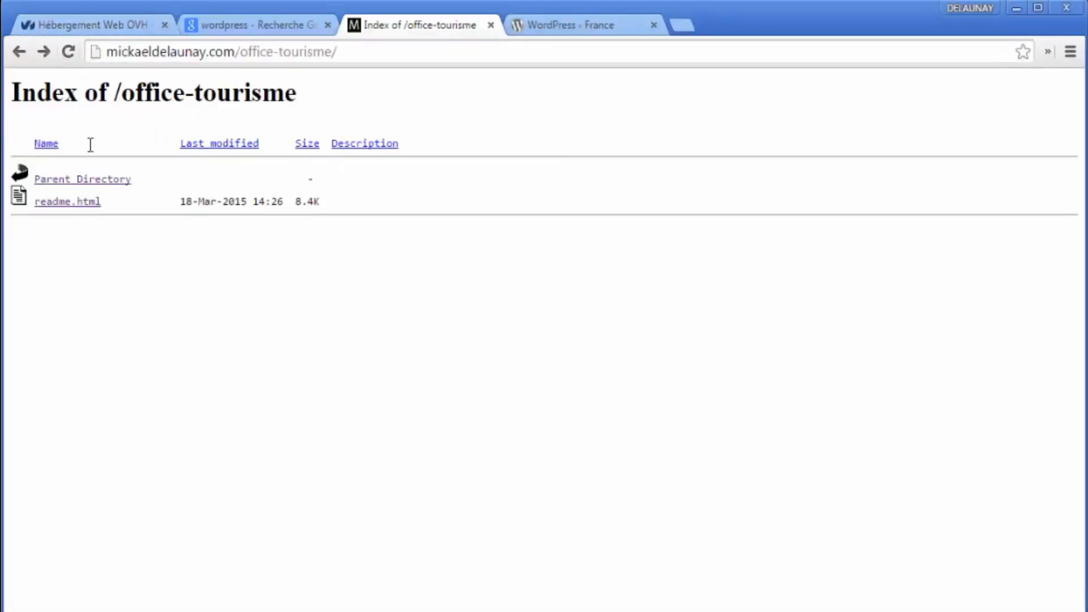
- Glance at the /office-tourisme address in Chrome, then let FileZilla finish all 1172 transfers
left_click_drag(358, 51, 102, 54)
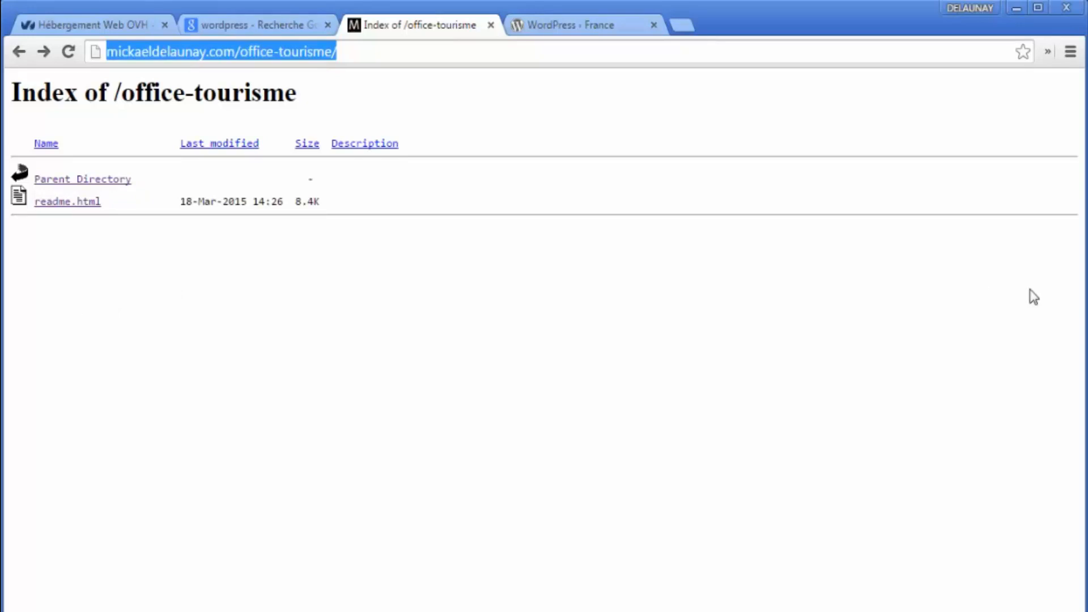
key("alt+Tab")
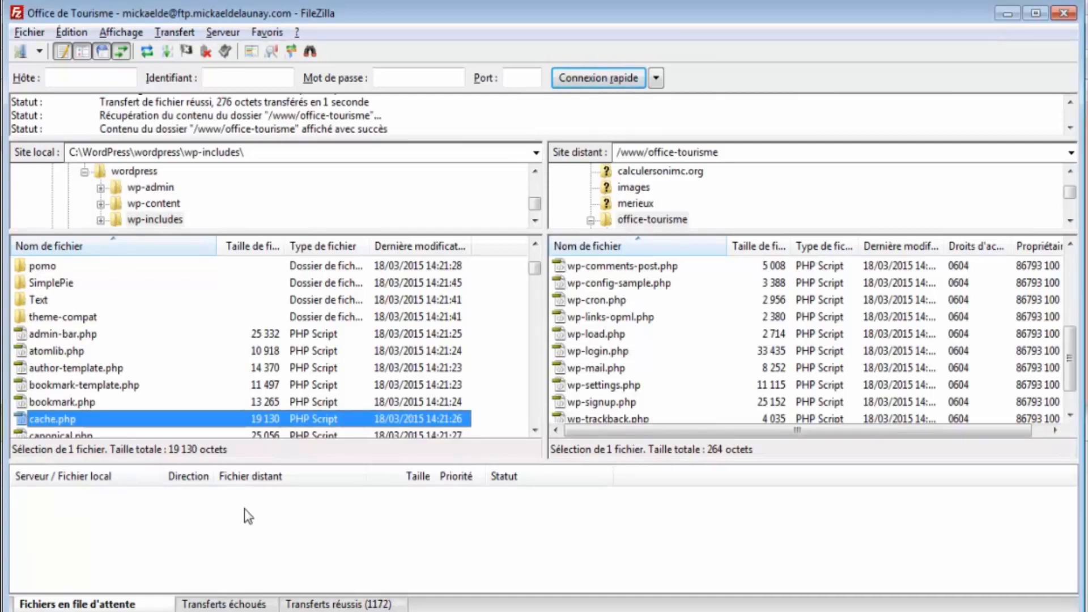
- Open the uploaded wp-admin folder in the server's office-tourisme directory
left_click(724, 336)
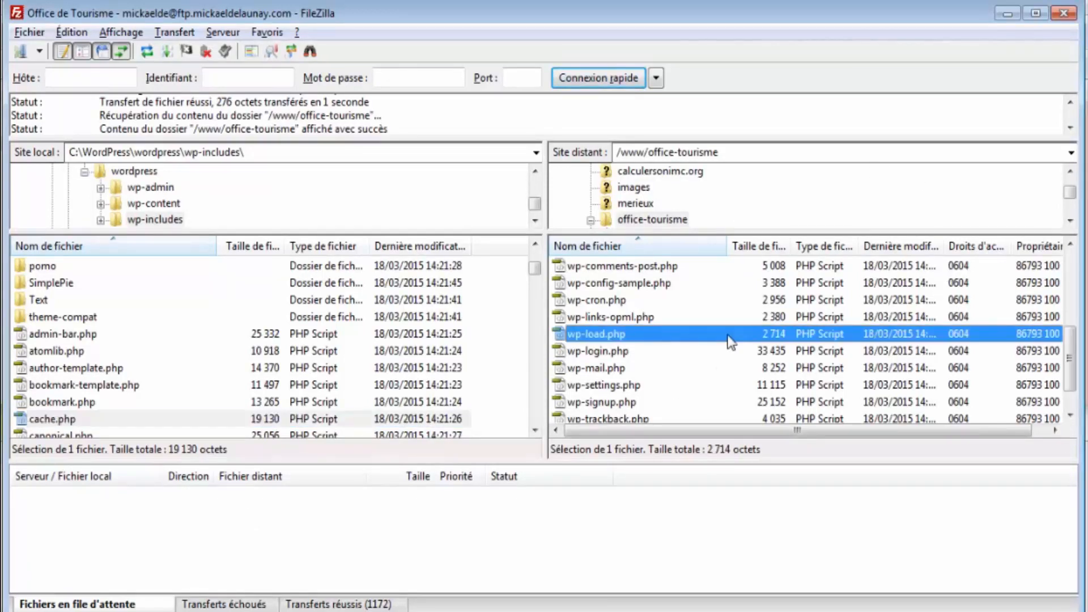
scroll(728, 340, "up", 4)
double_click(620, 289)
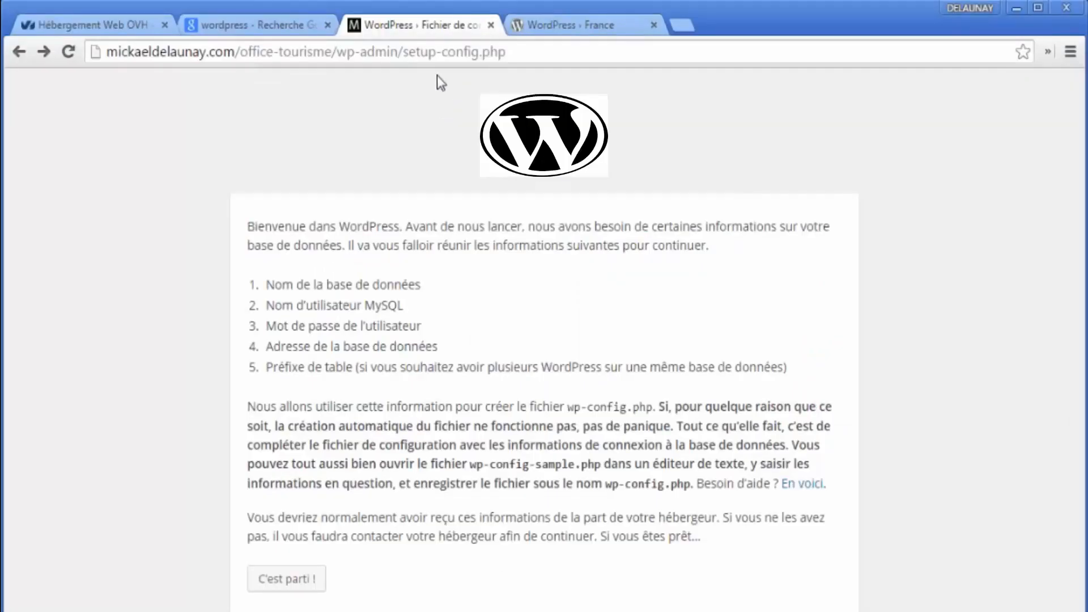
- Strip wp-admin/setup-config.php from the address and load the office-tourisme root URL
left_click(345, 52)
left_click_drag(336, 52, 947, 49)
key("BackSpace")
key("Return")
- Highlight the five required database details and the wp-config file name on the setup page
left_click_drag(252, 287, 477, 277)
left_click_drag(247, 284, 826, 365)
left_click(826, 367)
left_click_drag(565, 407, 657, 412)
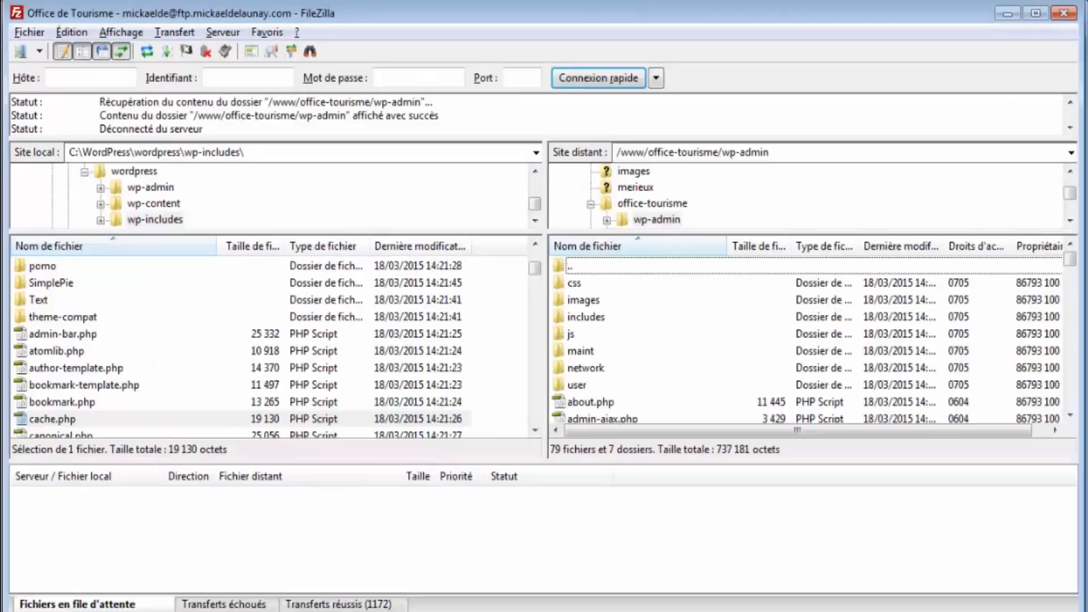
- Enlarge the local and server file lists over the transfer queue
left_click(648, 318)
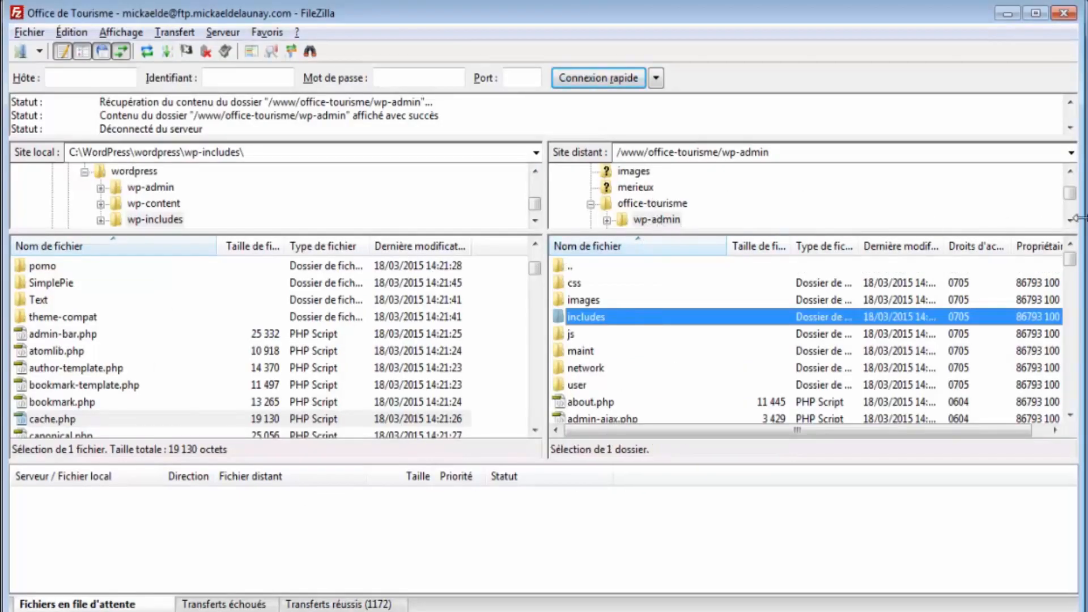
left_click_drag(729, 458, 721, 556)
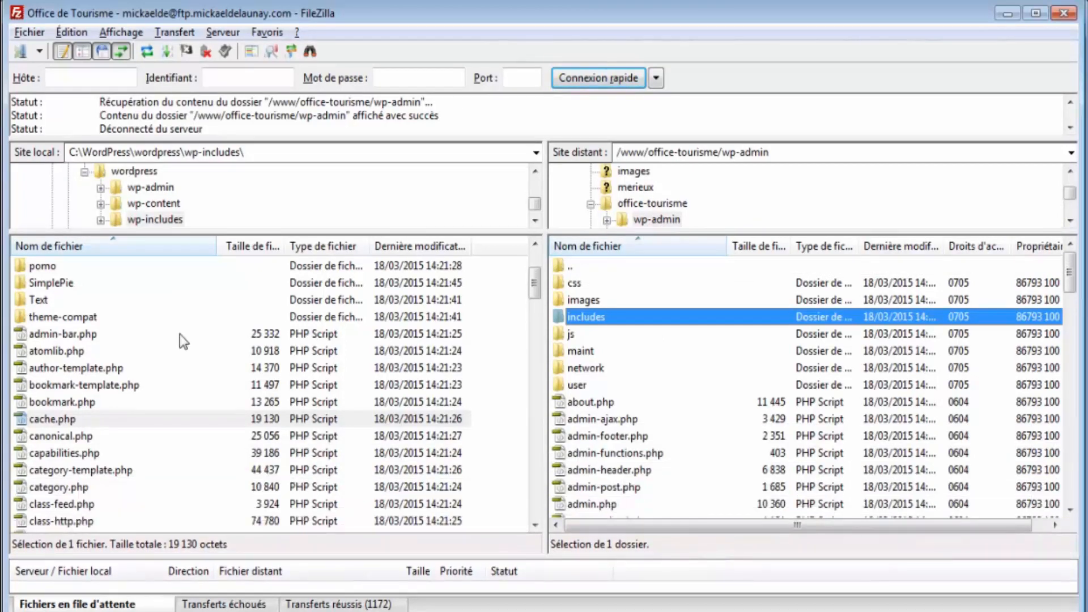
left_click(149, 380)
- Move the local pane up from wp-includes to C:\WordPress\wordpress and select wp-config-sample.php
scroll(82, 296, "up", 2)
scroll(84, 296, "up", 1)
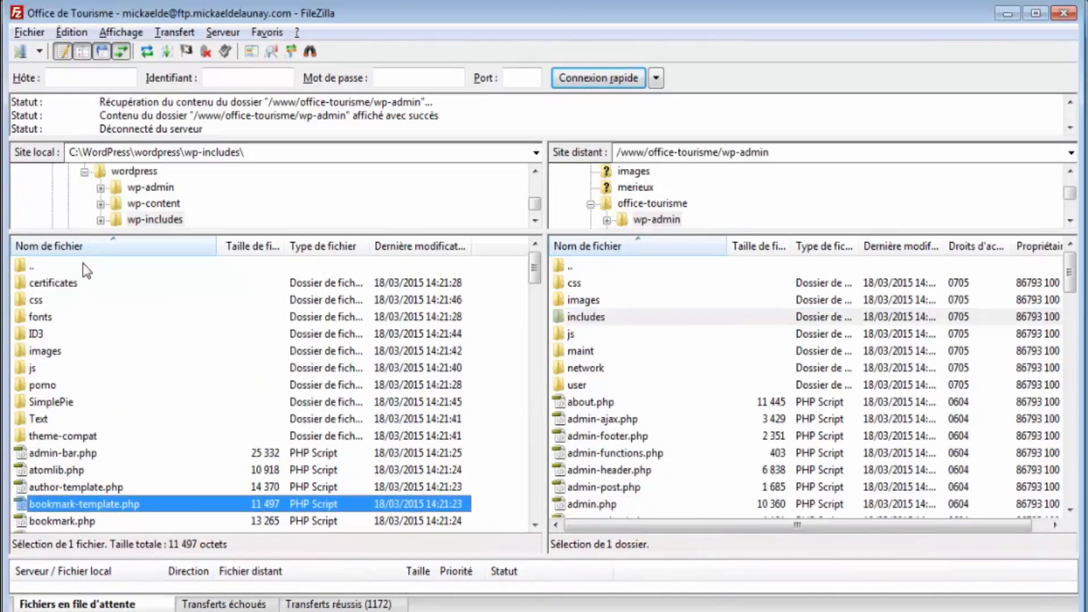
double_click(82, 263)
left_click(63, 436)
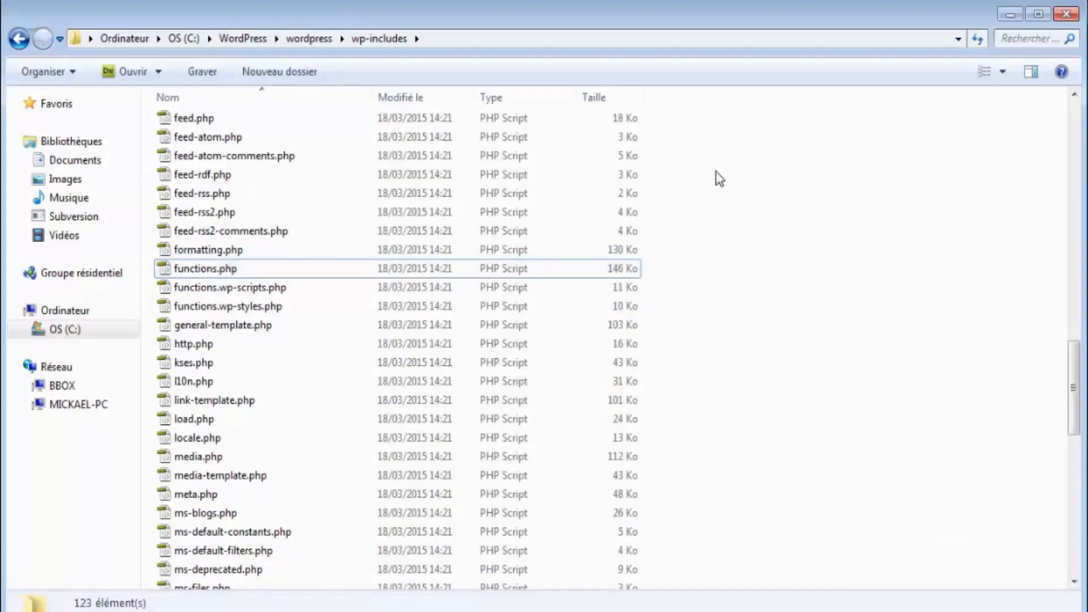
left_click(309, 38)
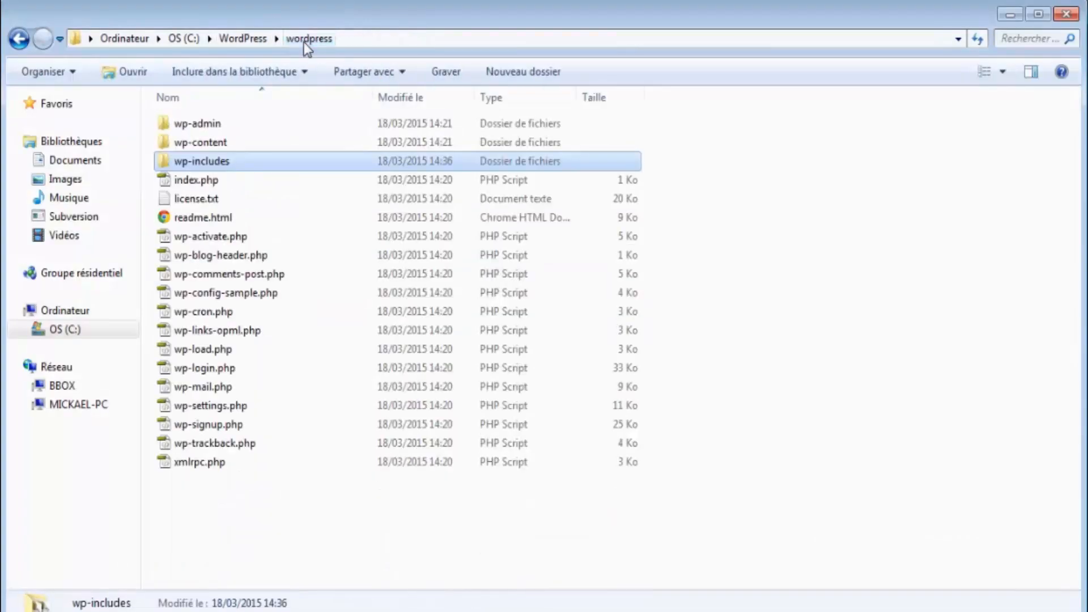
- Rename wp-config-sample.php to wp-config.php by removing '-sample'
left_click(258, 292)
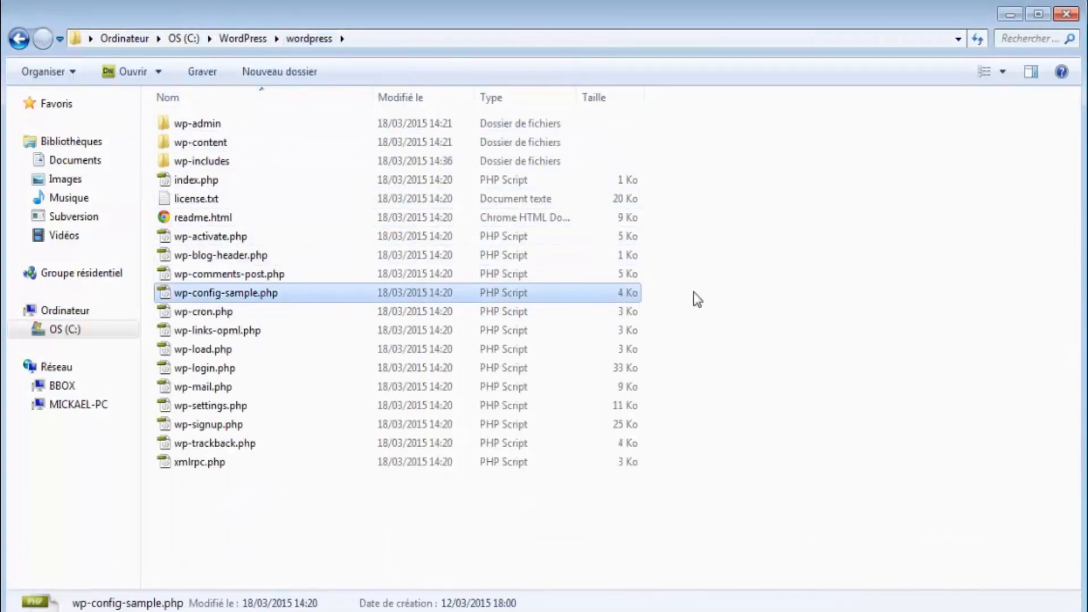
key("F2")
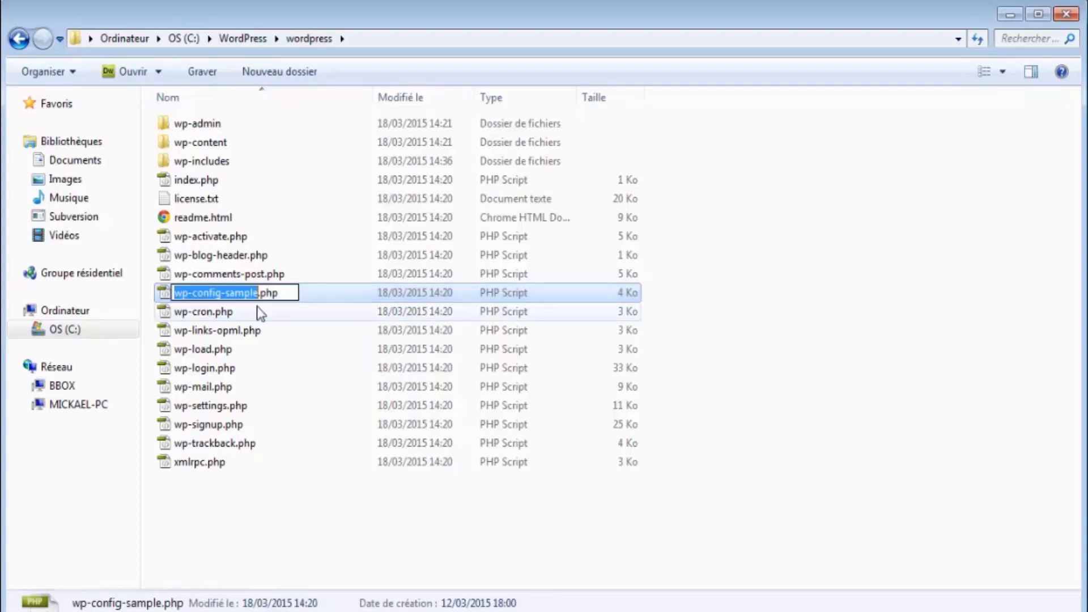
left_click(259, 292)
key("BackSpace")
key("BackSpace")
key("BackSpace")
key("BackSpace")
key("BackSpace")
key("BackSpace")
key("BackSpace")
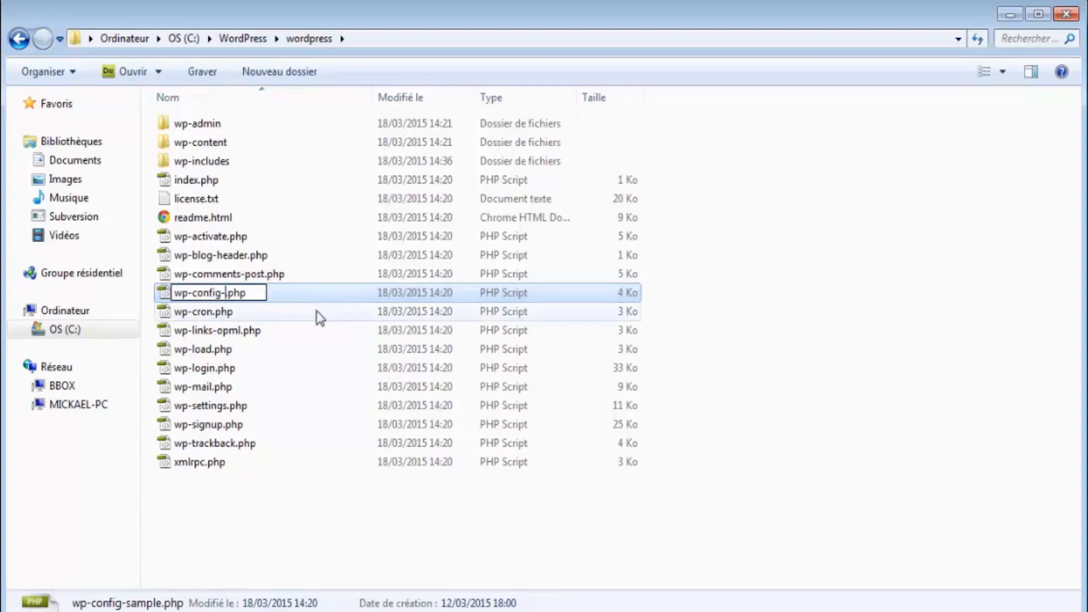
key("Return")
- Open wp-config.php for editing in Notepad++
right_click(257, 287)
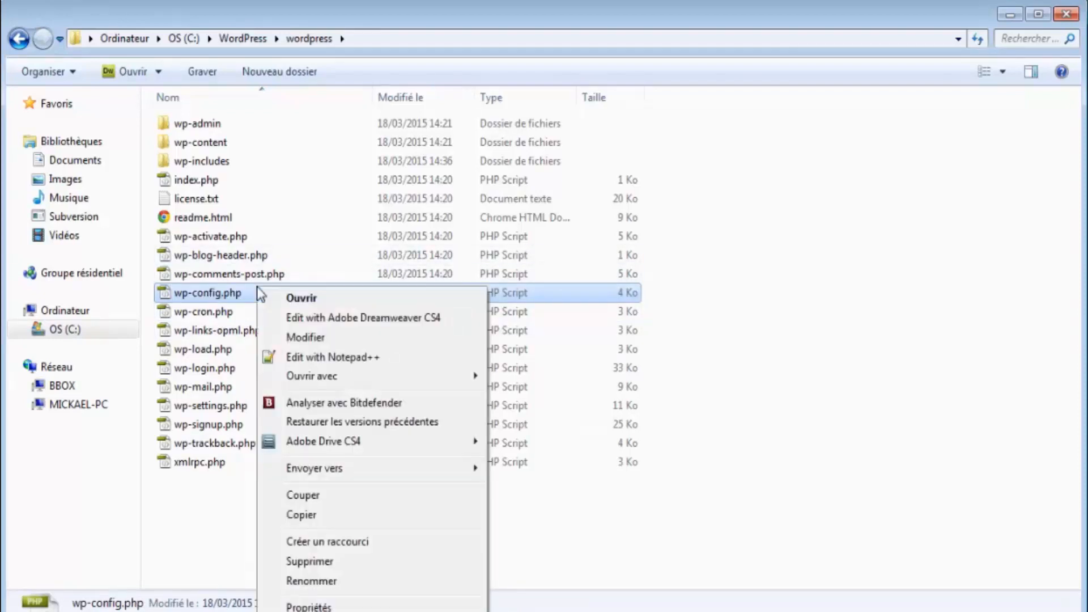
left_click(221, 290)
right_click(235, 299)
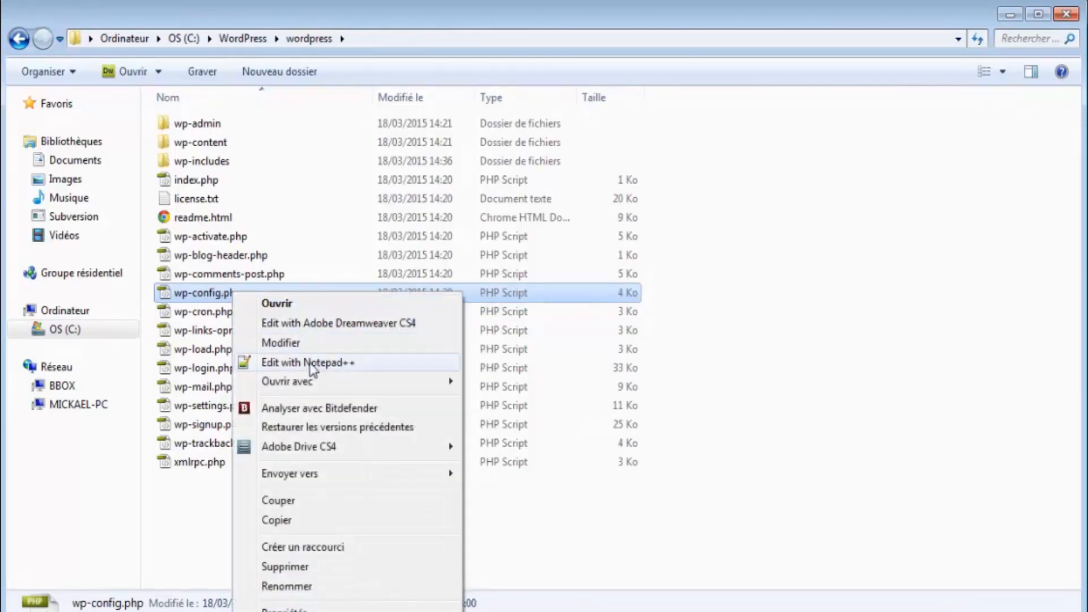
left_click(316, 429)
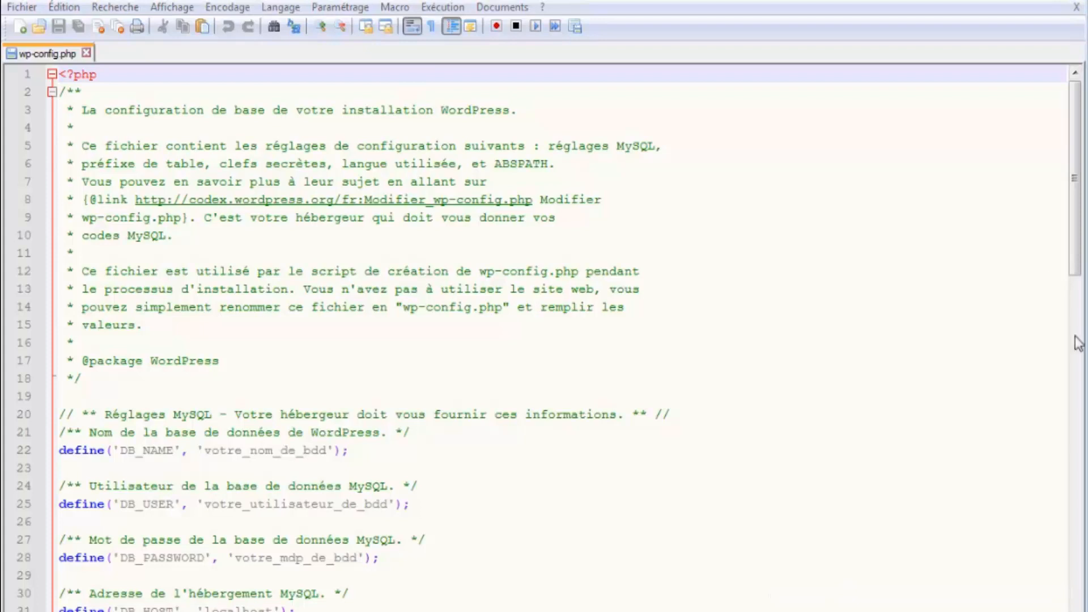
- Replace localhost in DB_HOST with the database server address mysql51-32.perso from the notes
scroll(297, 344, "down", 1)
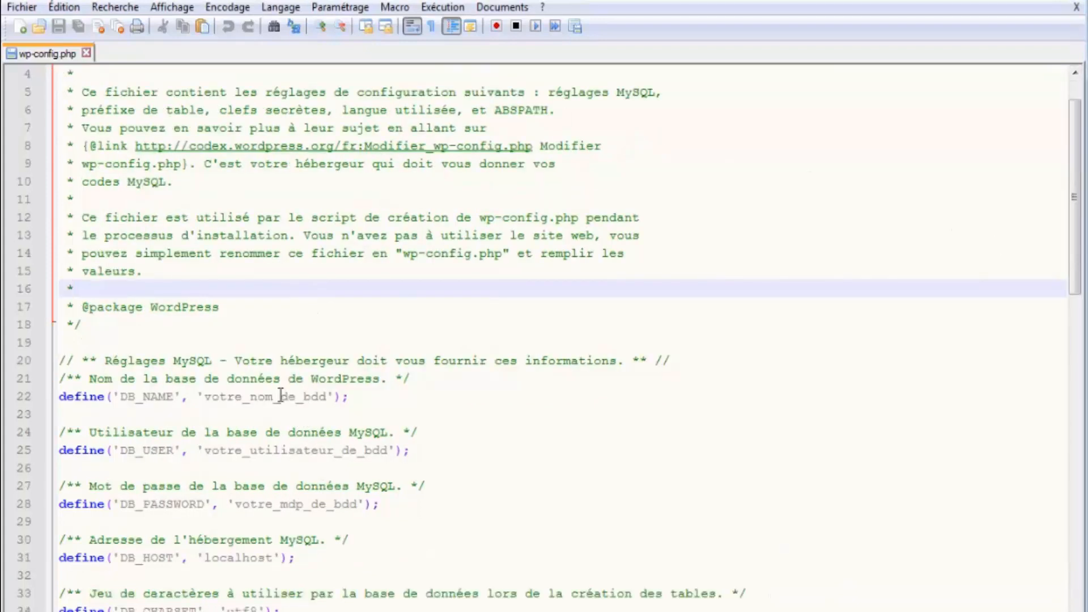
double_click(282, 395)
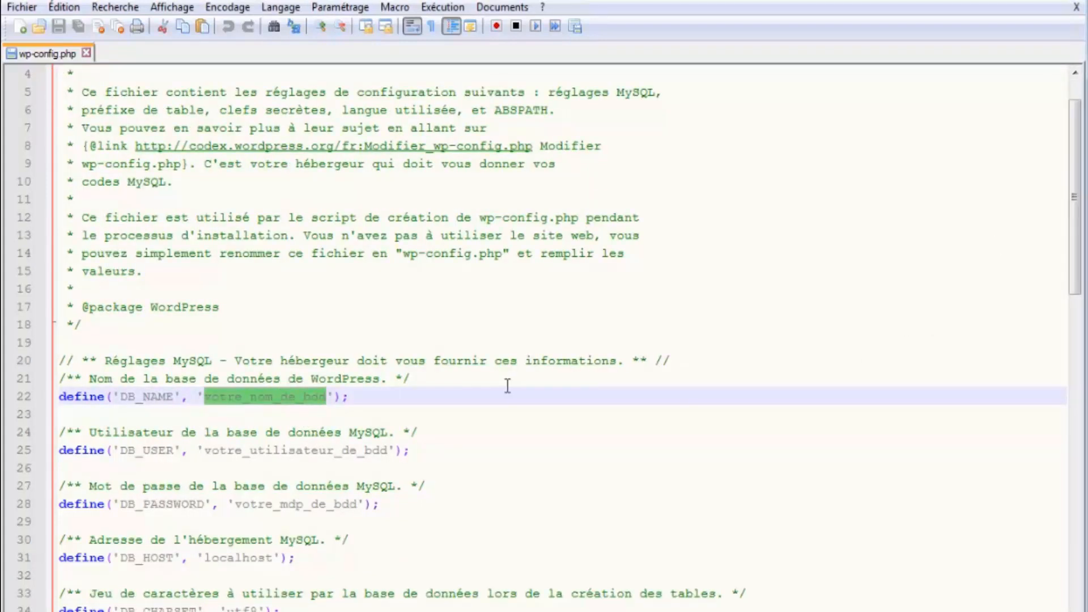
scroll(713, 362, "down", 1)
key("alt+Tab")
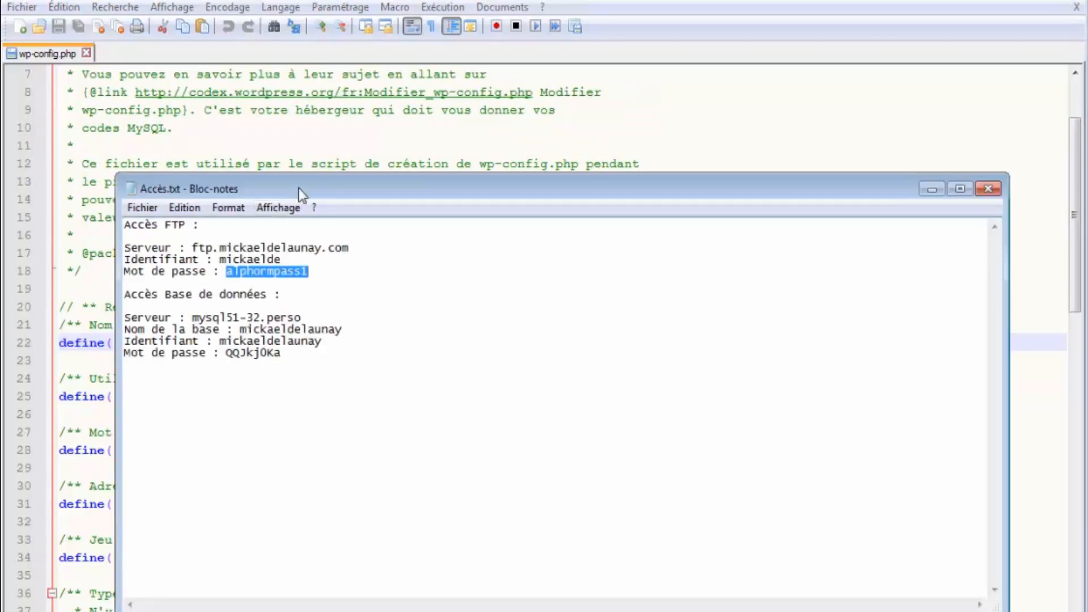
left_click_drag(298, 188, 553, 143)
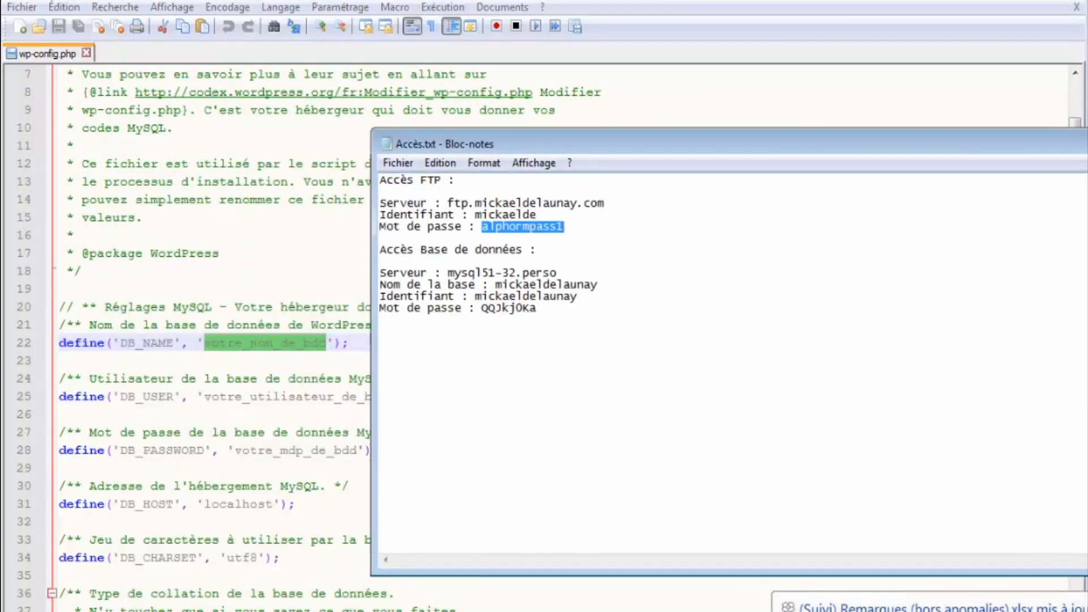
left_click_drag(558, 273, 448, 272)
key("ctrl+c")
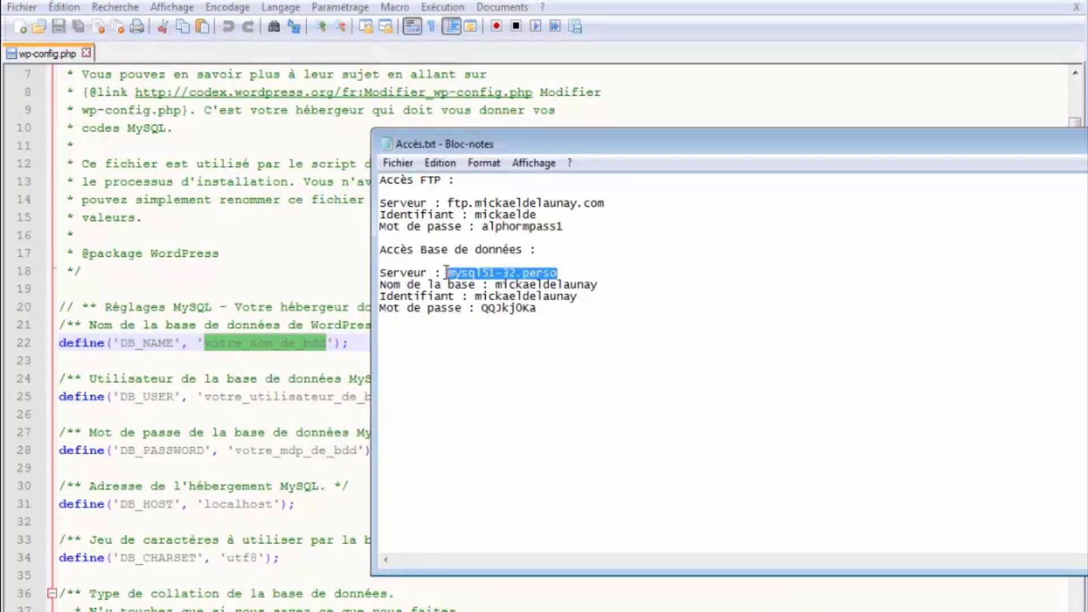
double_click(235, 502)
key("ctrl+v")
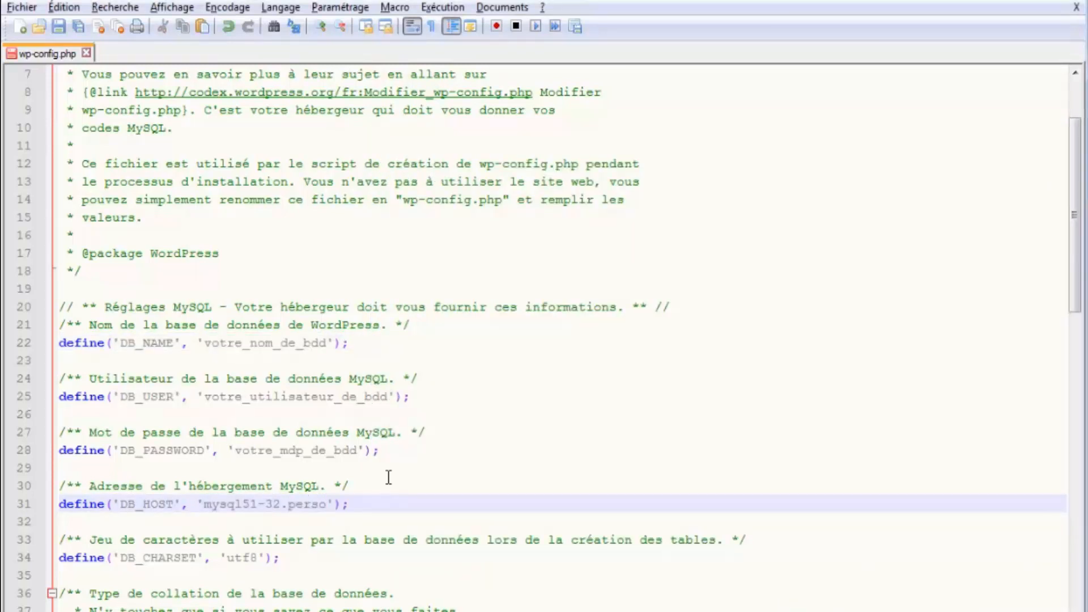
- Copy the database name from the notes into both DB_USER and DB_NAME
key("alt+Tab")
left_click_drag(598, 284, 502, 287)
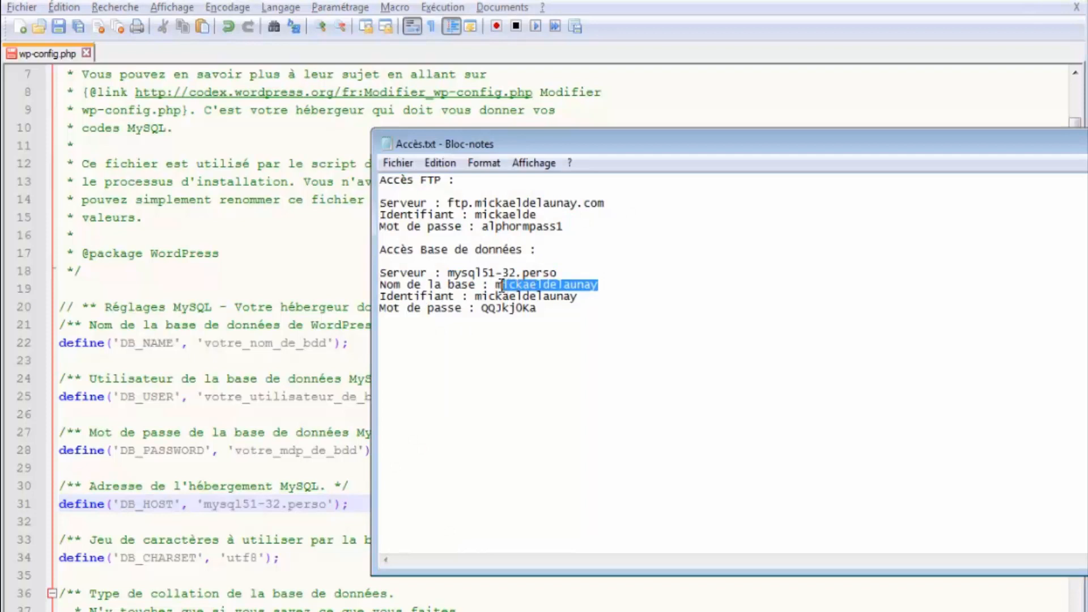
key("ctrl+c")
left_click(284, 397)
double_click(280, 397)
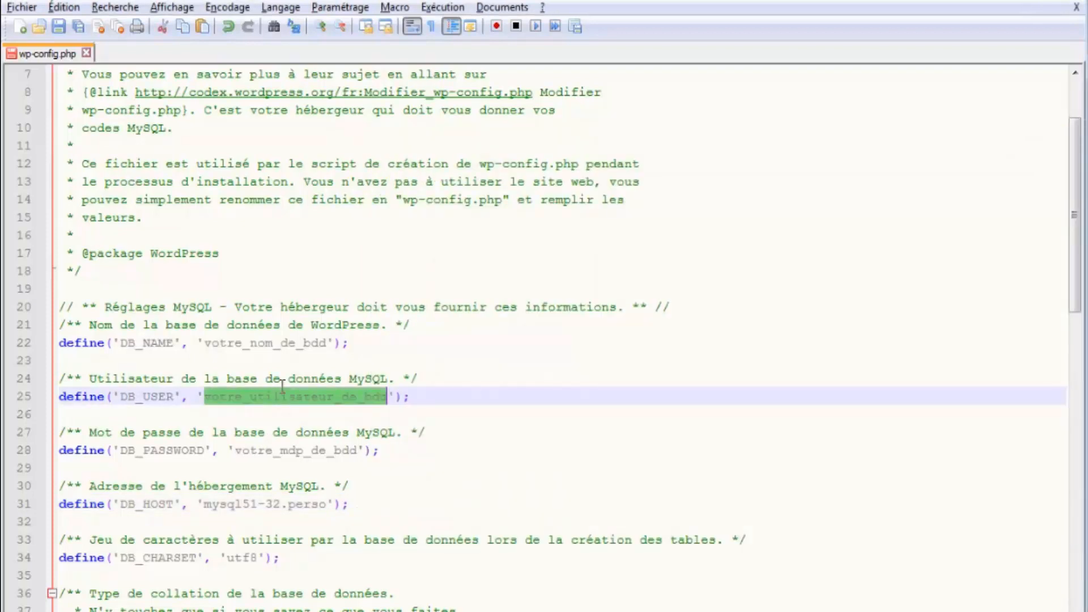
key("ctrl+v")
double_click(250, 343)
key("ctrl+v")
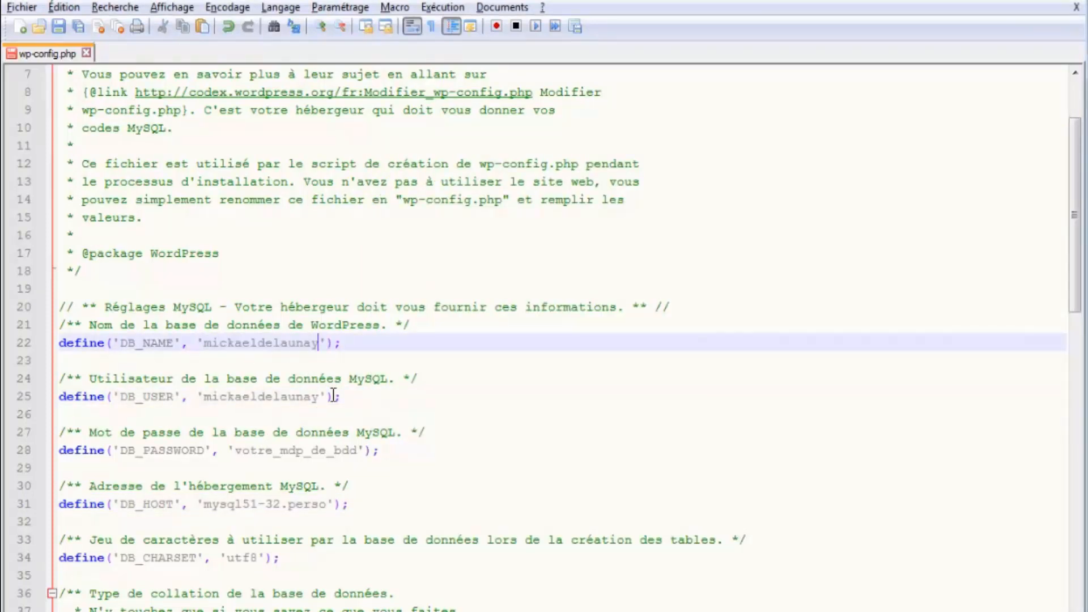
- Paste the database password from the notes over the DB_PASSWORD placeholder
key("alt+Tab")
double_click(525, 307)
key("ctrl+c")
left_click(247, 445)
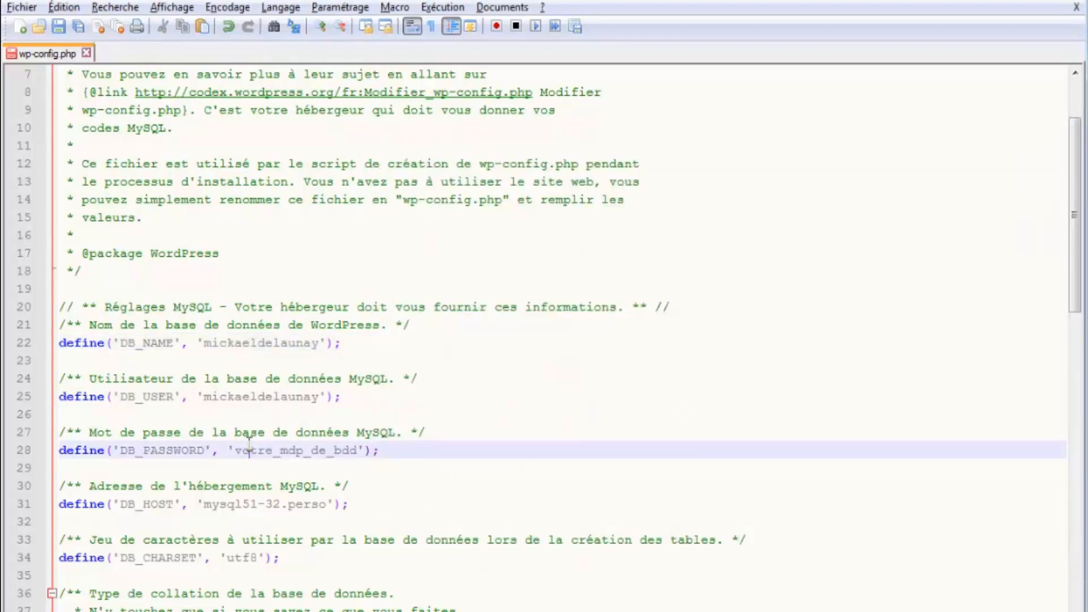
double_click(285, 452)
key("ctrl+v")
scroll(287, 424, "down", 2)
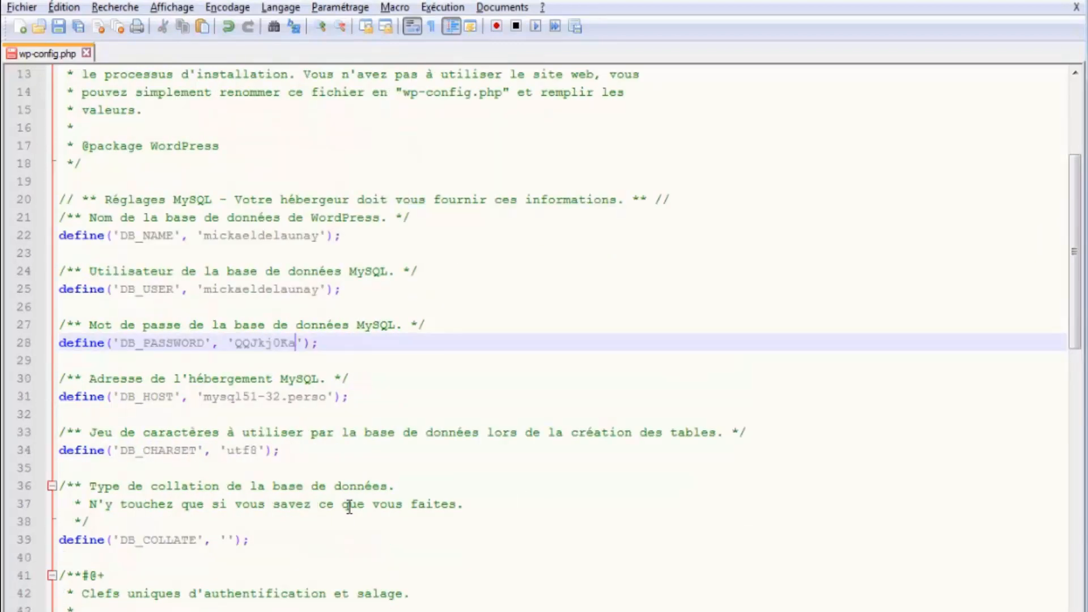
left_click(227, 539)
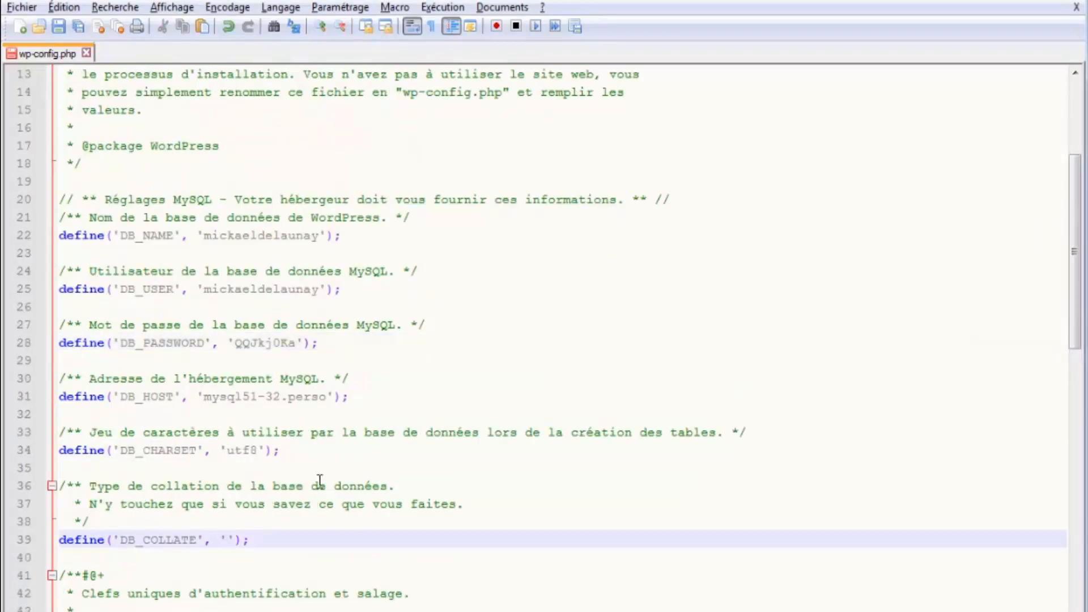
scroll(319, 480, "down", 2)
scroll(320, 481, "down", 8)
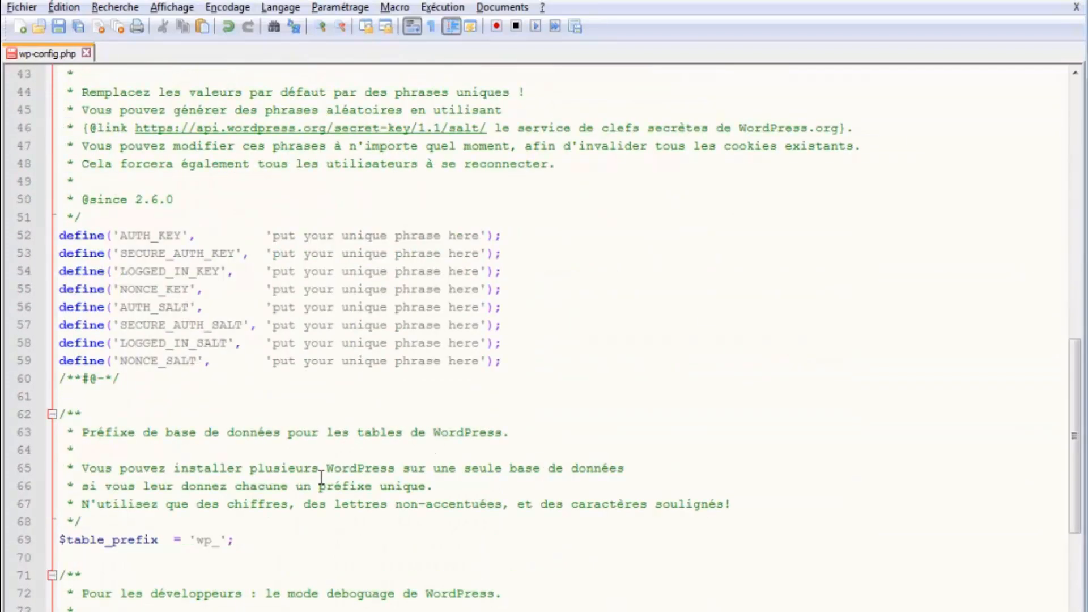
- Replace the default 'wp' table prefix on line 69 with 'officetourisme'
left_click(211, 539)
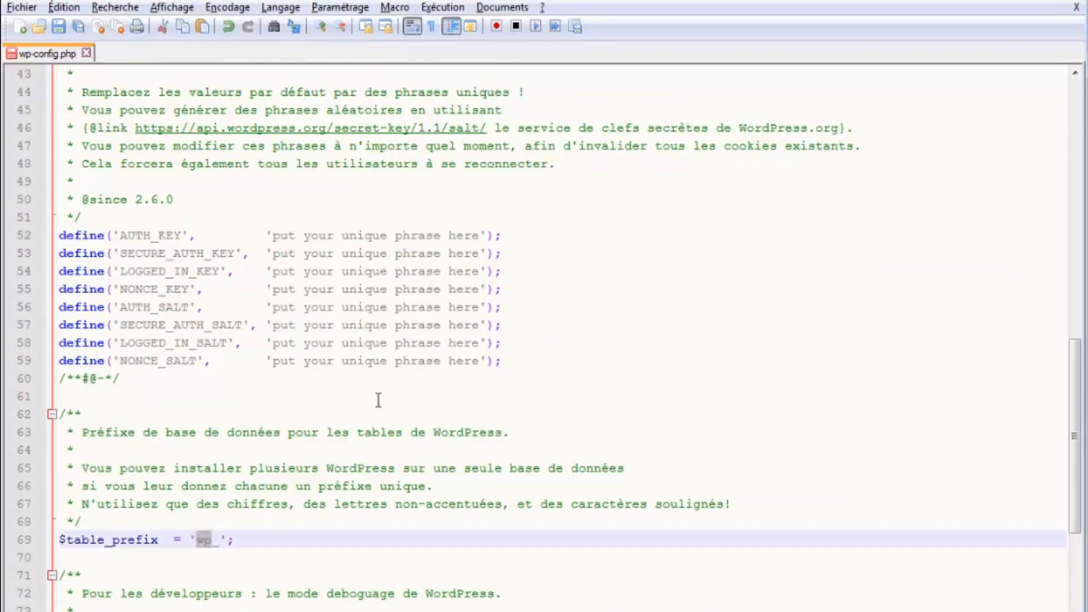
key("BackSpace")
type("officetourisme")
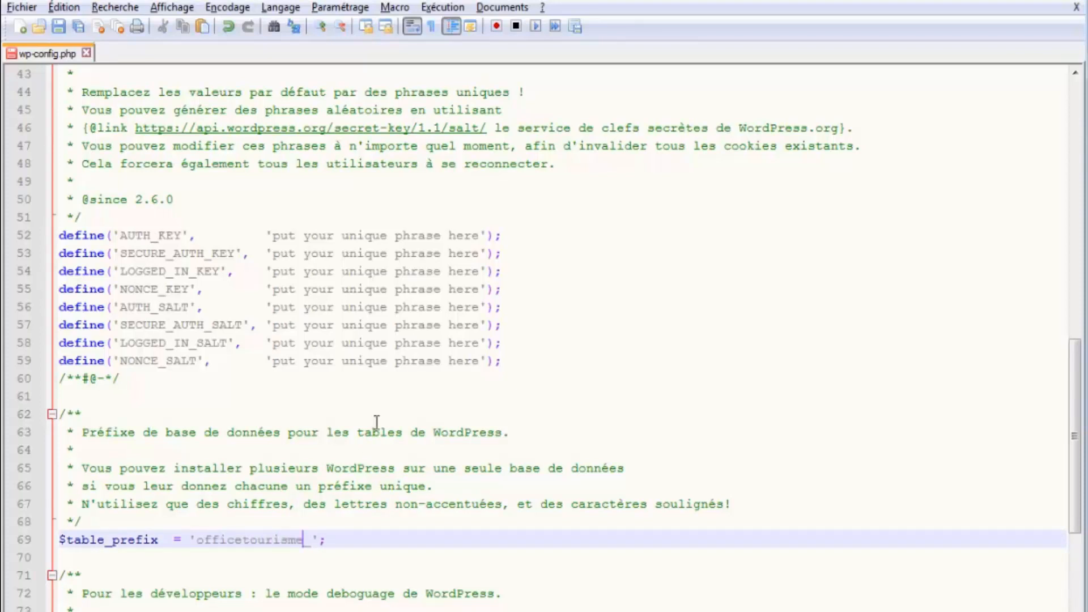
scroll(303, 507, "down", 1)
left_click_drag(304, 494, 200, 488)
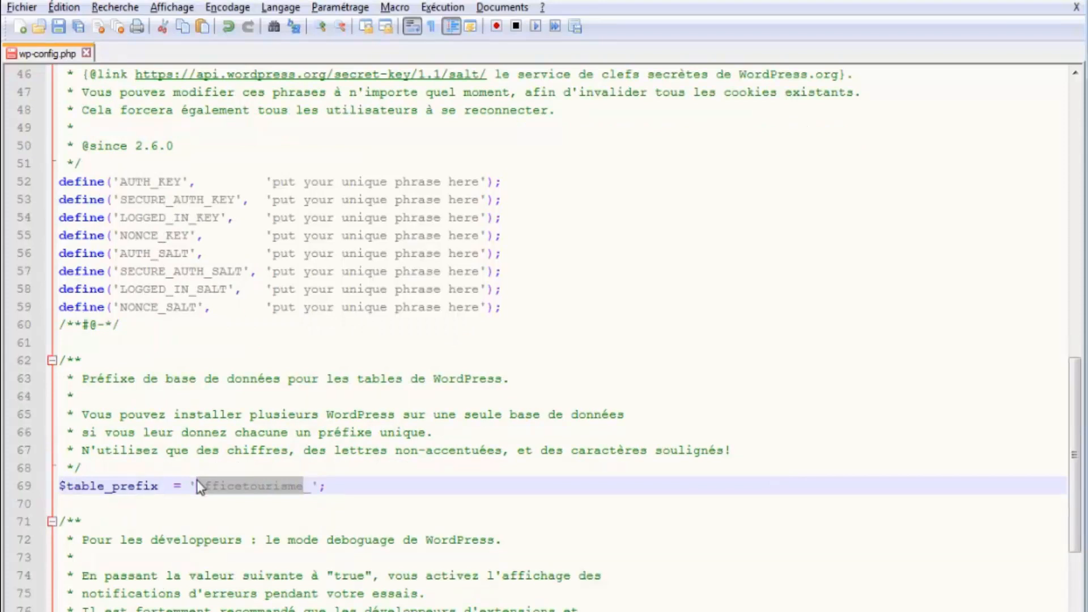
left_click(198, 482)
- Check the new officetourisme_ prefix and save wp-config.php
scroll(207, 503, "down", 2)
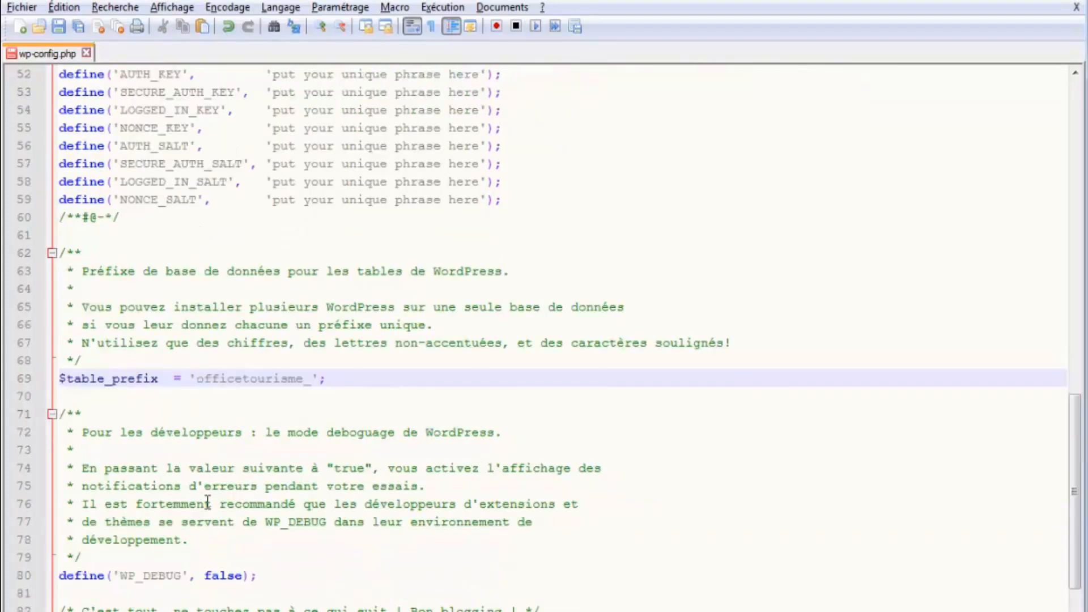
scroll(208, 504, "up", 2)
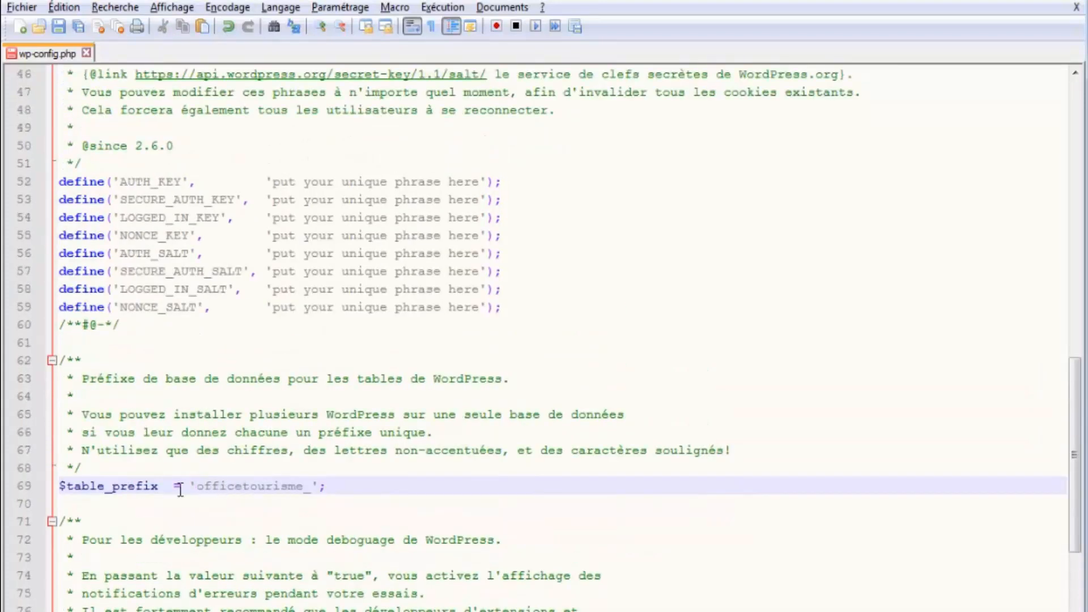
double_click(196, 487)
left_click(311, 488)
left_click_drag(310, 488, 199, 487)
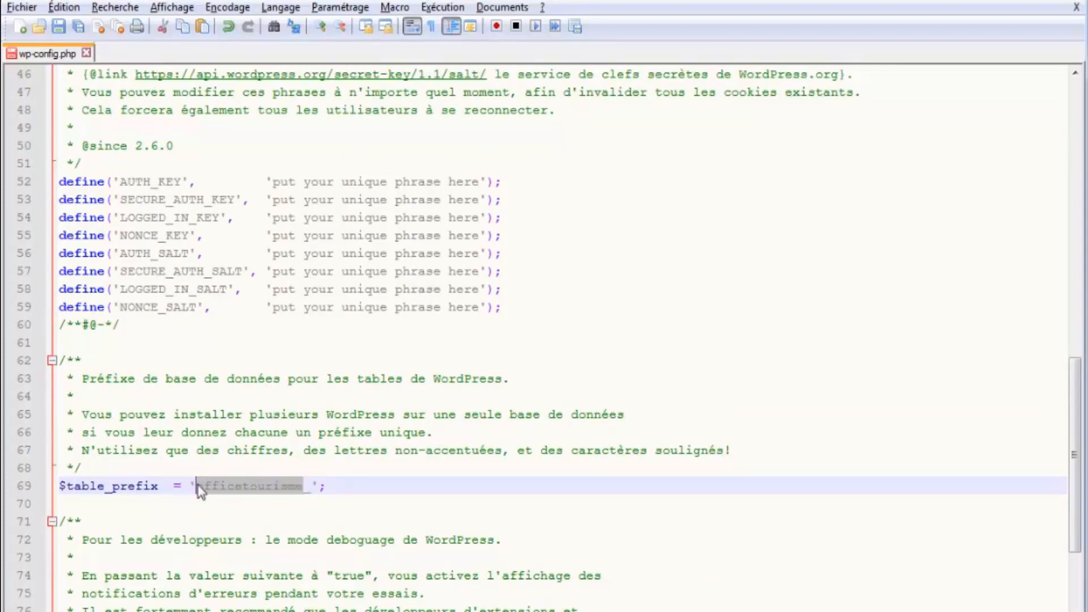
left_click(198, 487)
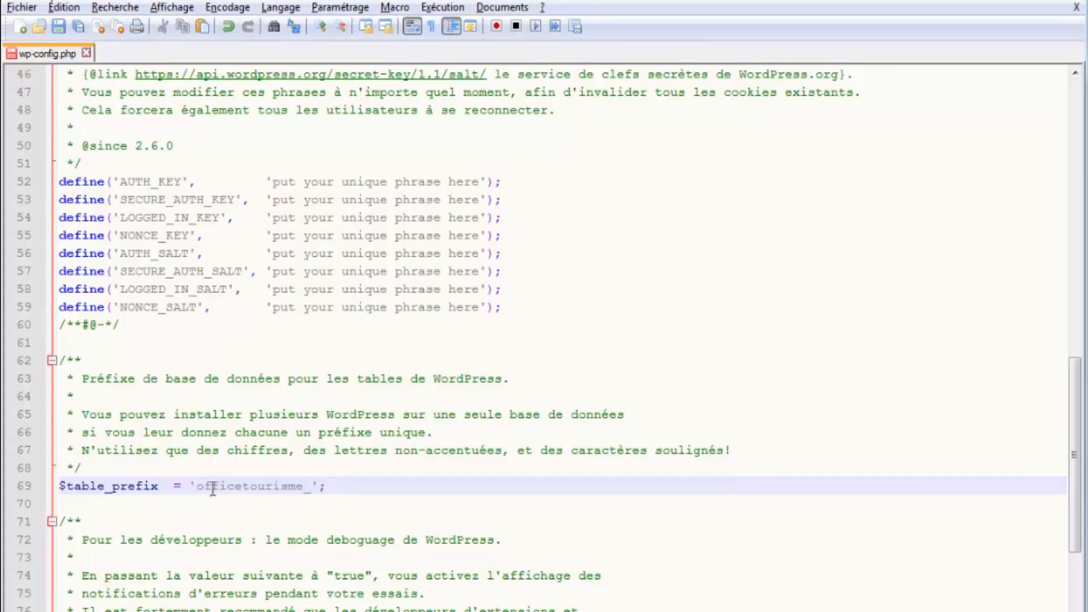
left_click_drag(197, 486, 307, 485)
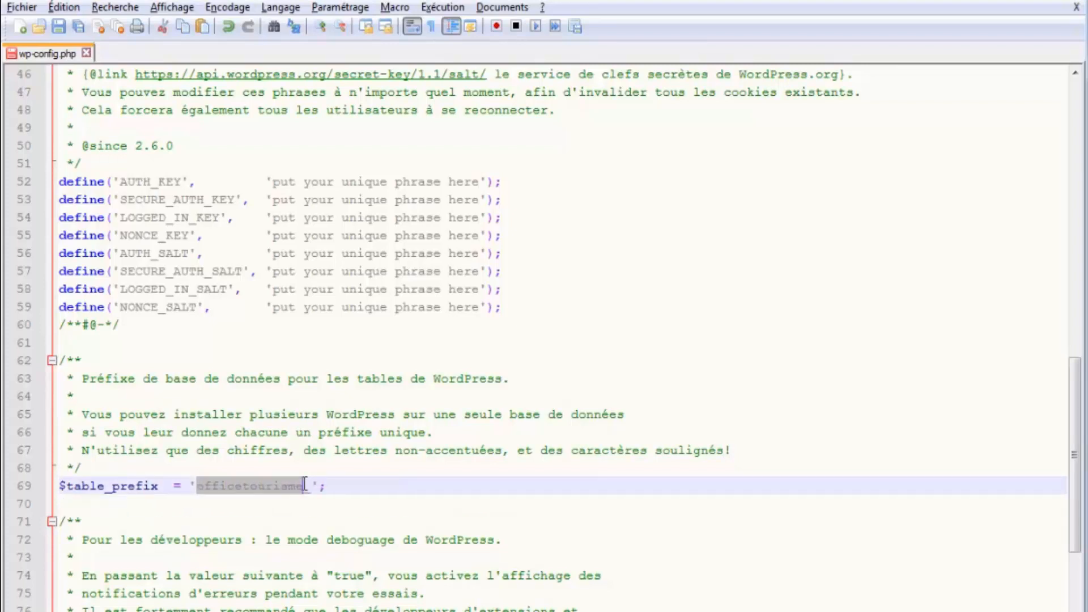
left_click(296, 439)
scroll(298, 499, "up", 10)
left_click(288, 374)
scroll(317, 351, "up", 3)
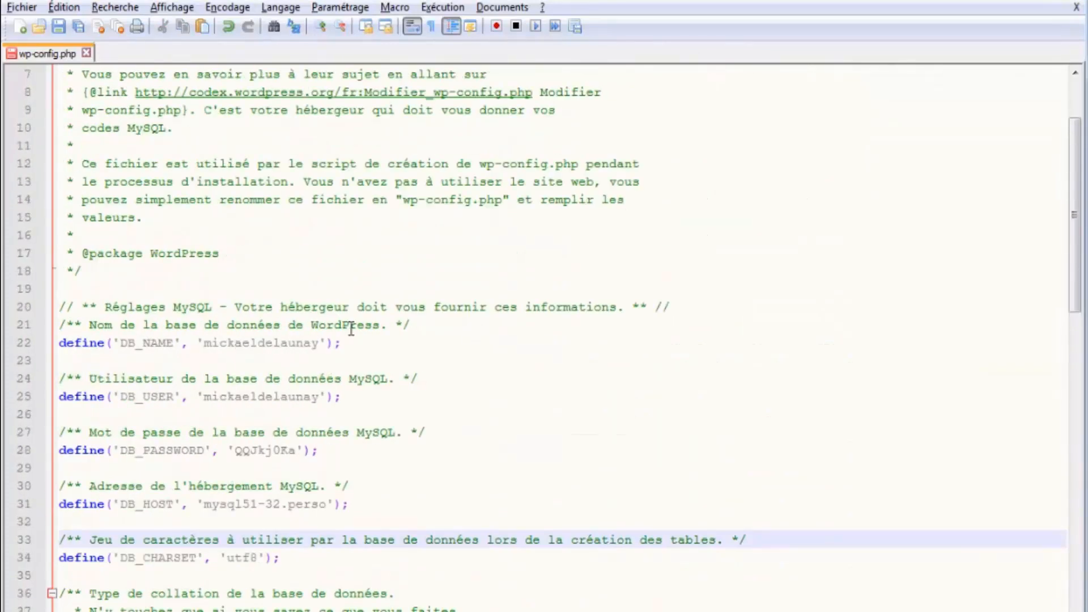
key("ctrl+s")
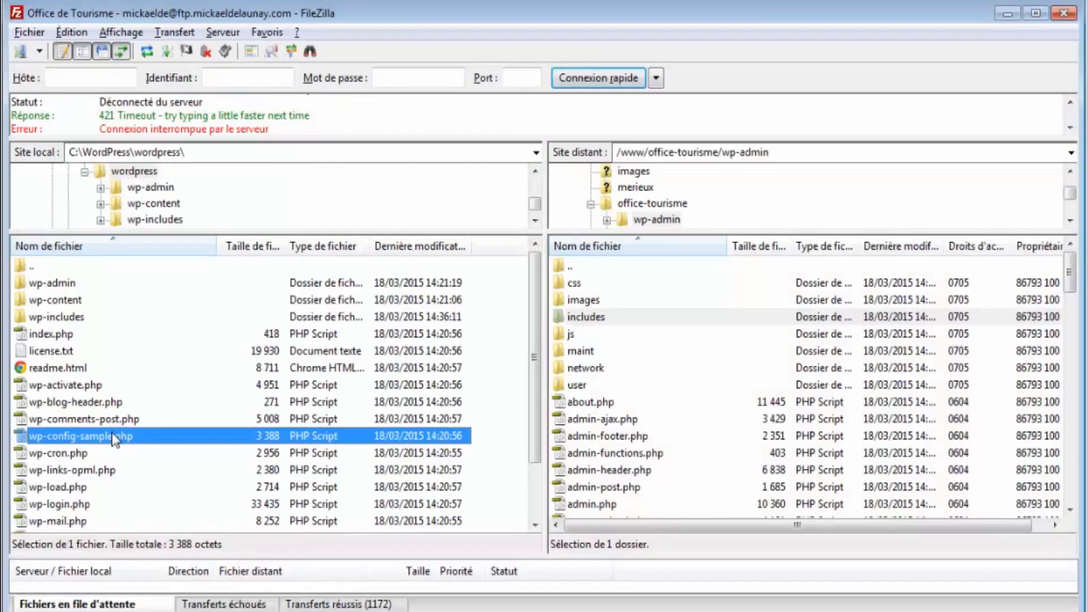
- Refresh both listings and move the server pane up to /www/office-tourisme
key("F5")
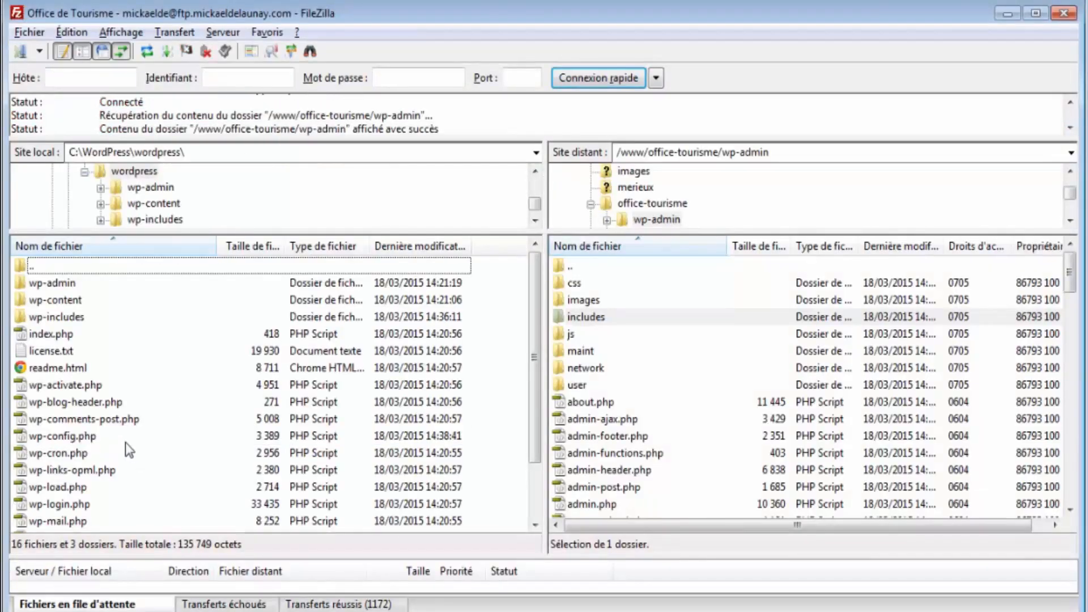
scroll(128, 438, "down", 1)
left_click(226, 385)
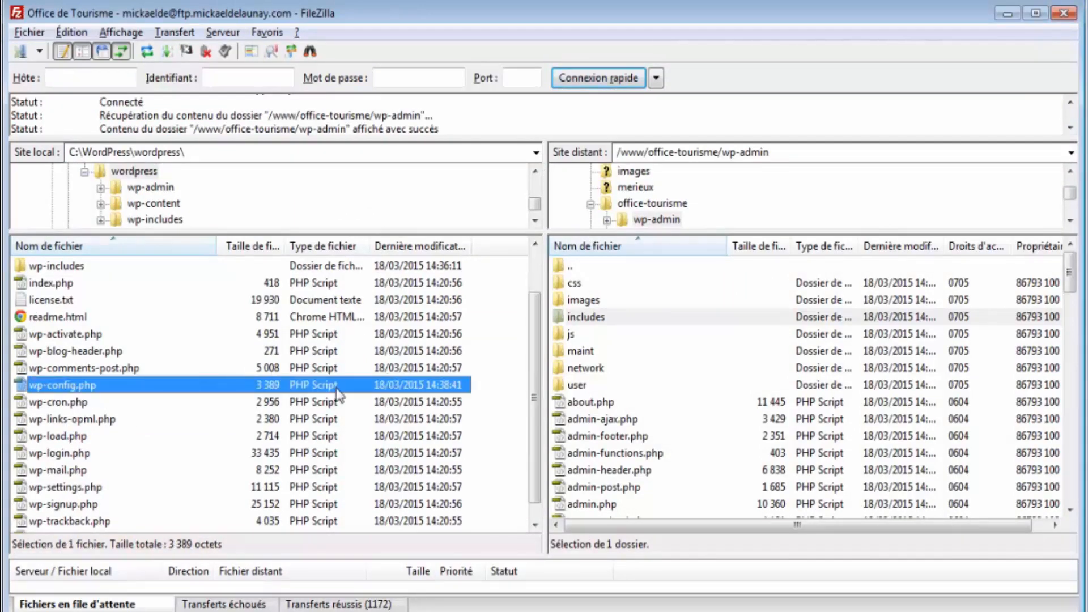
left_click(672, 375)
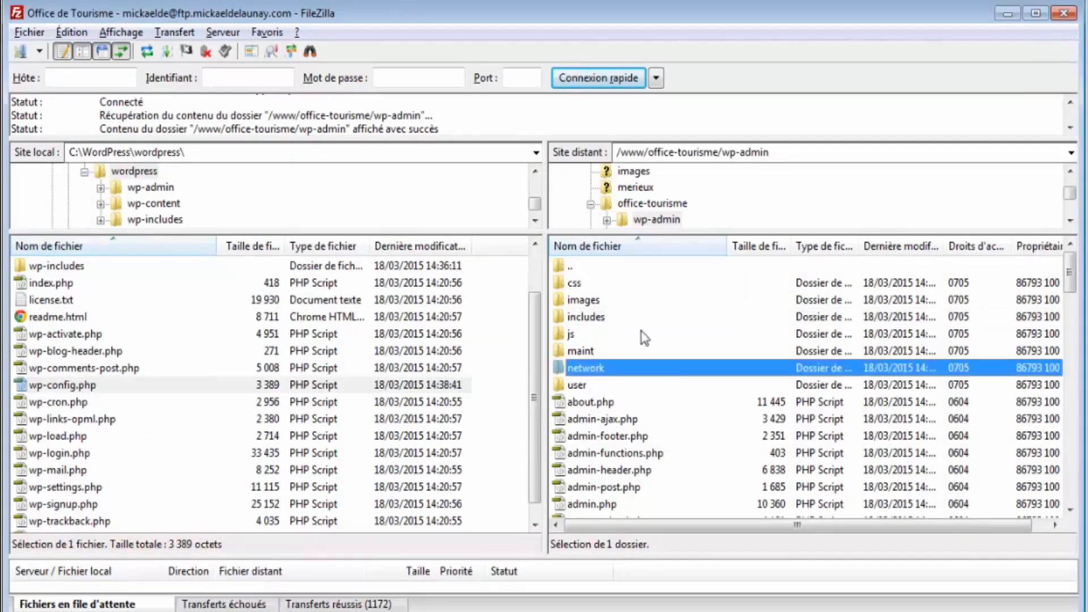
double_click(590, 269)
left_click(624, 435)
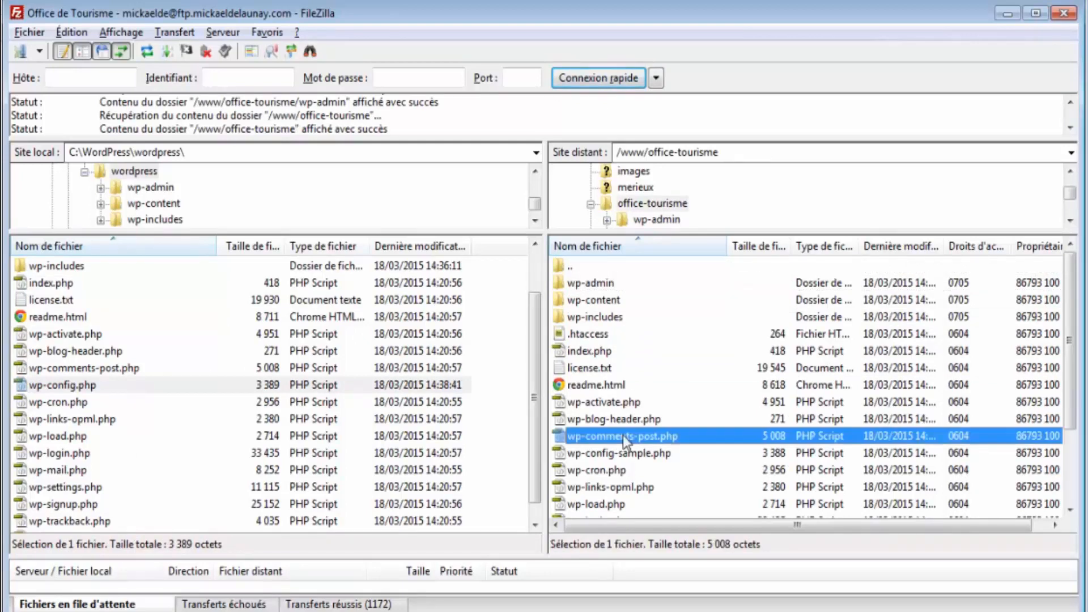
- Delete the server's wp-config-sample.php and upload the local 3 389-byte wp-config.php in its place
left_click(609, 457)
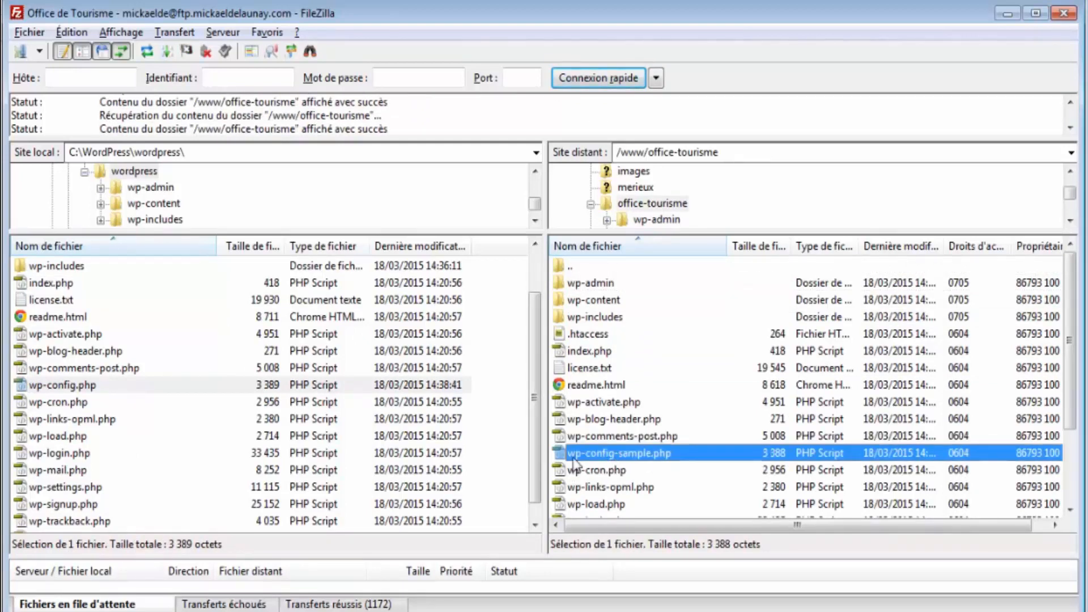
left_click(682, 415)
left_click(666, 457)
key("Delete")
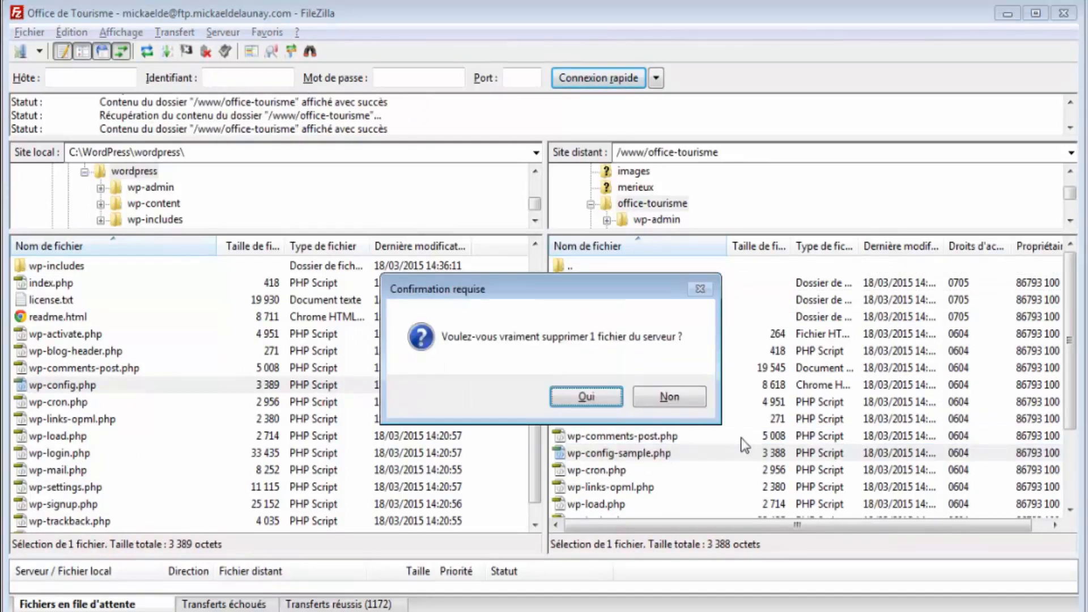
key("Return")
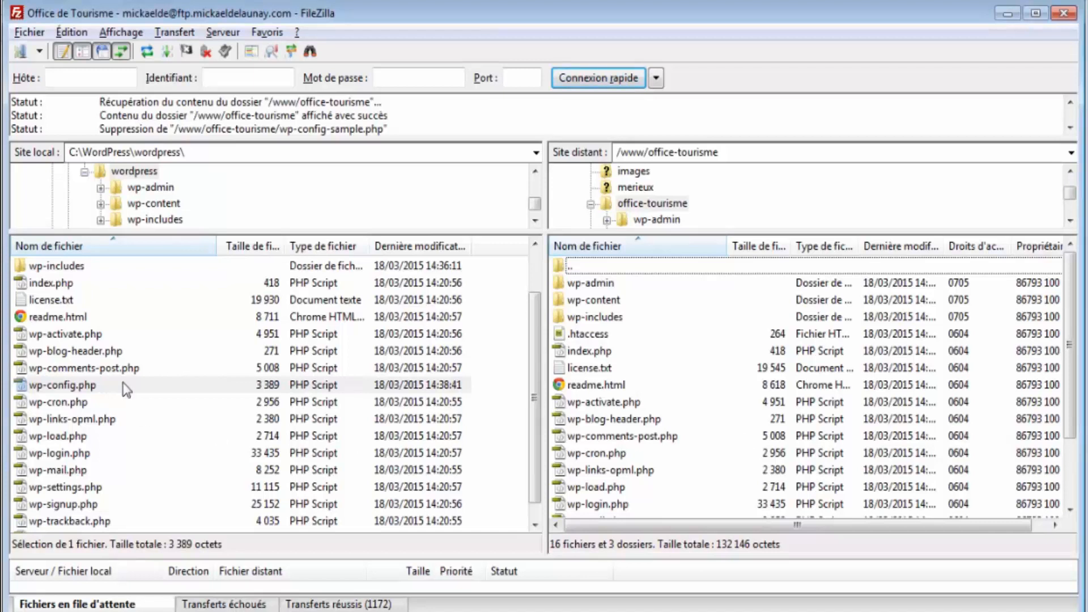
left_click_drag(126, 390, 574, 390)
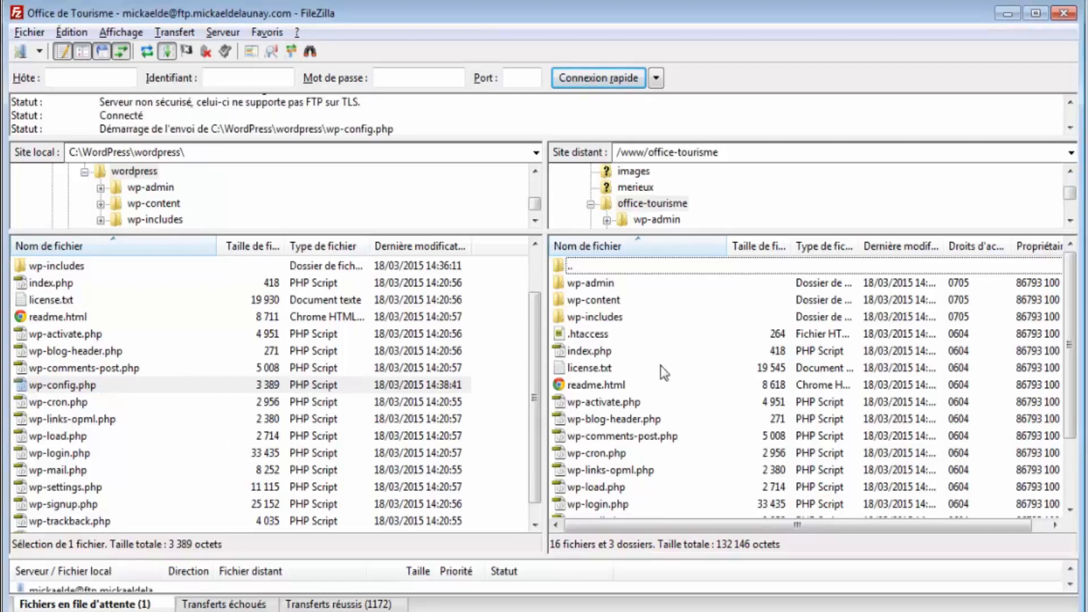
left_click(658, 457)
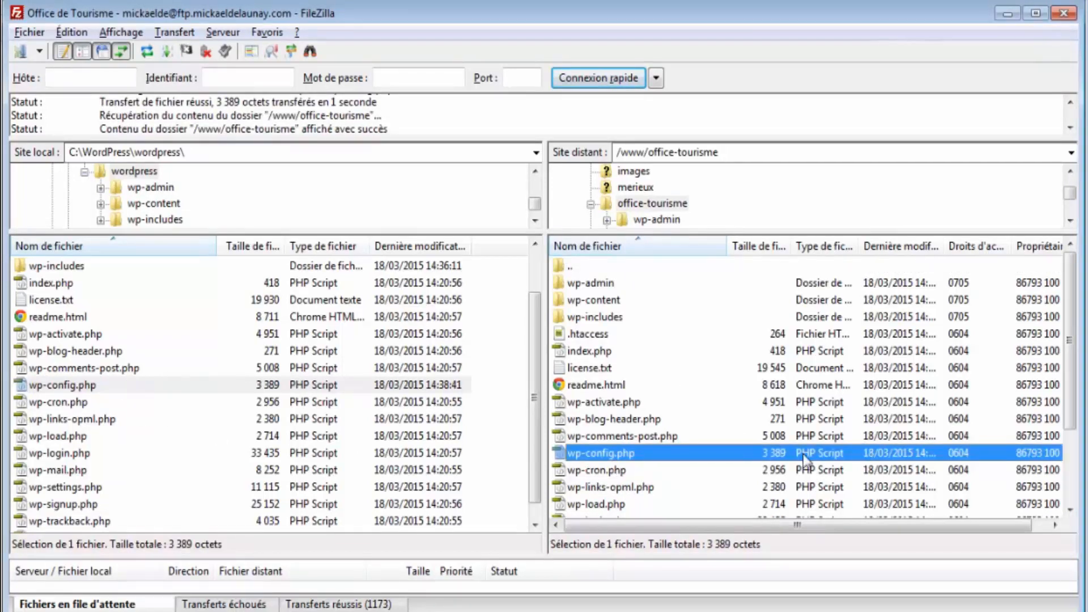
- Widen the server list's modification date column and review the setup welcome text
left_click_drag(946, 252, 996, 255)
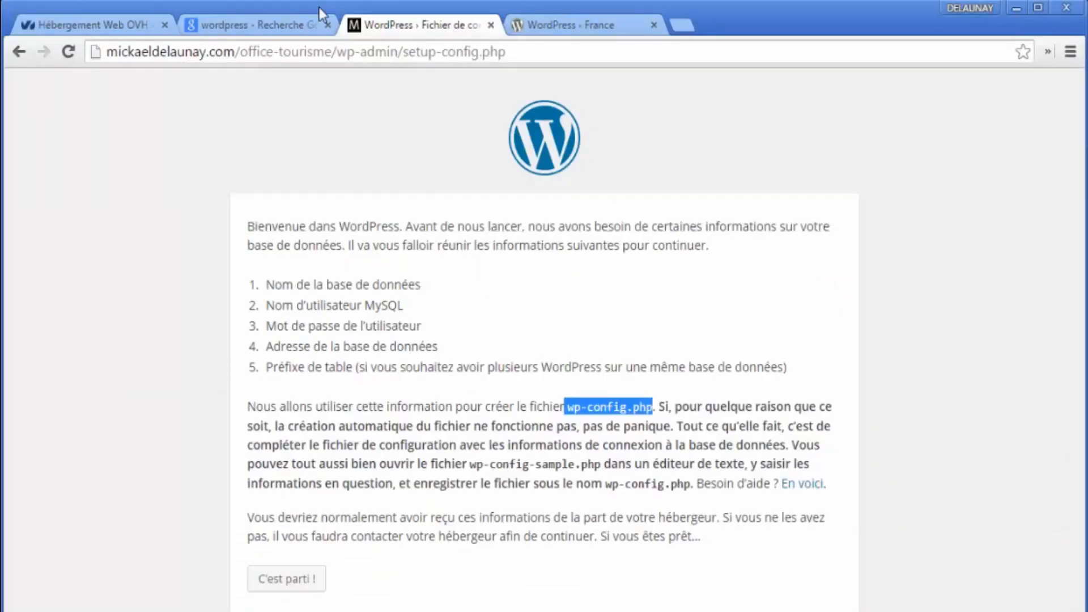
left_click_drag(247, 226, 724, 545)
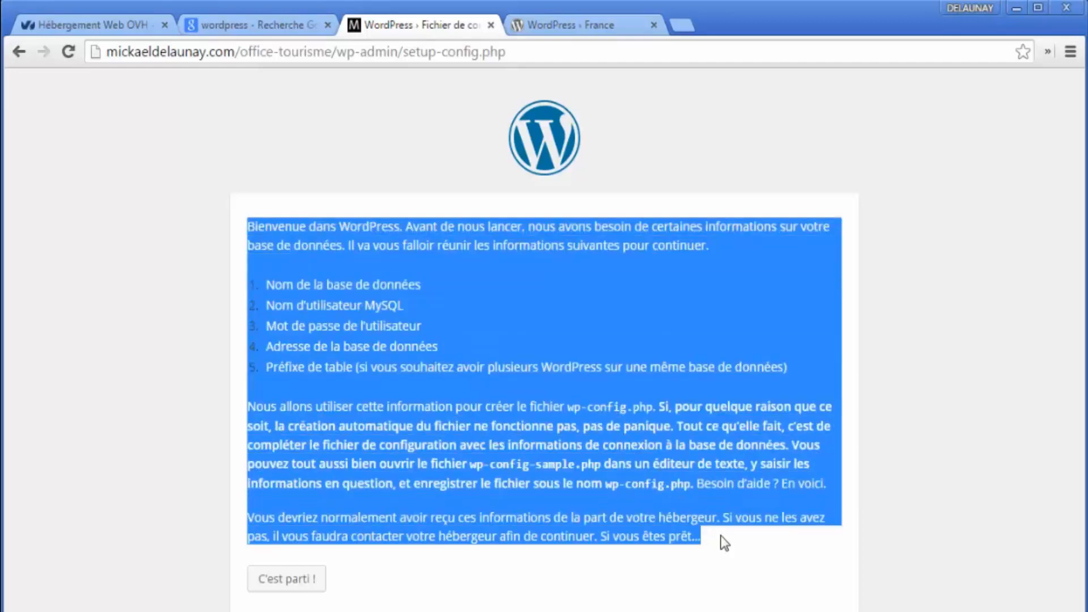
left_click(724, 543)
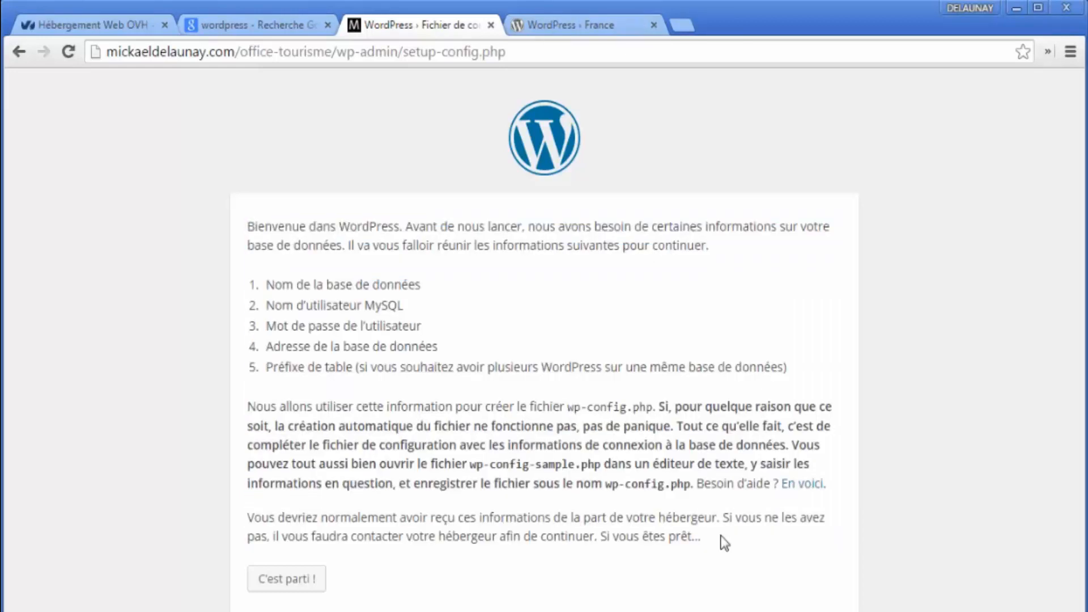
- Remove wp-admin/setup-config.php from the address and load the office-tourisme root
left_click(385, 51)
left_click_drag(338, 51, 851, 79)
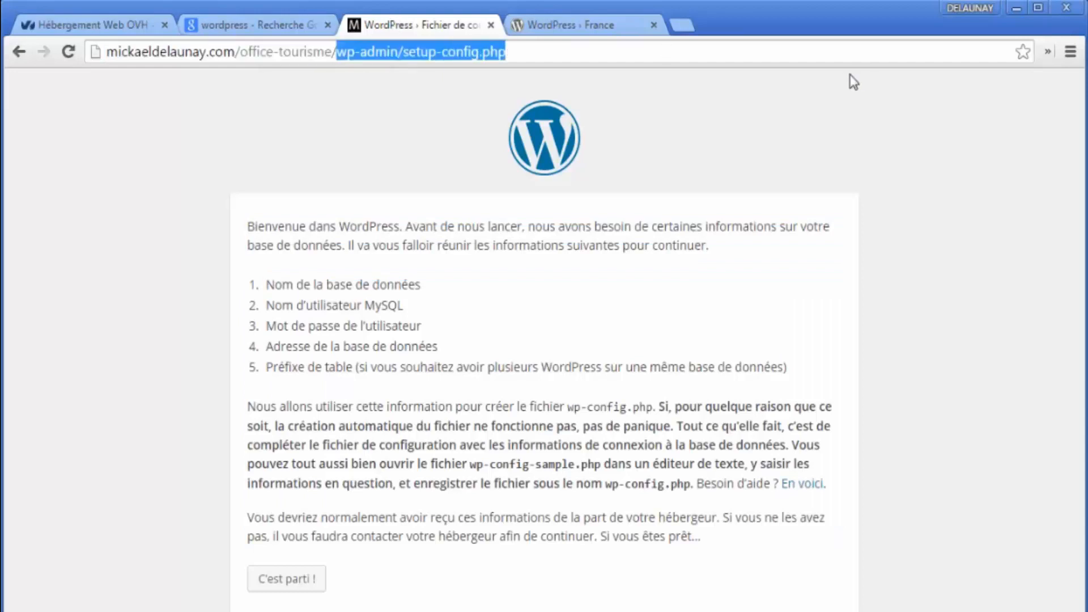
key("BackSpace")
key("Return")
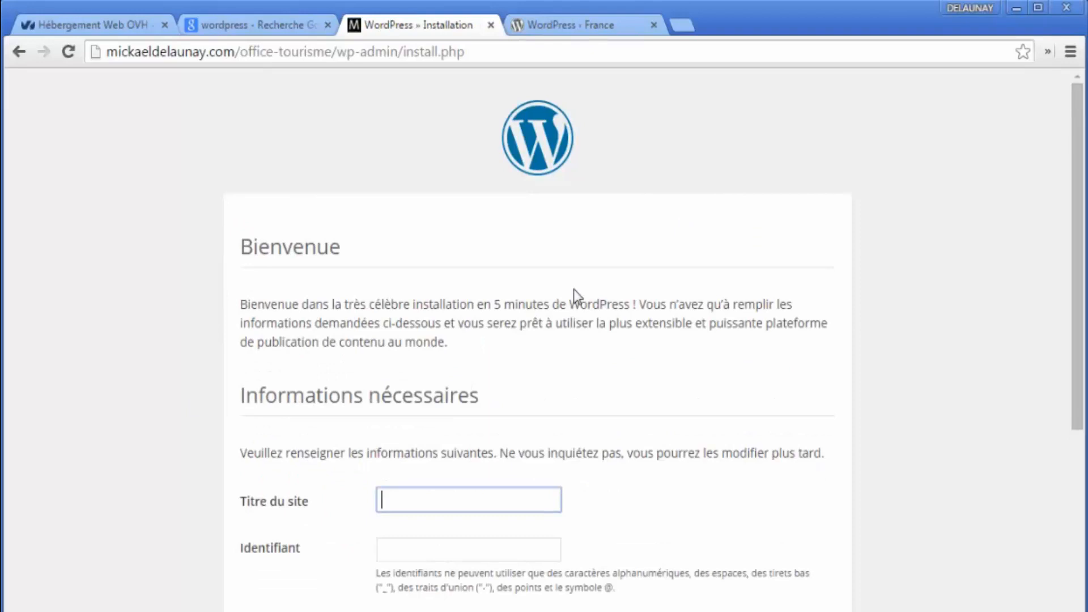
- Enter the site title beginning 'Office de Tourisme de la ville' and ending 'd'Aunis'
scroll(637, 196, "down", 3)
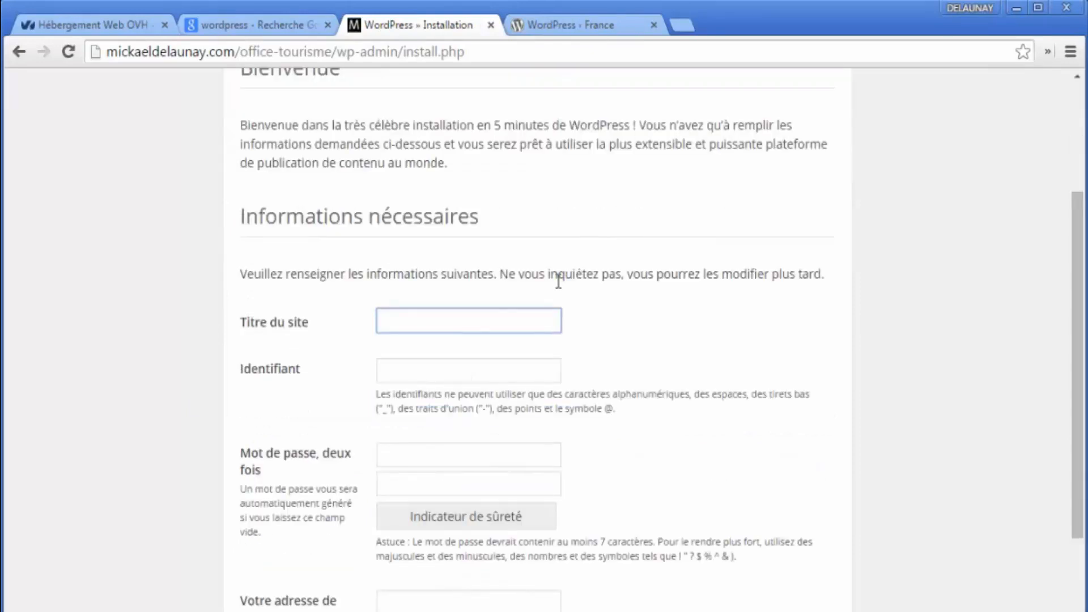
scroll(560, 283, "up", 1)
scroll(561, 351, "up", 3)
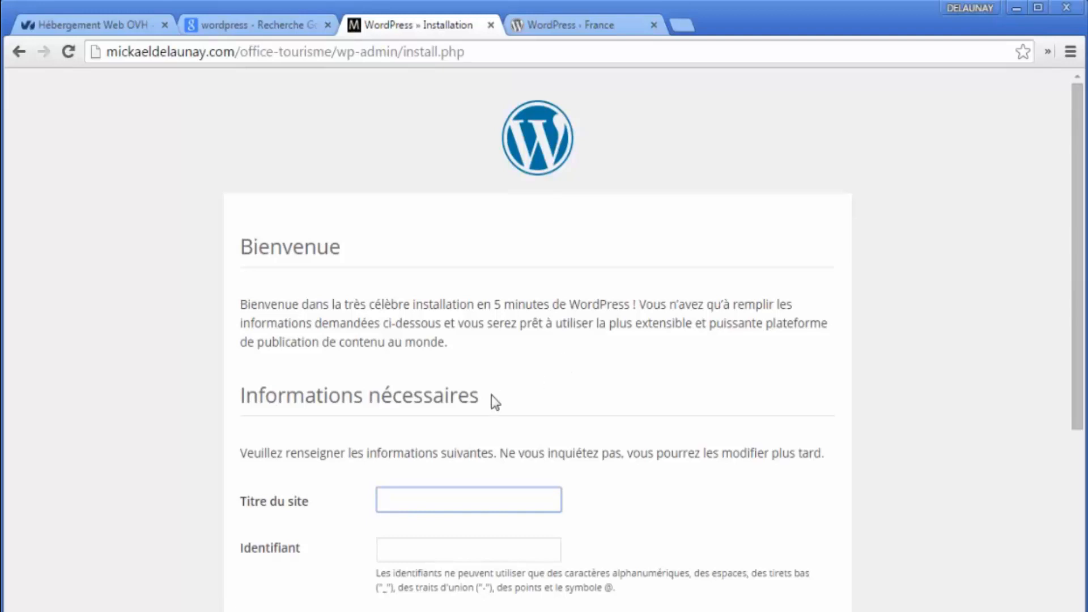
scroll(470, 403, "down", 2)
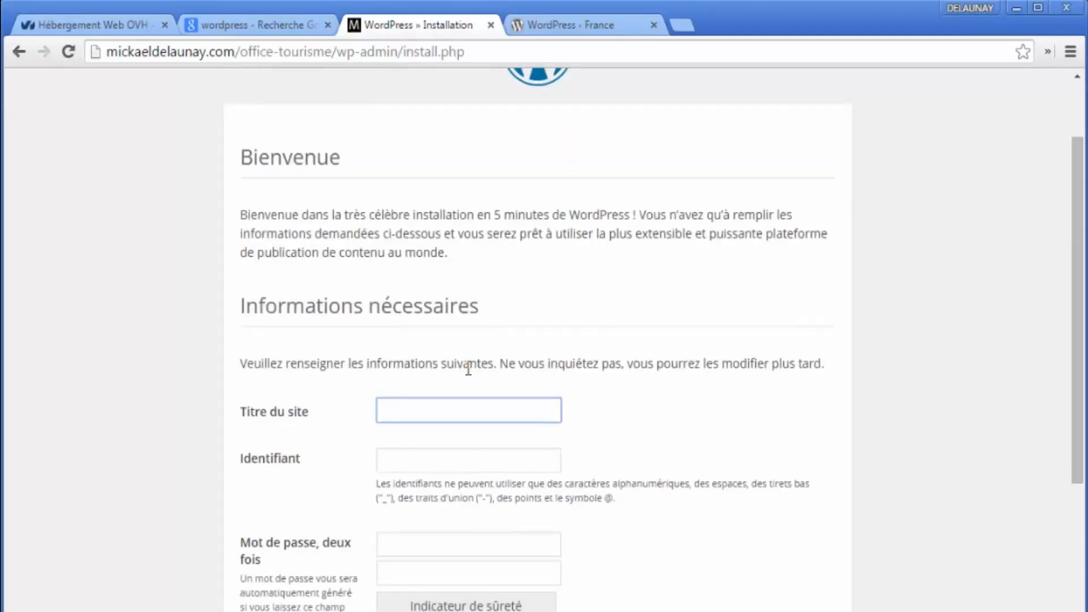
type("Office de Tourisme ")
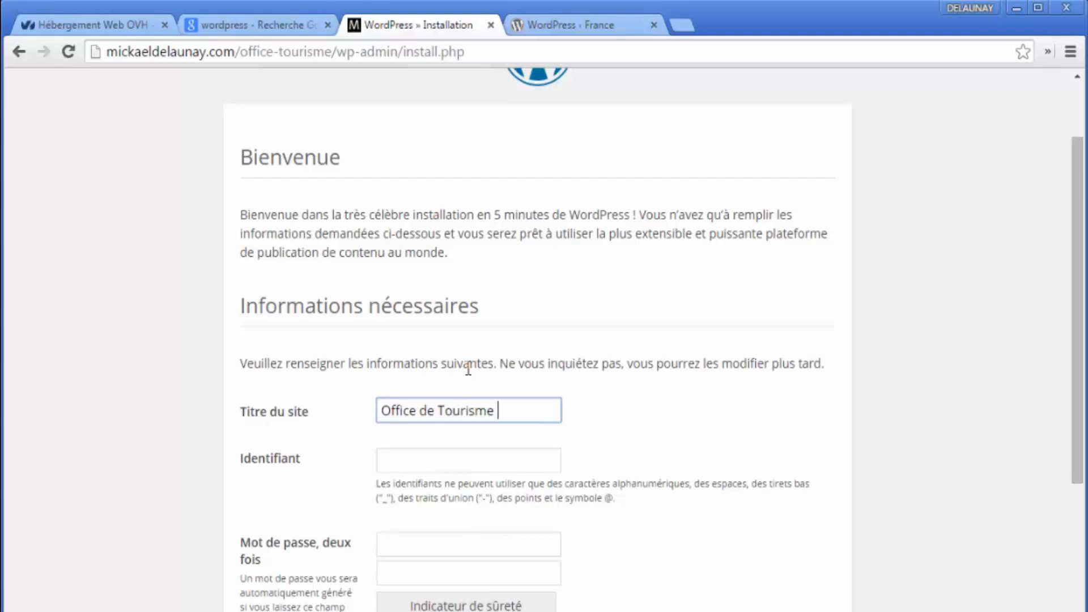
type("de la ville d'Aig")
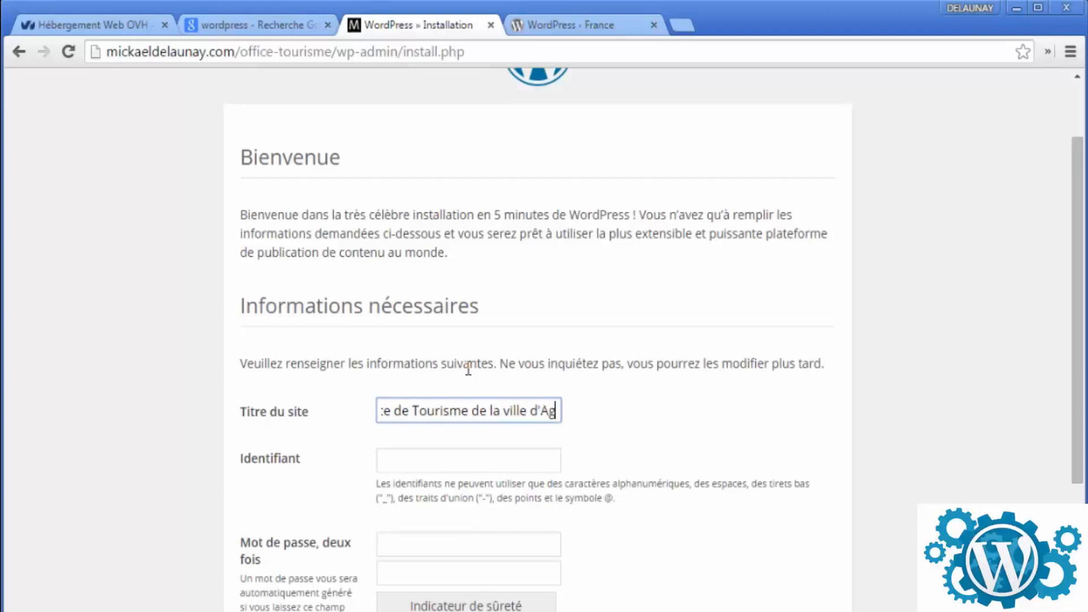
type("lle d'Aunis")
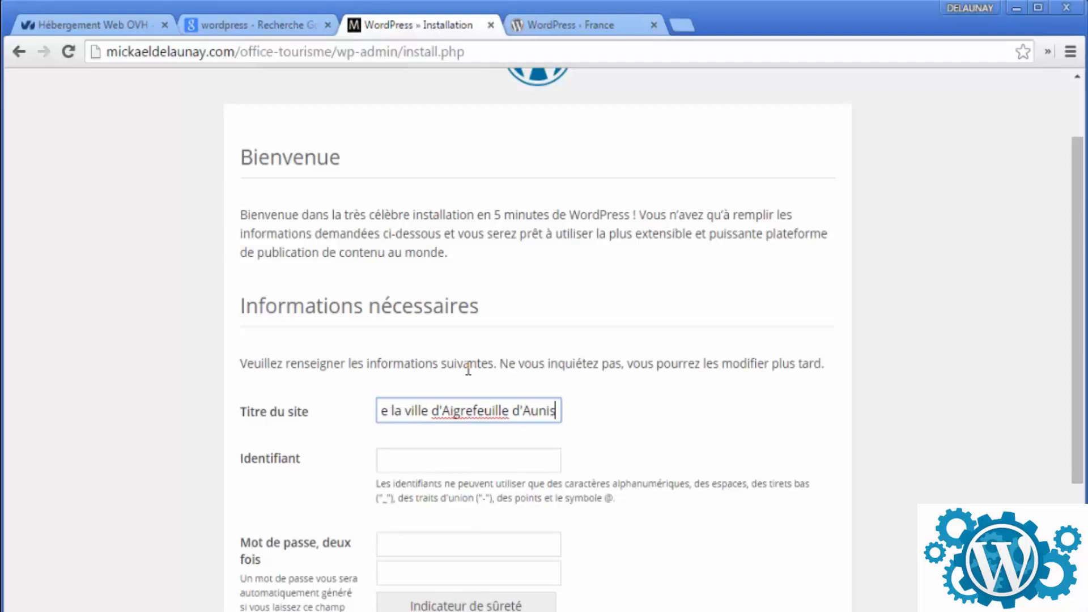
- Fill in the admin username and password, retyping the mismatched confirmation
key("Tab")
type("Mickael")
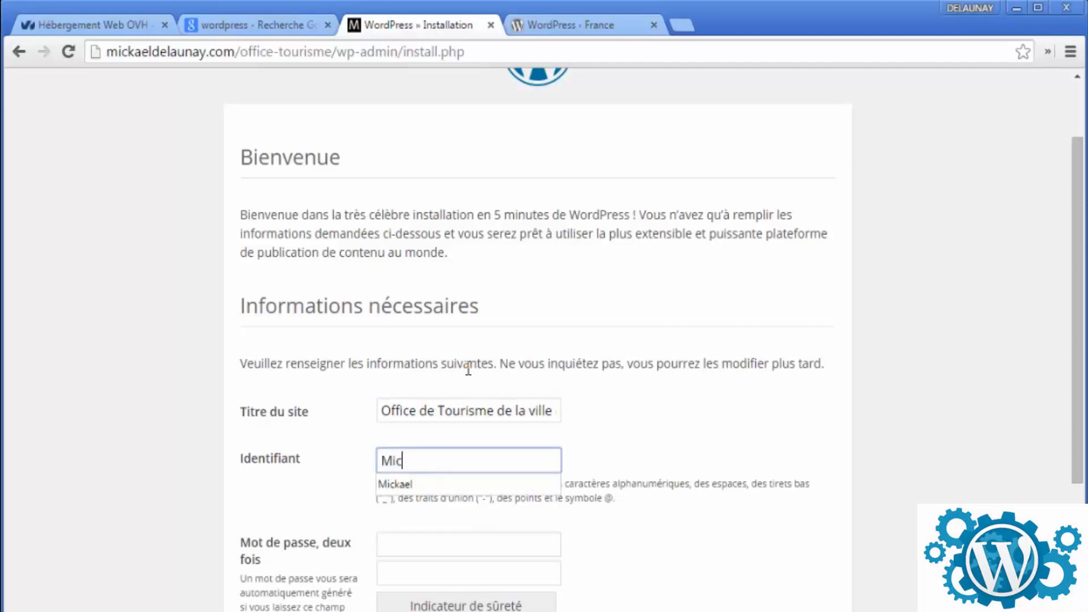
key("Tab")
scroll(481, 392, "down", 3)
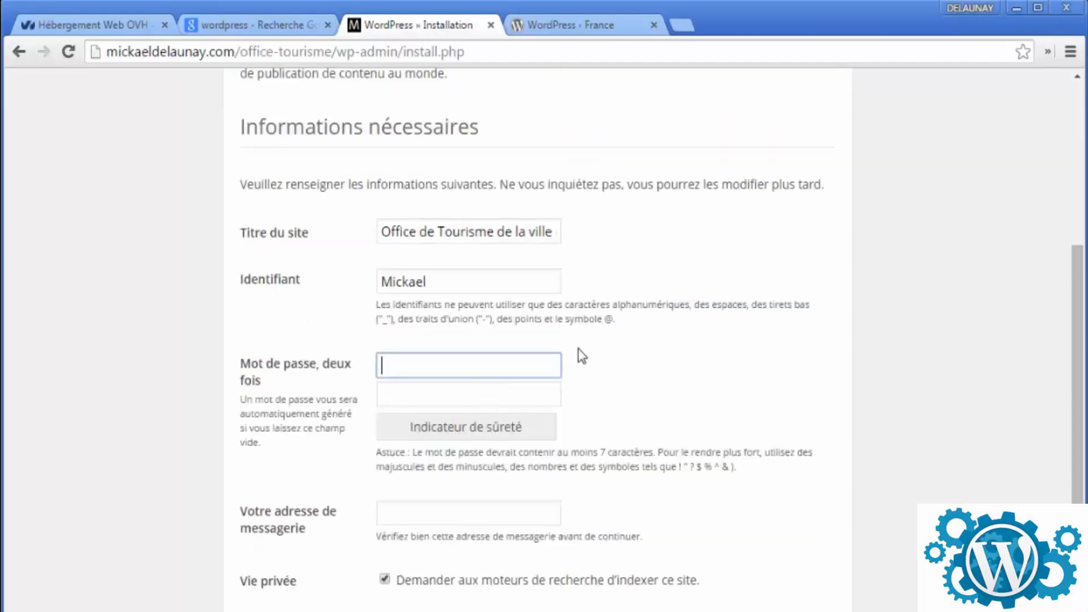
type("********")
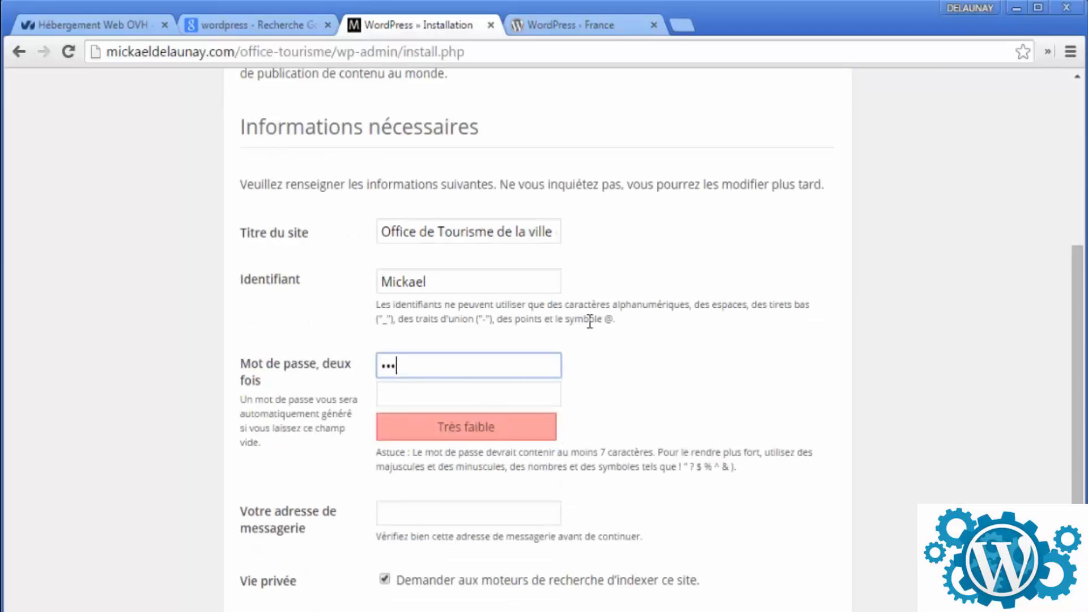
key("Tab")
type("*******")
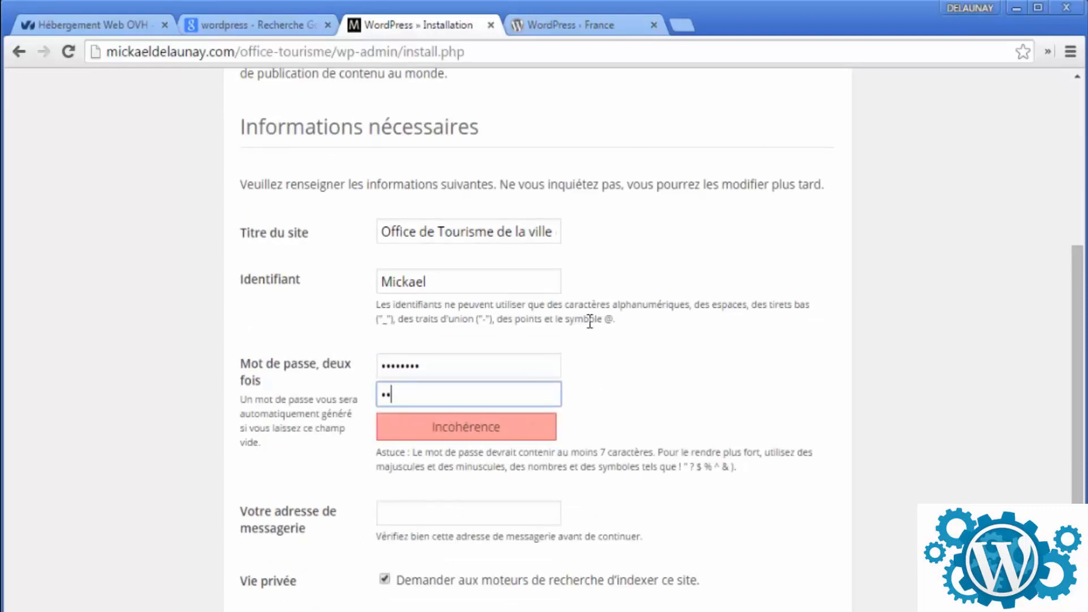
key("ctrl+a")
type("********")
- Fill in the admin e-mail from the browser suggestion and turn off search-engine indexing
scroll(453, 402, "down", 1)
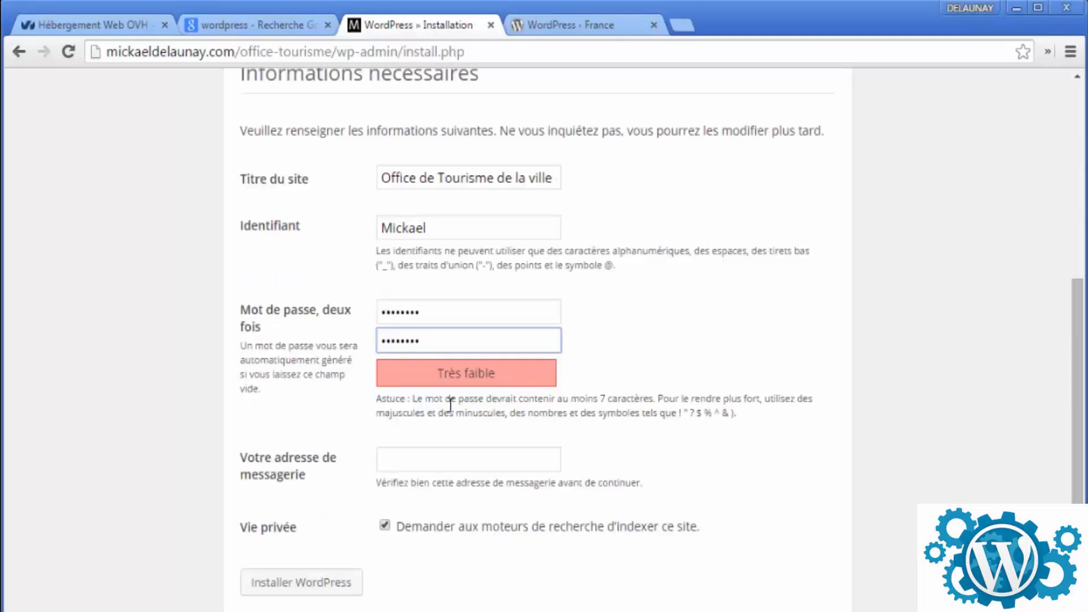
left_click(454, 459)
type("contact@")
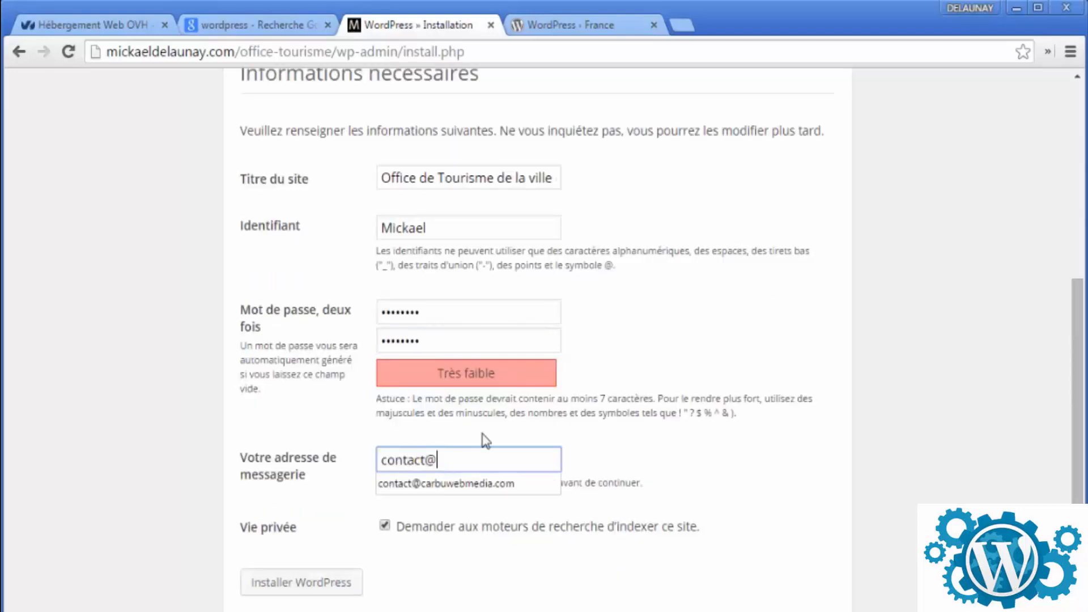
key("Down")
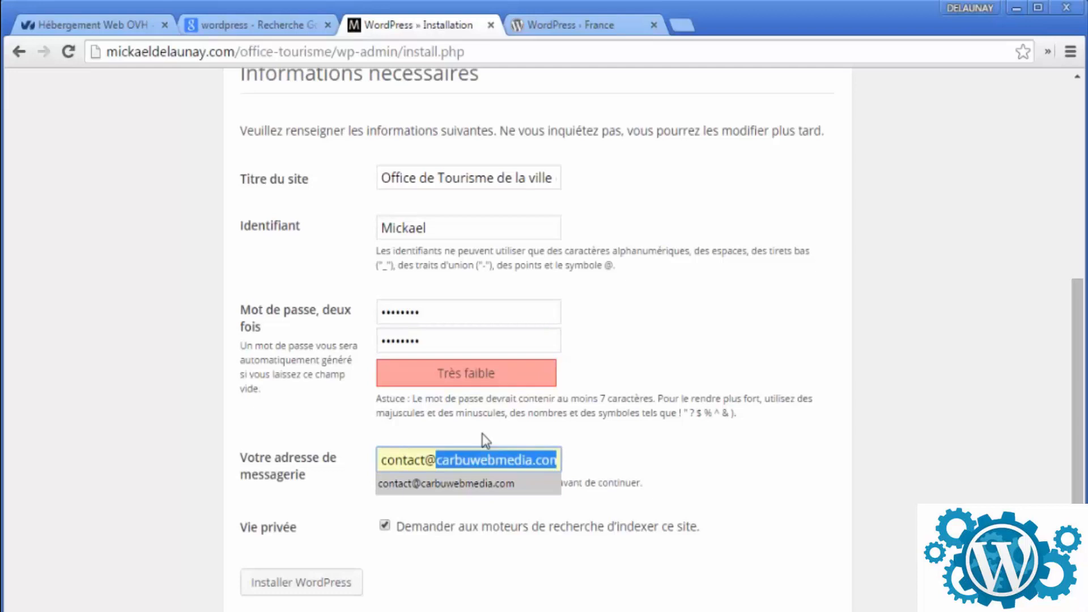
left_click(462, 483)
scroll(697, 471, "up", 5)
scroll(701, 355, "down", 5)
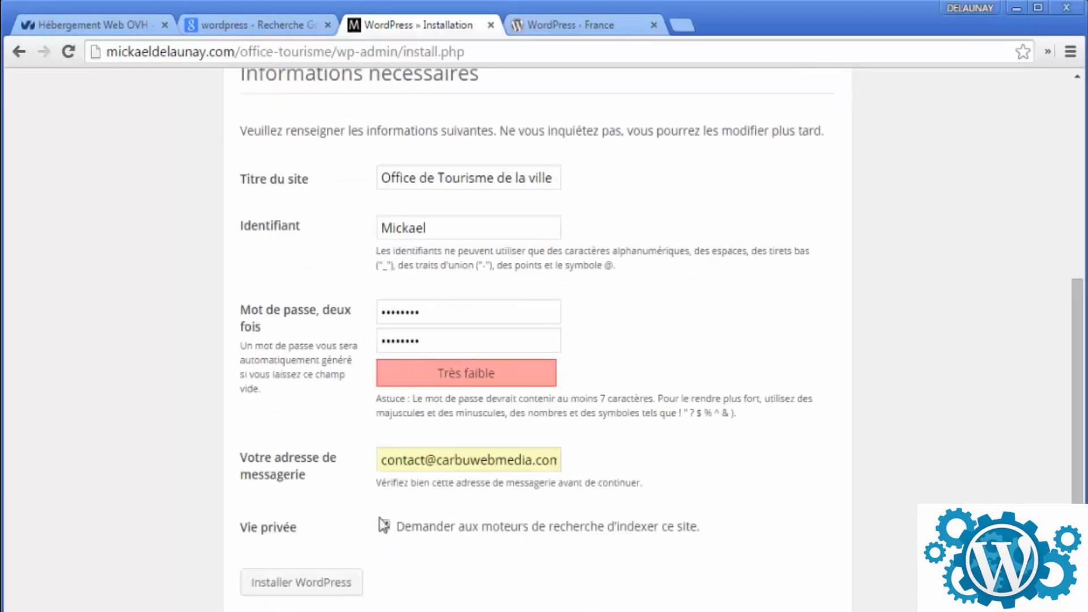
left_click(385, 526)
scroll(533, 530, "up", 5)
scroll(530, 515, "down", 5)
- Run the WordPress install, decline saving the password, and strip install.php?step=2 from the address
left_click(329, 584)
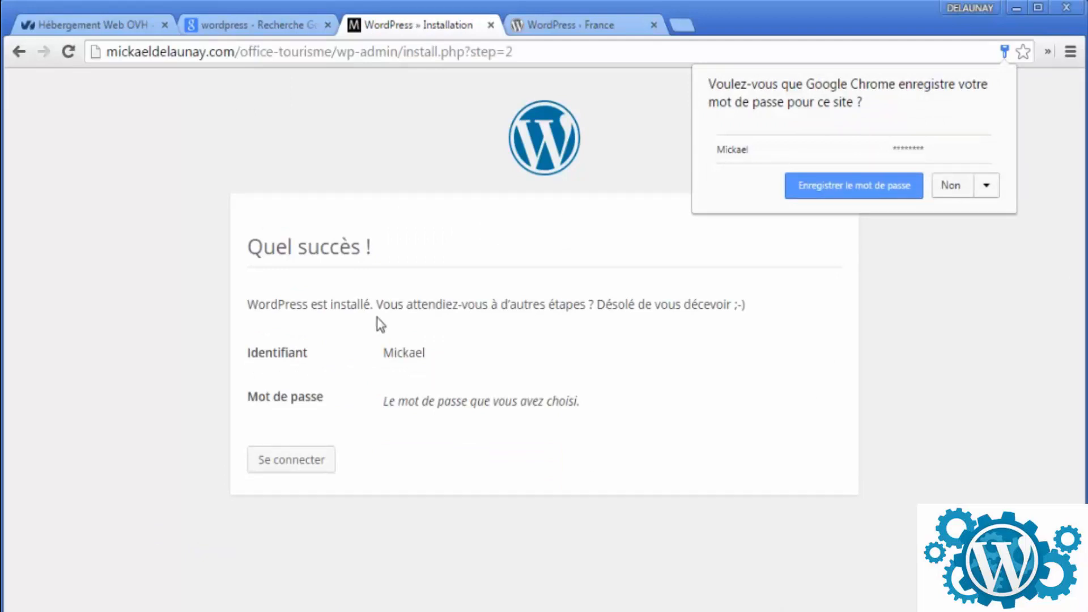
left_click(946, 195)
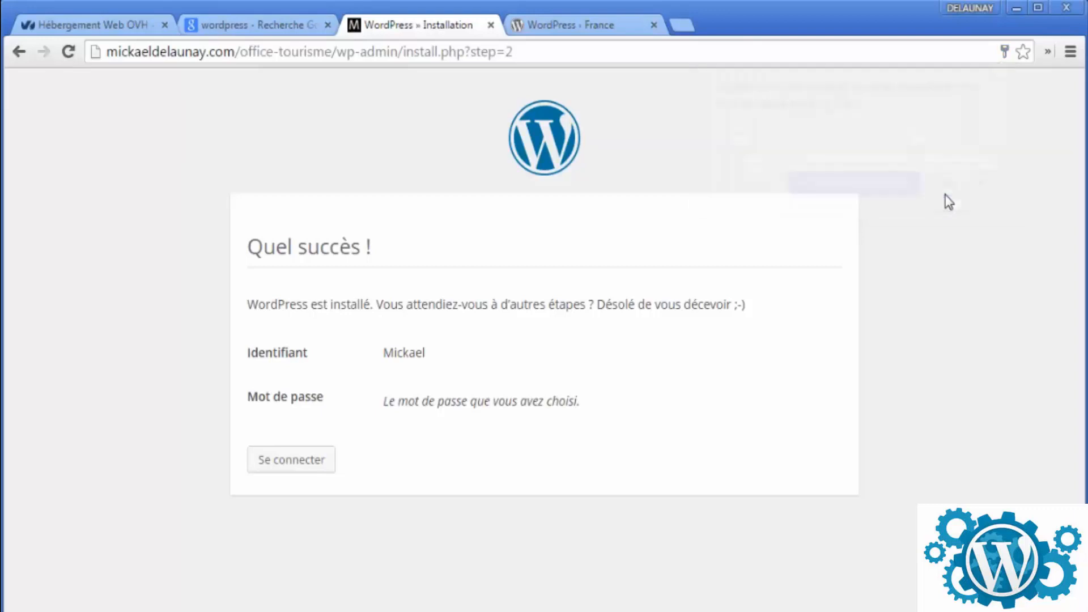
left_click(349, 55)
left_click(336, 51)
left_click_drag(336, 51, 579, 71)
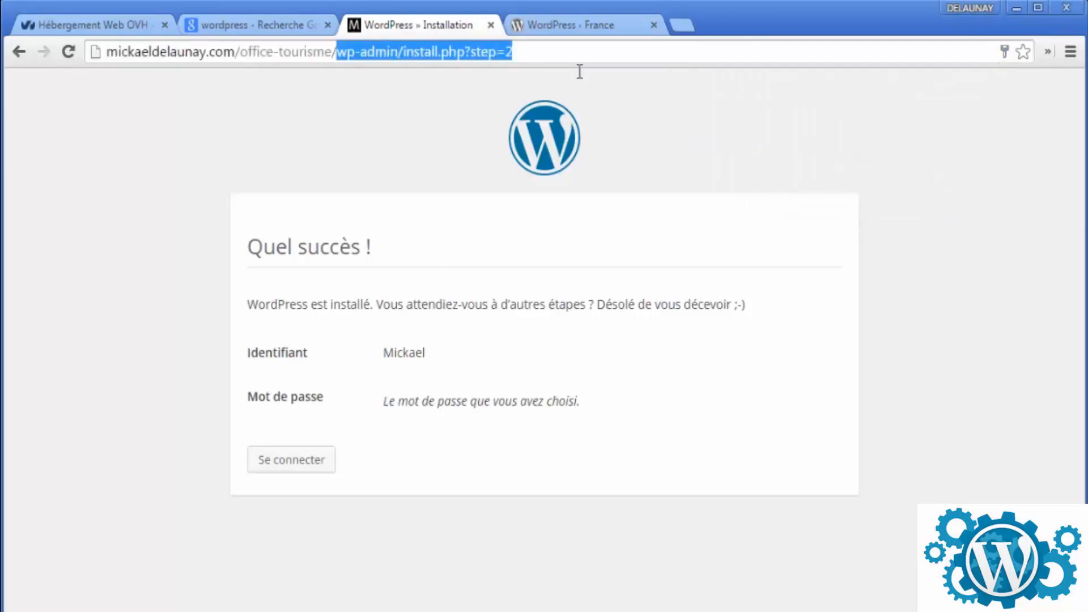
key("BackSpace")
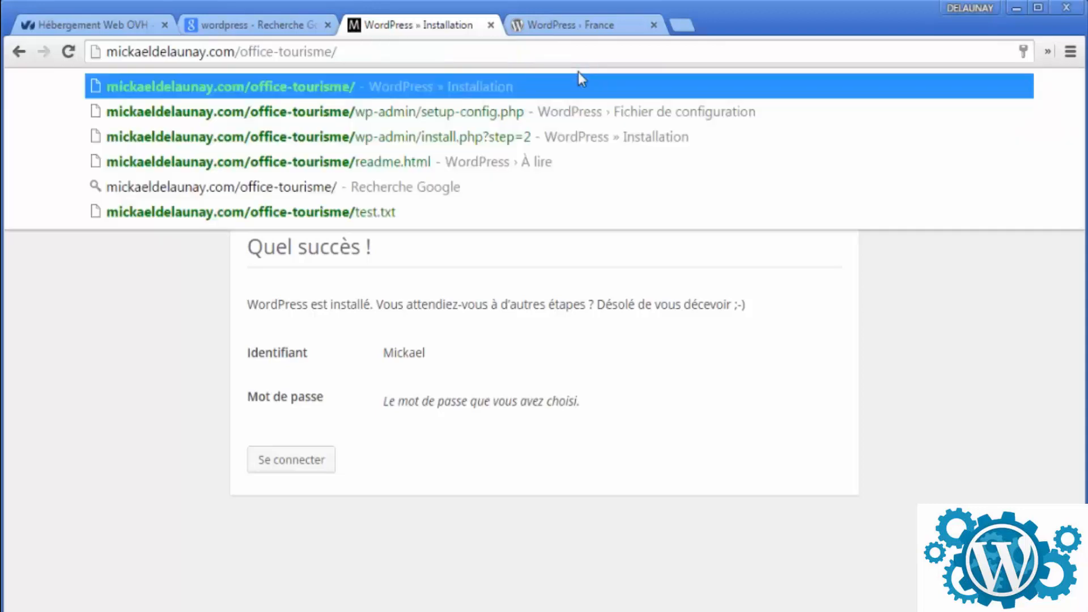
key("Return")
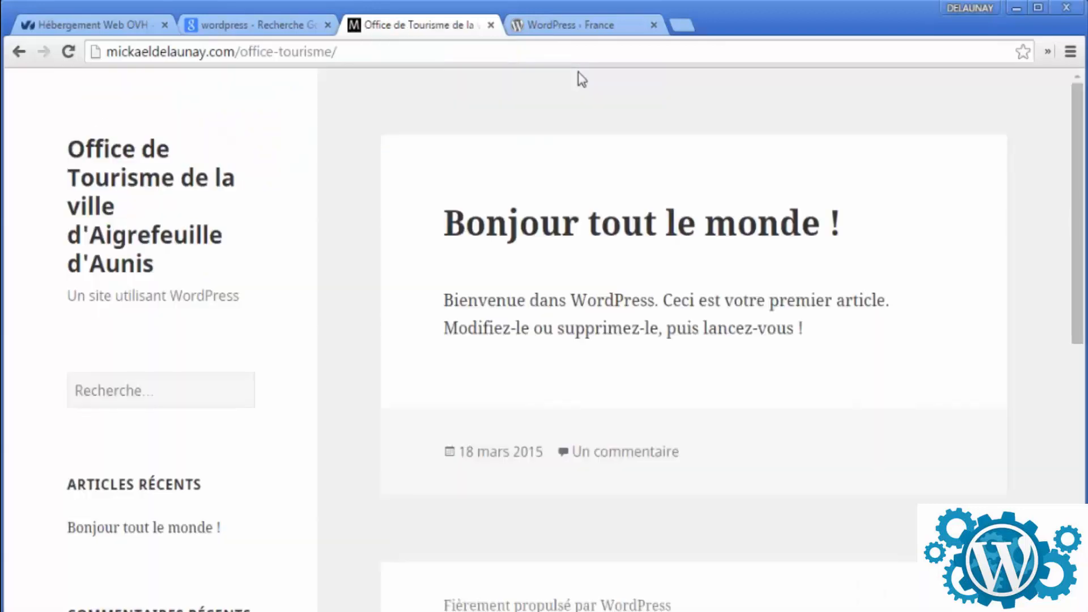
scroll(493, 286, "down", 8)
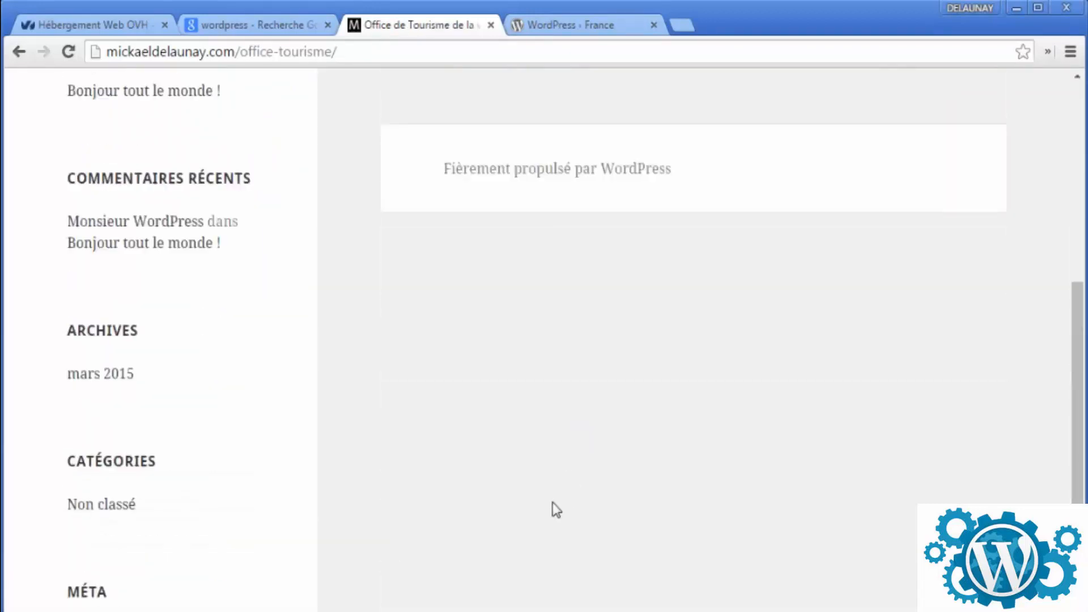
scroll(425, 227, "up", 8)
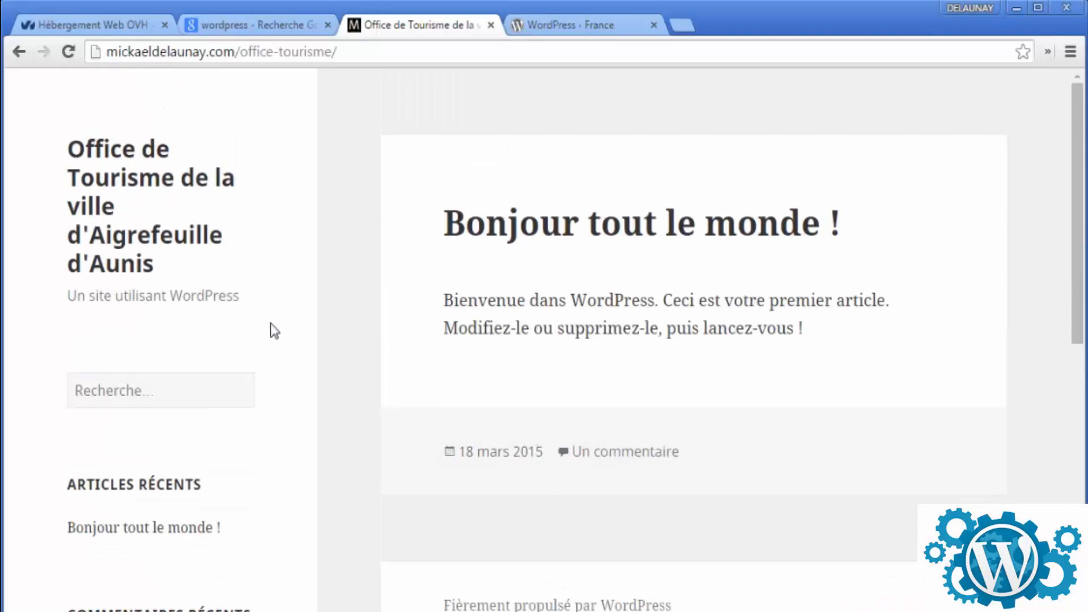
scroll(295, 204, "down", 3)
scroll(304, 269, "up", 3)
left_click(117, 398)
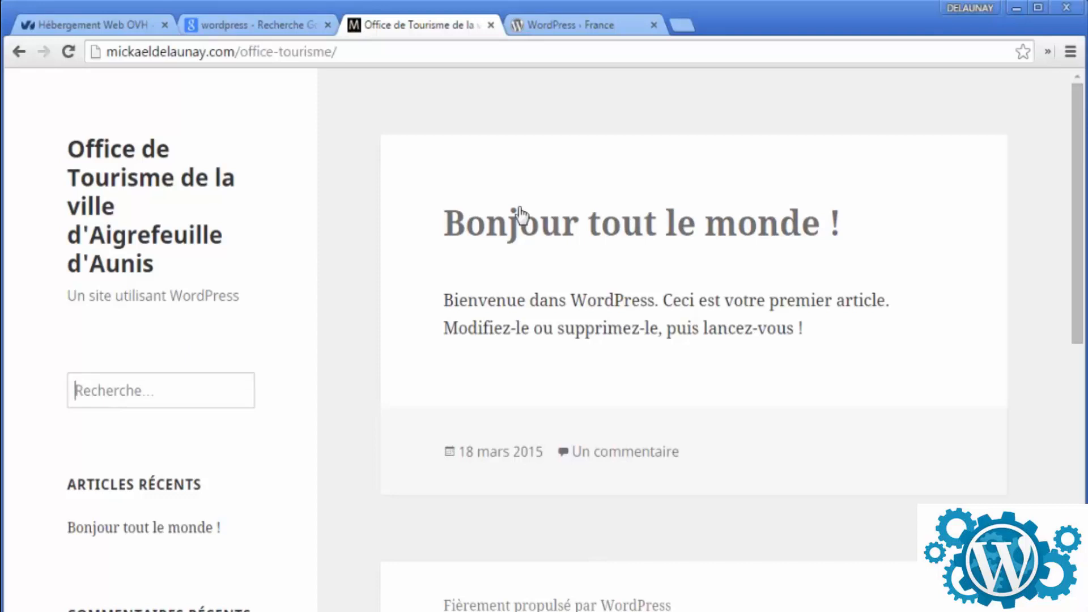
type("bonjour")
key("Return")
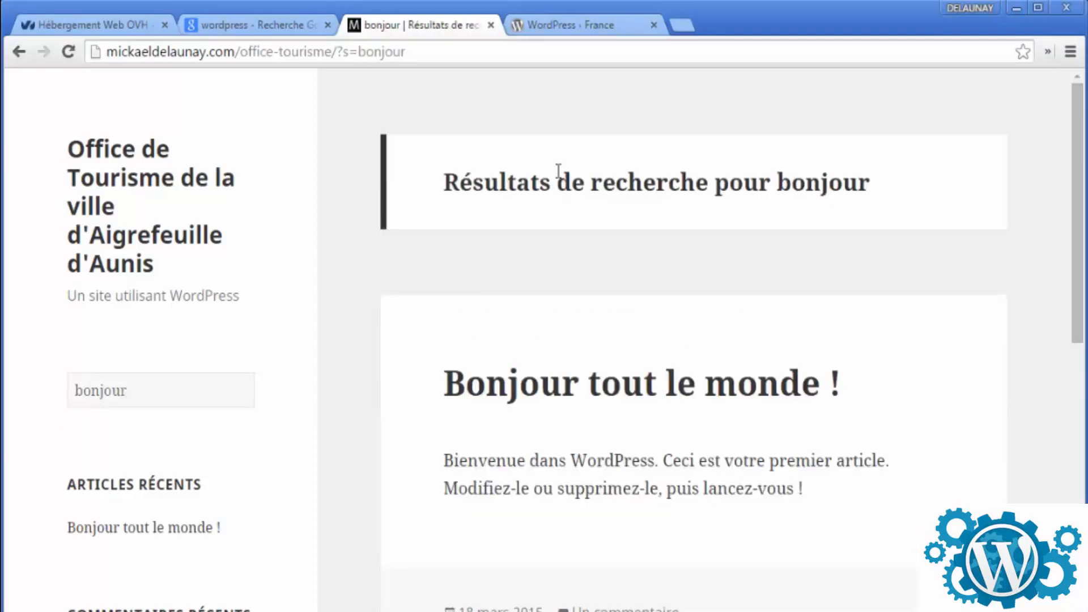
left_click_drag(471, 180, 870, 182)
scroll(624, 269, "down", 3)
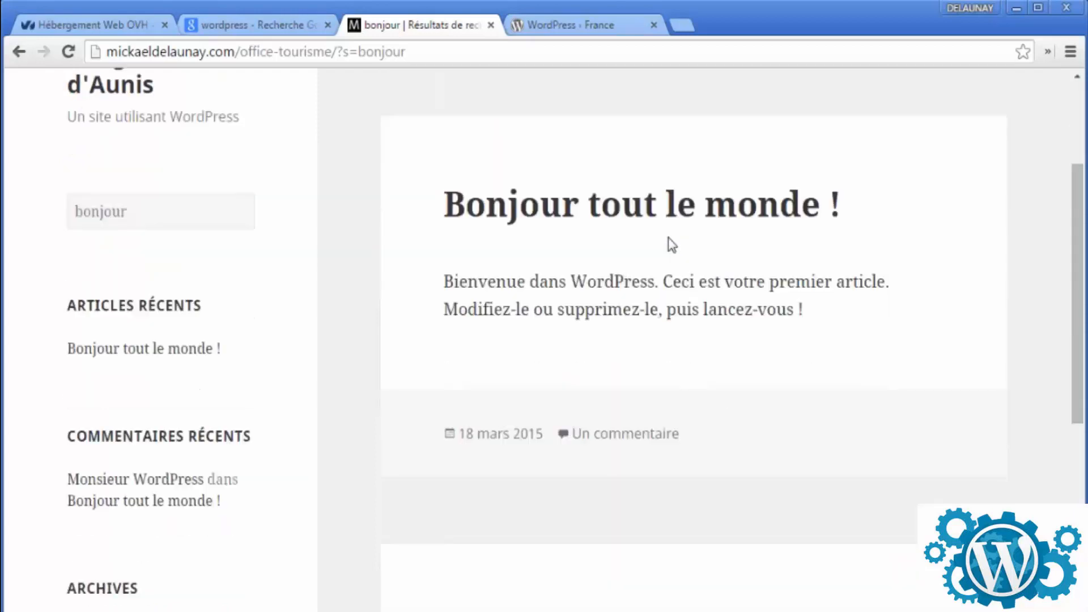
scroll(564, 329, "up", 2)
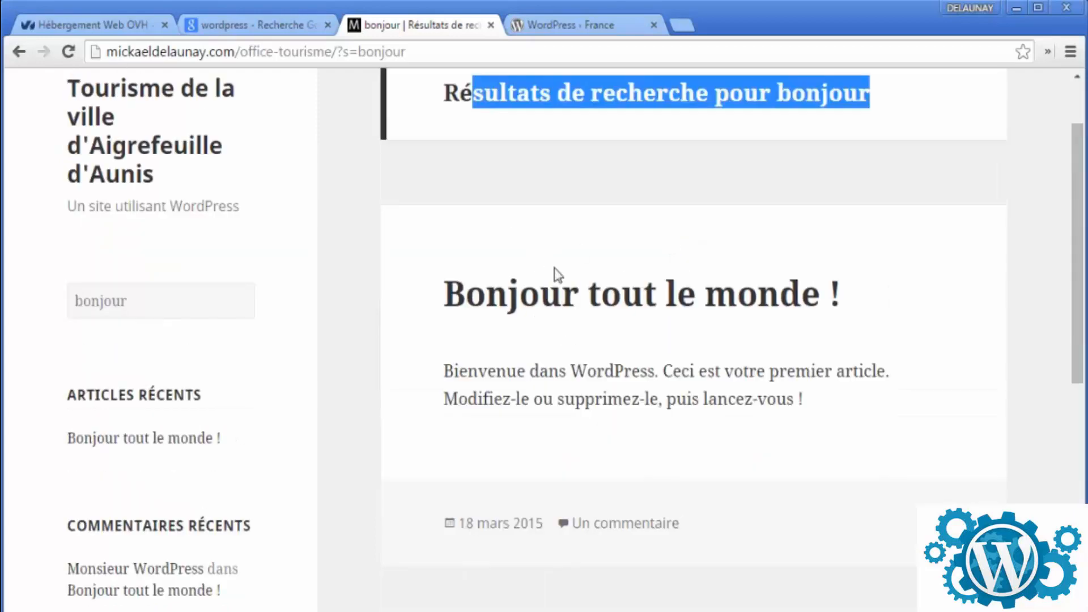
left_click(549, 317)
scroll(549, 317, "down", 8)
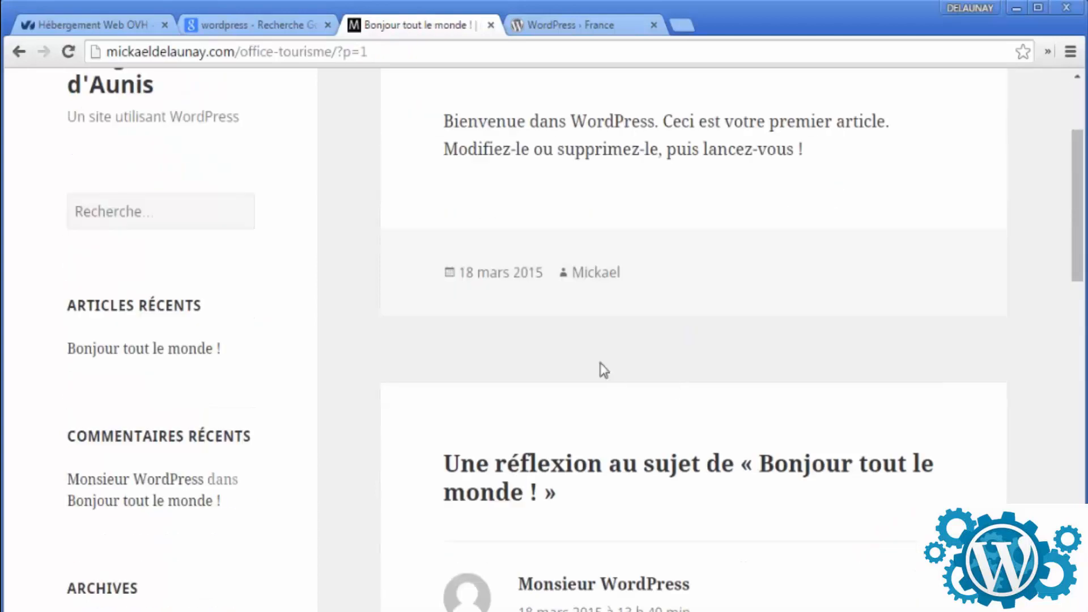
scroll(582, 340, "down", 2)
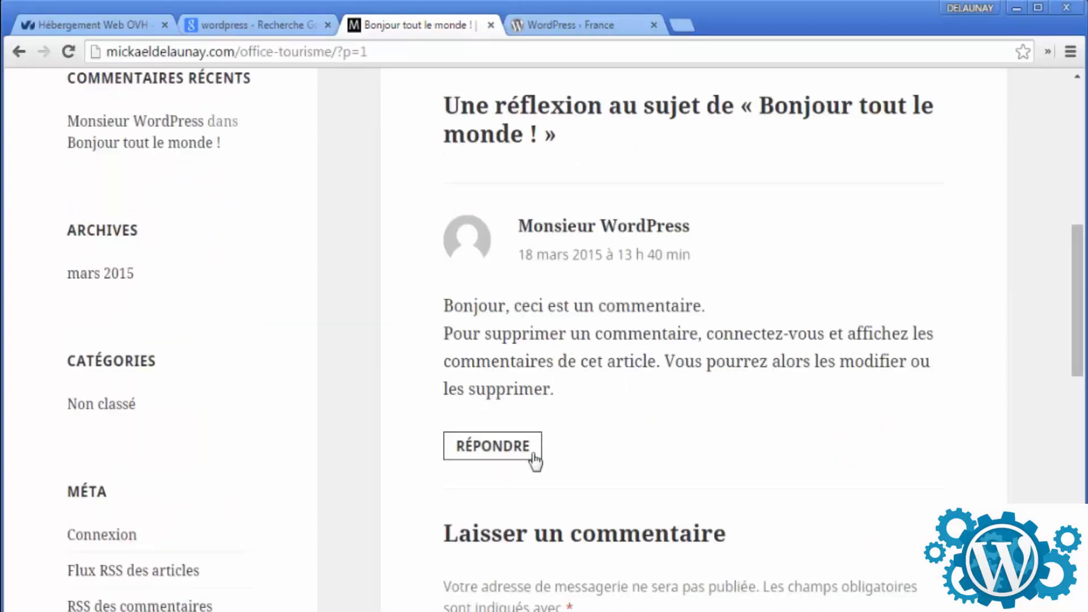
scroll(544, 408, "down", 2)
left_click(515, 366)
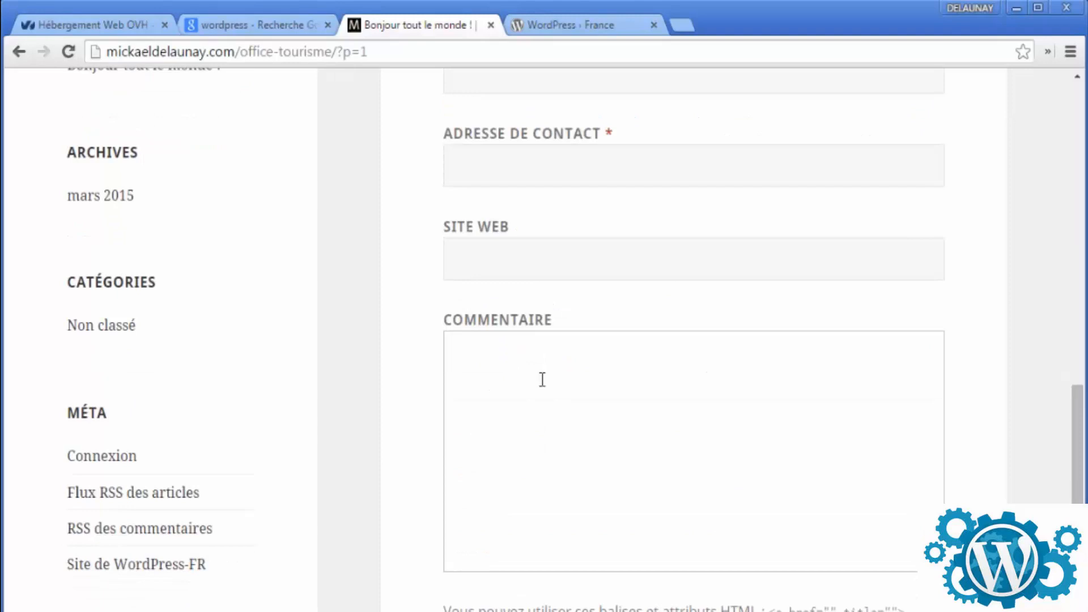
scroll(542, 379, "up", 12)
left_click(135, 232)
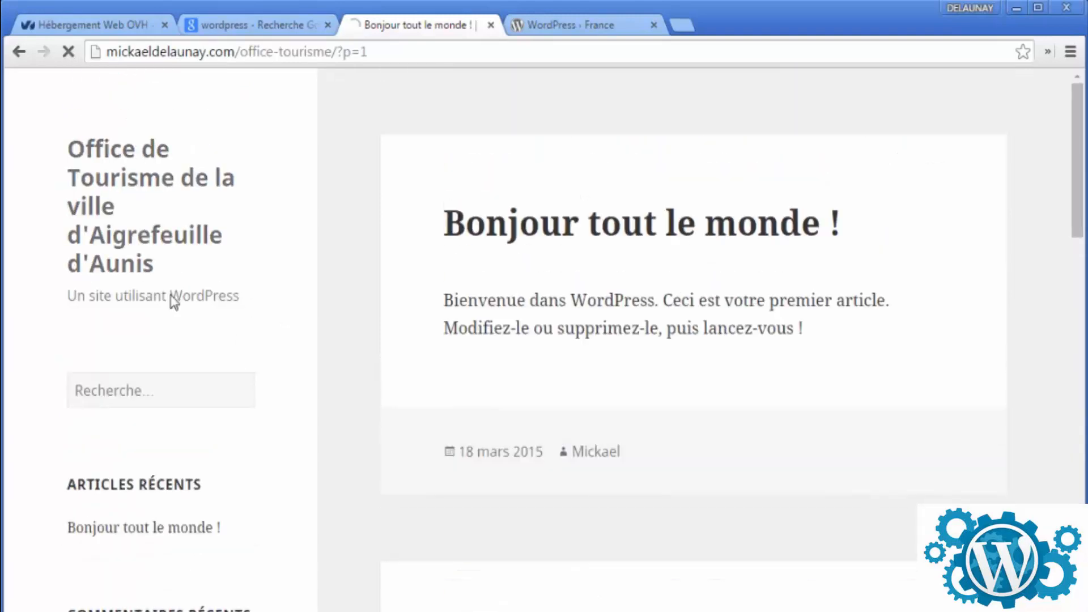
scroll(614, 378, "down", 3)
scroll(614, 379, "down", 3)
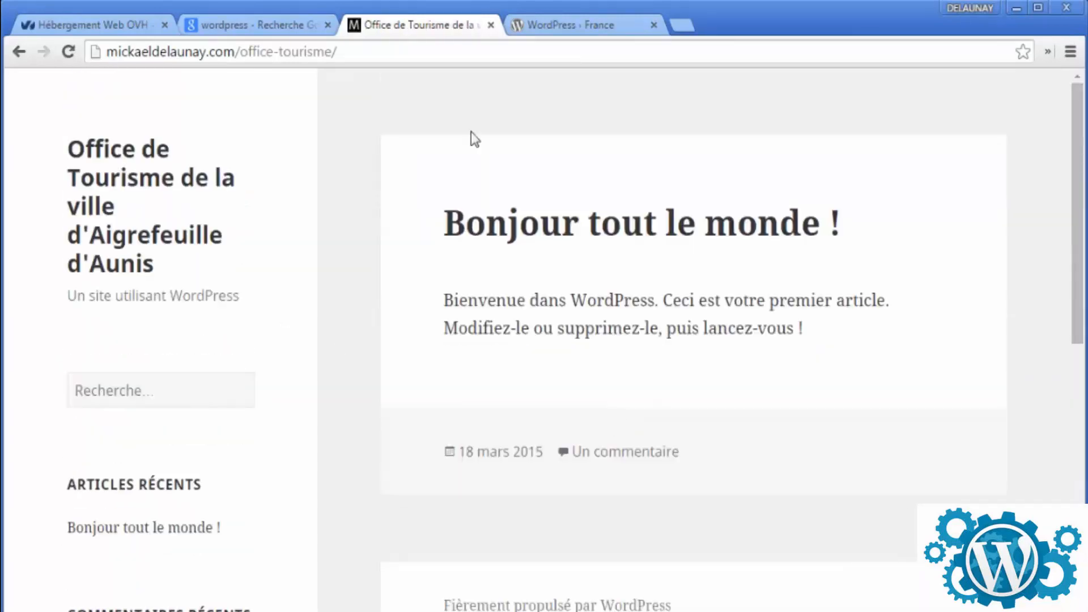
left_click(335, 52)
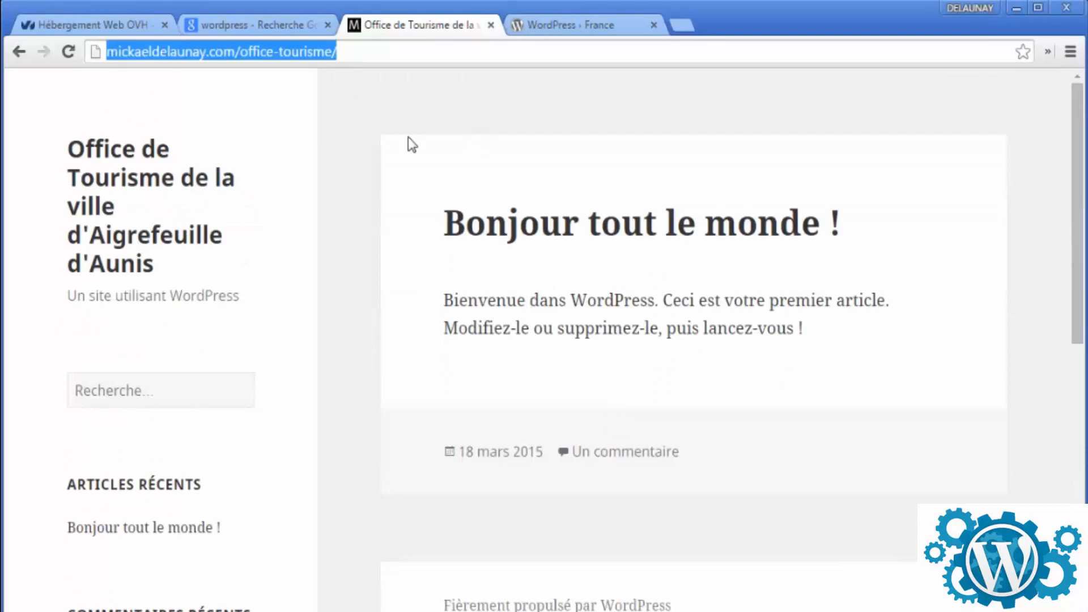
- Append wp-admin/ to the site address and load the WordPress admin area
left_click(533, 50)
type("wp-admin/")
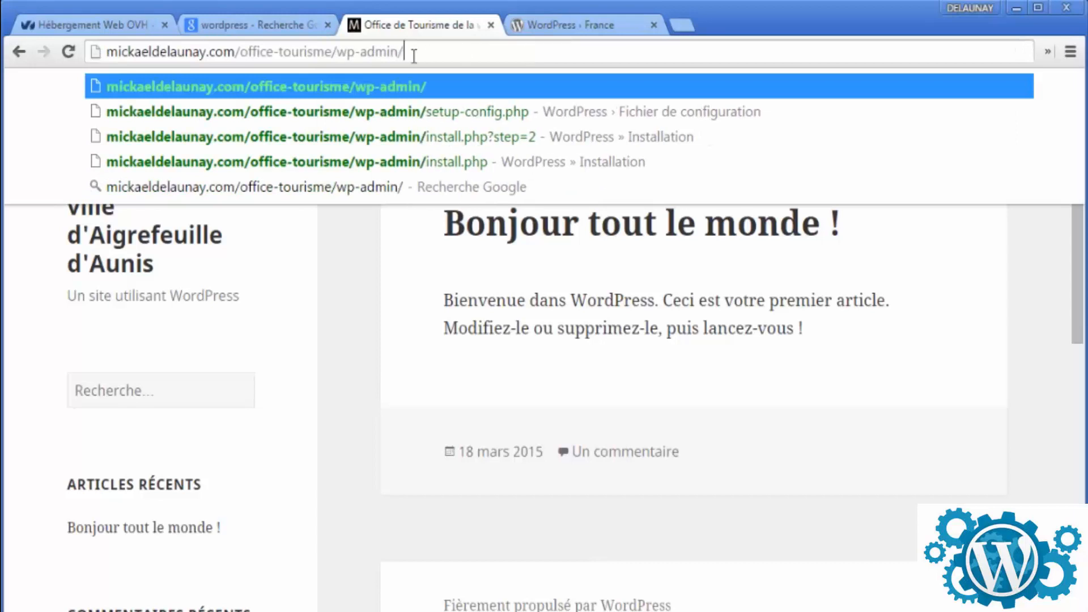
left_click_drag(406, 52, 336, 51)
key("Return")
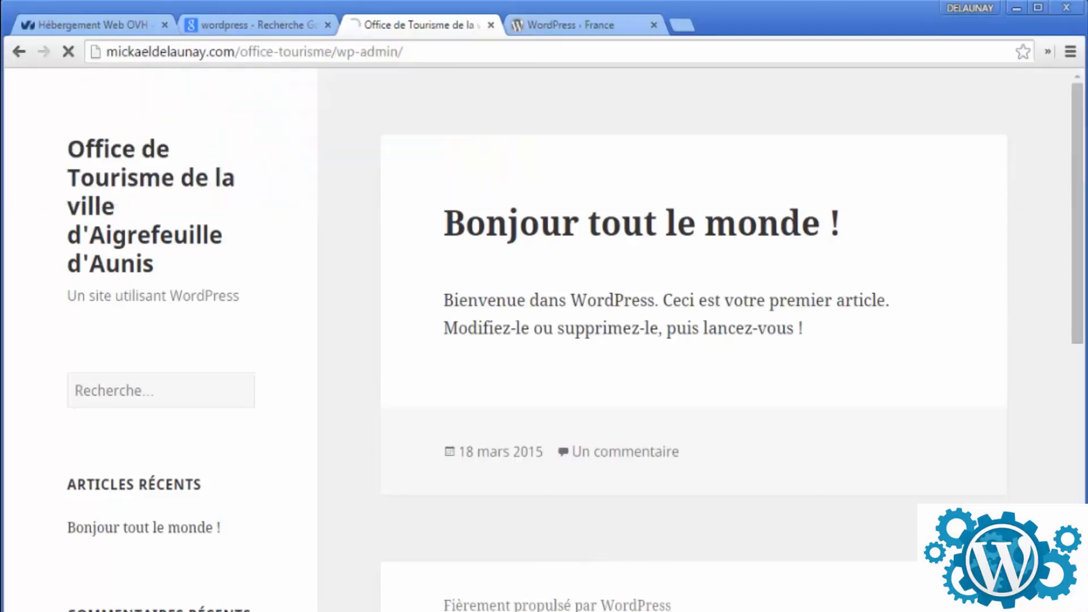
- Log in with the admin username and password, with 'remember me' checked
type("Mickael")
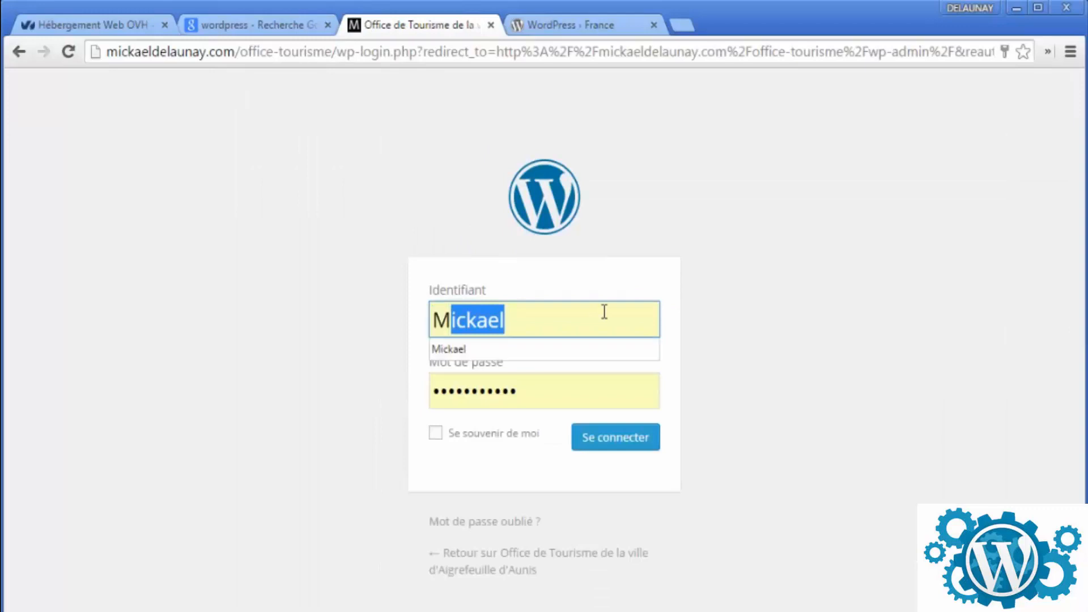
key("Tab")
type("********")
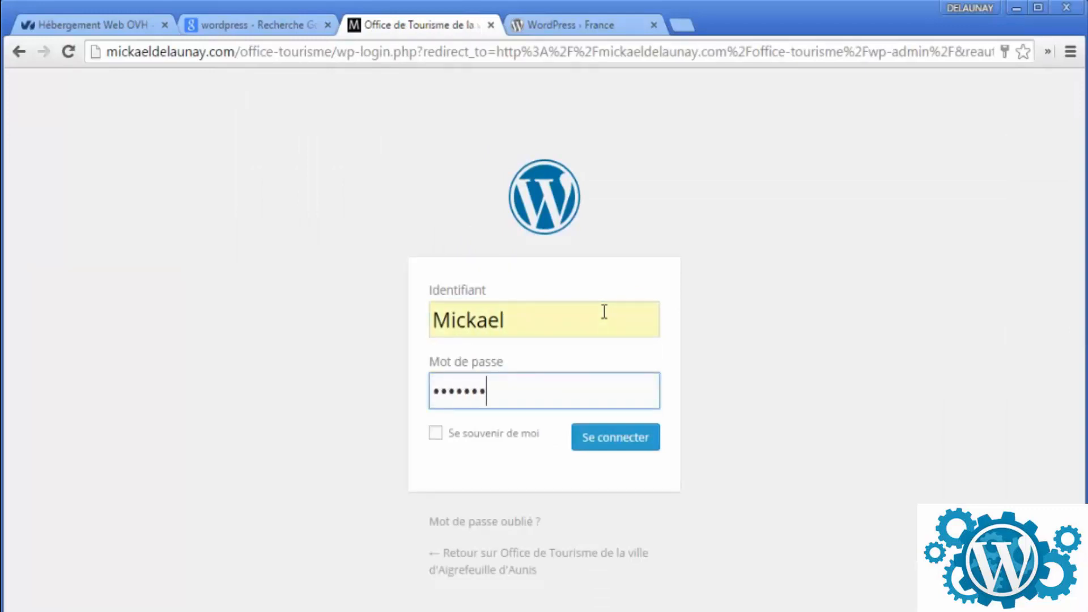
left_click(444, 437)
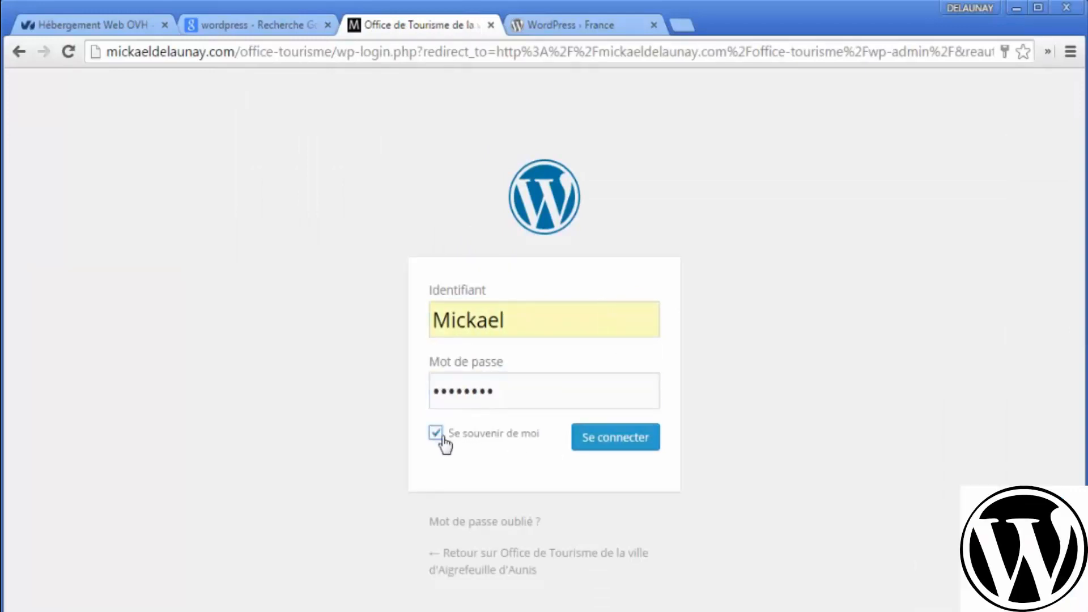
left_click(652, 439)
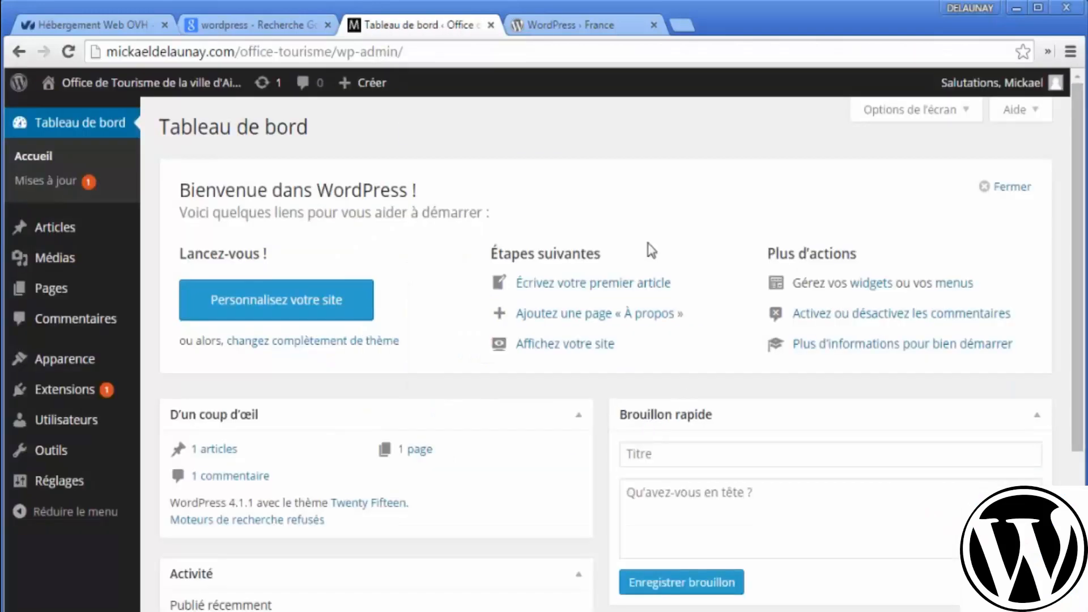
- Copy the site address up to office-tourisme/ and paste it into a new tab
left_click(336, 57)
left_click_drag(352, 51, 85, 46)
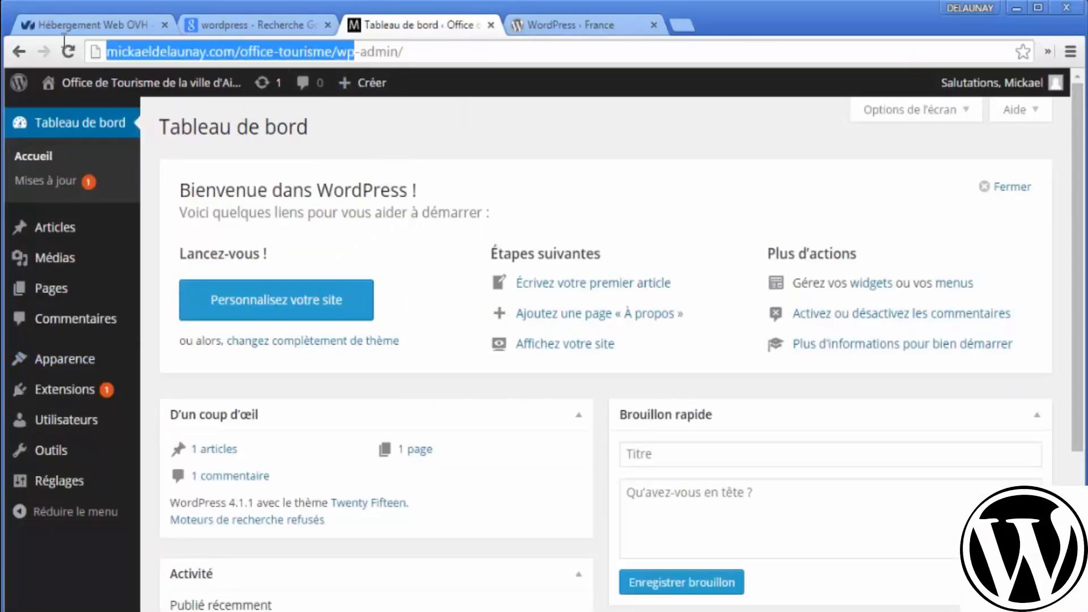
left_click(352, 54)
left_click_drag(338, 54, 106, 52)
key("ctrl+c")
key("ctrl+t")
key("ctrl+v")
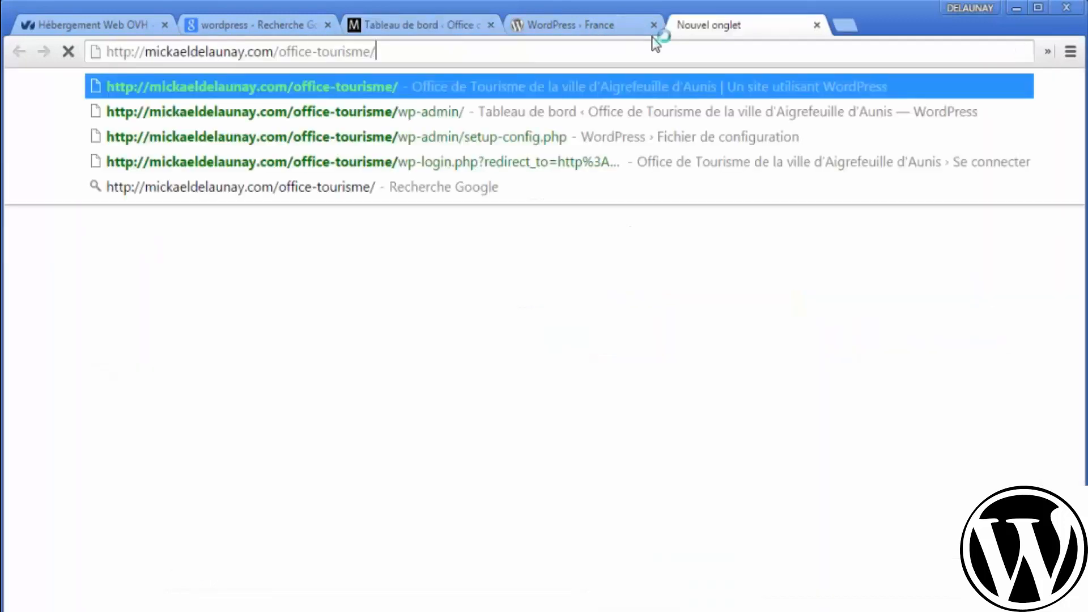
- Load the front page, then go through the wp-config.php, installation and result slides to 'Ce qu'on a couvert'
key("Return")
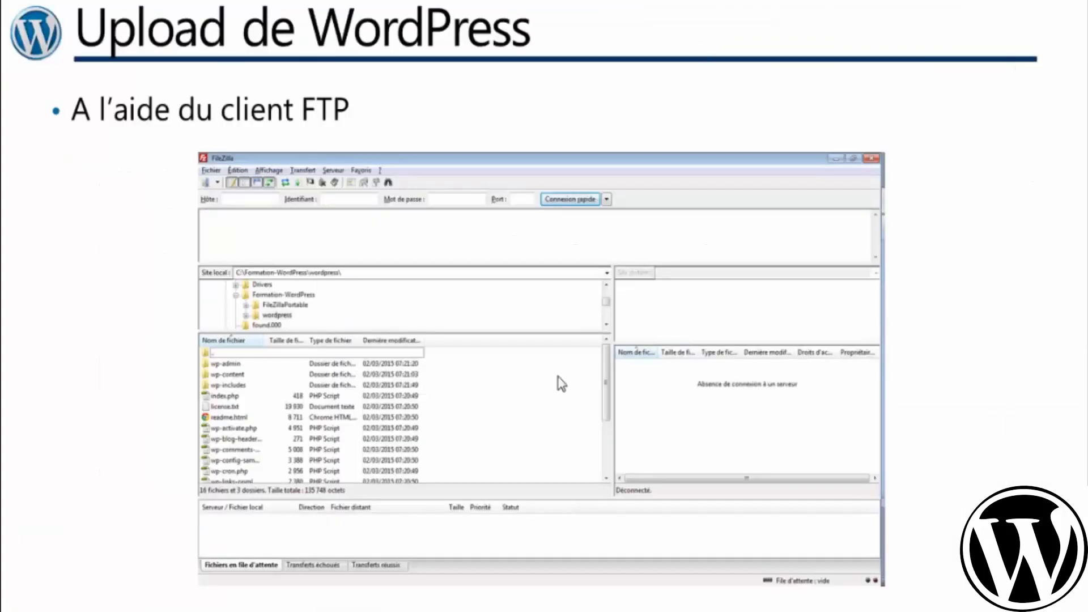
left_click(558, 377)
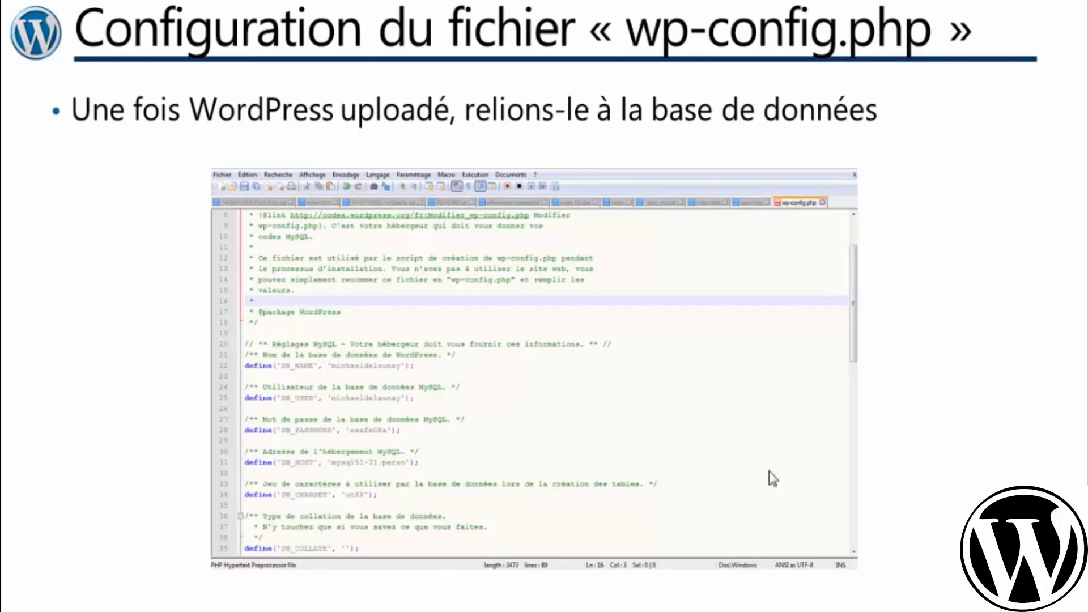
left_click(675, 348)
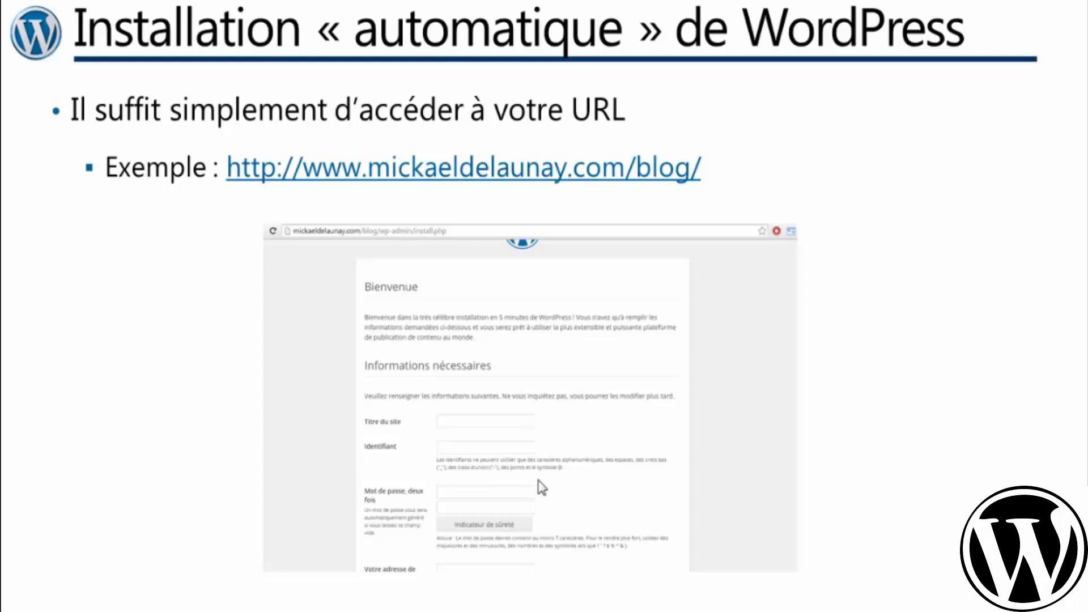
left_click(849, 419)
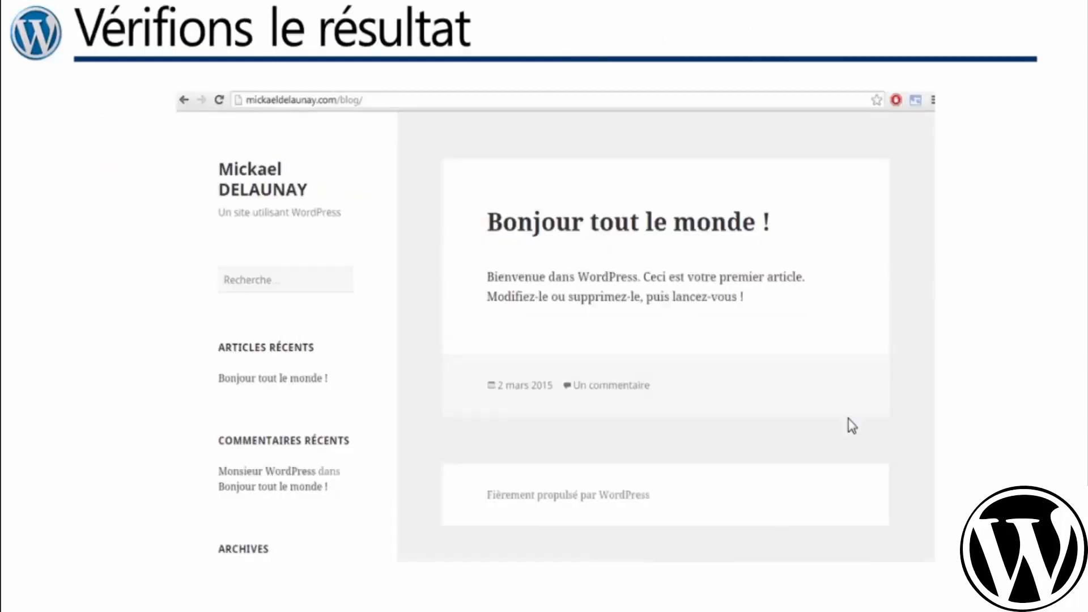
left_click(675, 255)
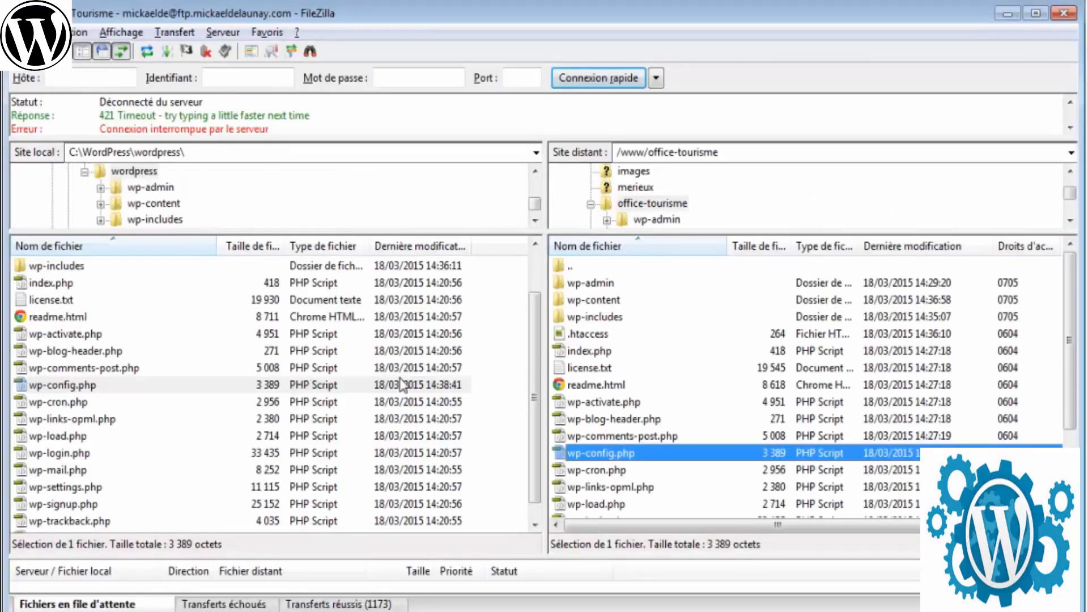
left_click(602, 385)
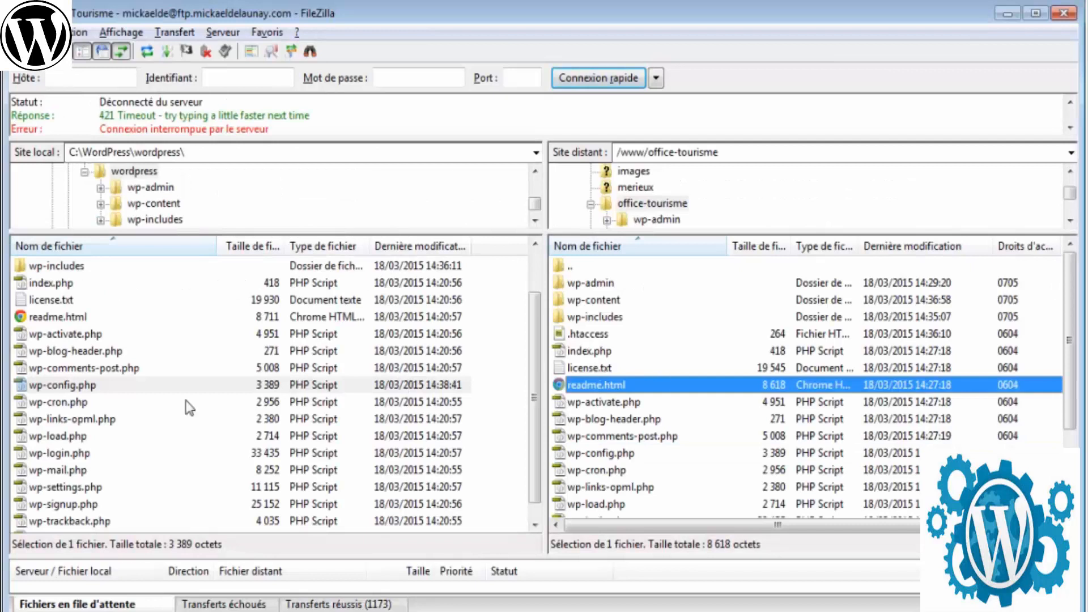